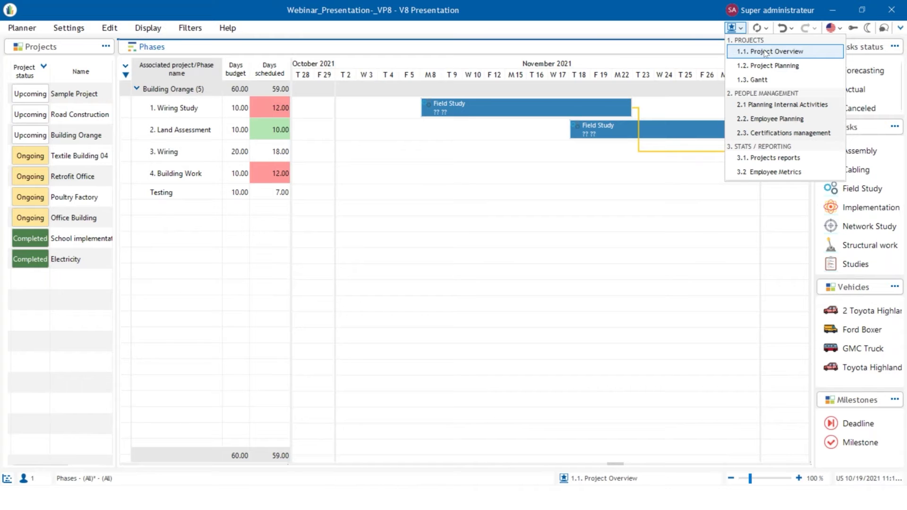
Open the Retrofit Office project for editing and view the available project types.
{"action": "left_click", "coordinate": [428, 207]}
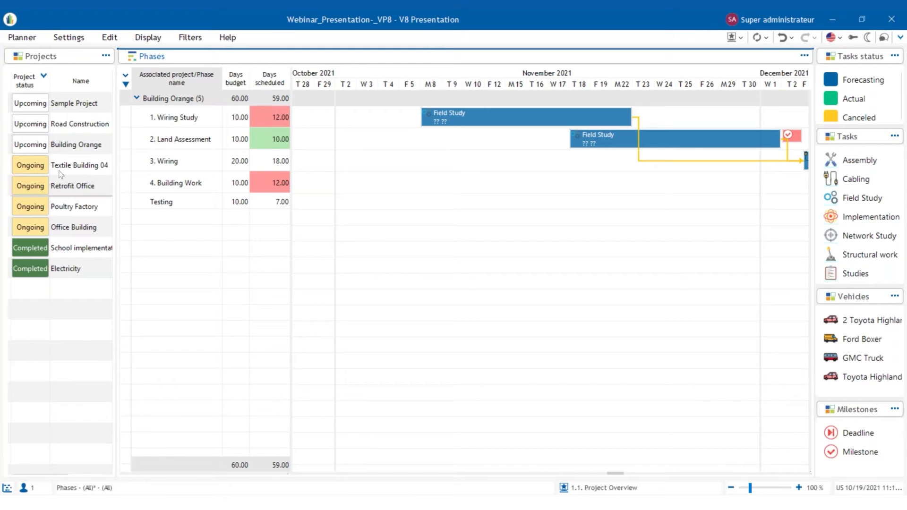
{"action": "double_click", "coordinate": [78, 194]}
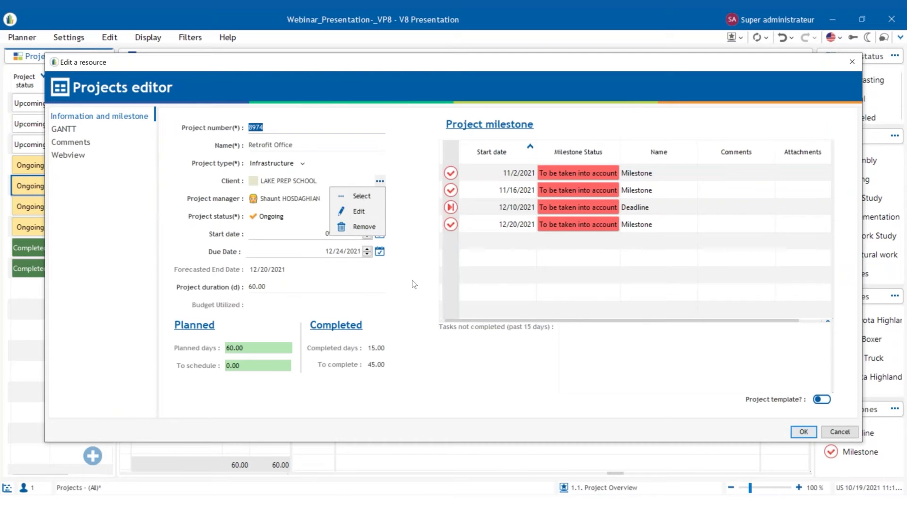
{"action": "left_click", "coordinate": [321, 194]}
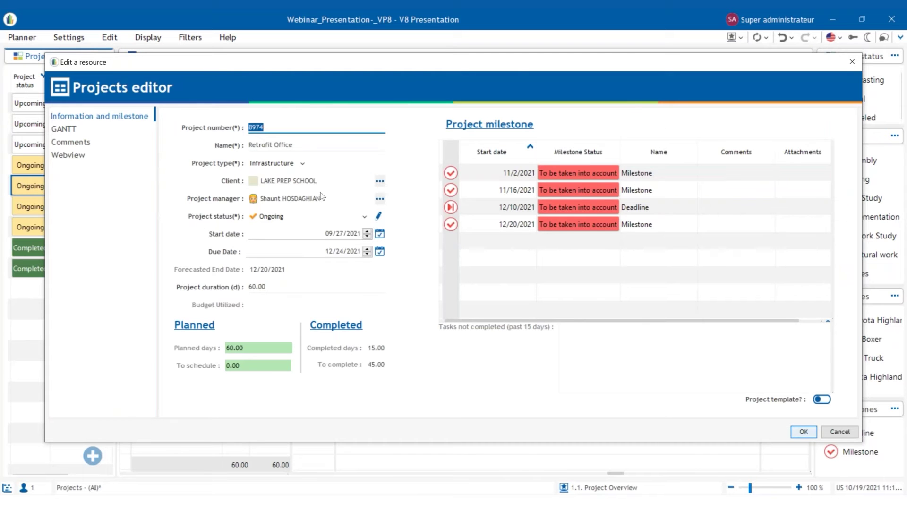
{"action": "left_click", "coordinate": [303, 164]}
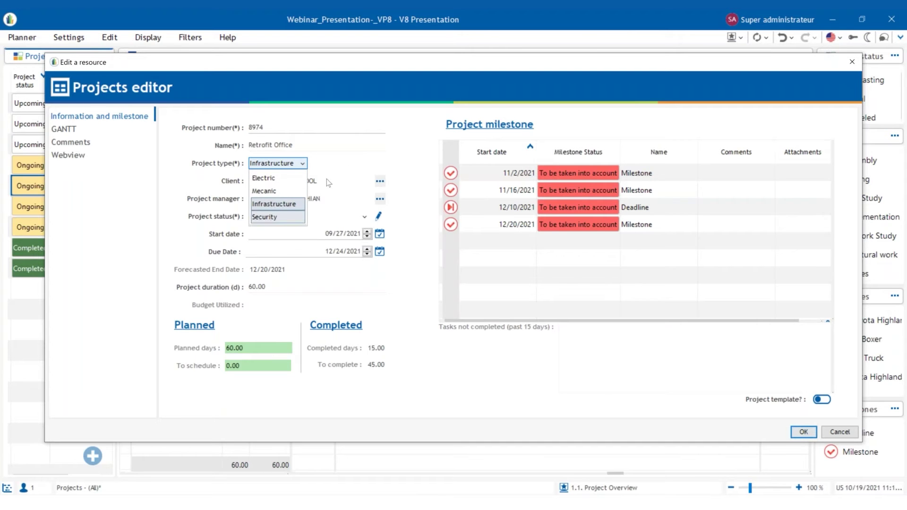
{"action": "left_click", "coordinate": [339, 163]}
Look through the selectable clients for the Retrofit Office project without choosing a different one.
{"action": "left_click", "coordinate": [380, 182]}
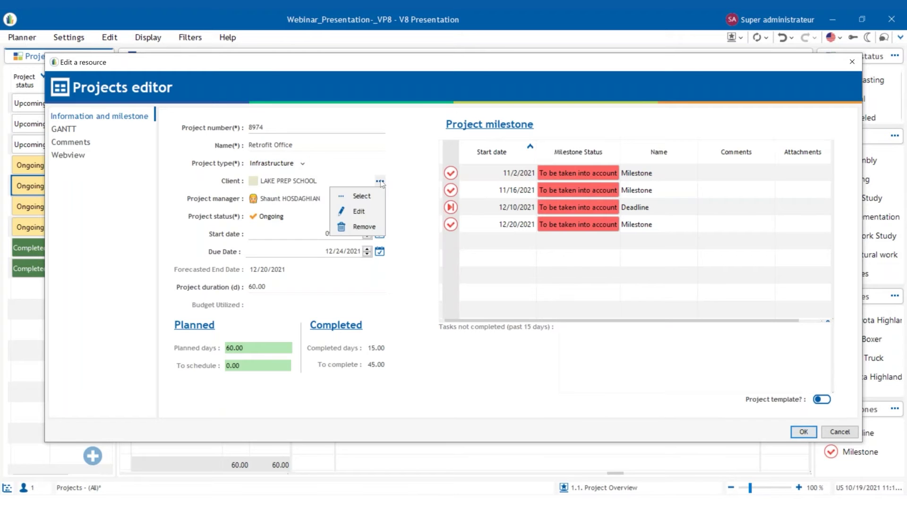
{"action": "left_click", "coordinate": [363, 195]}
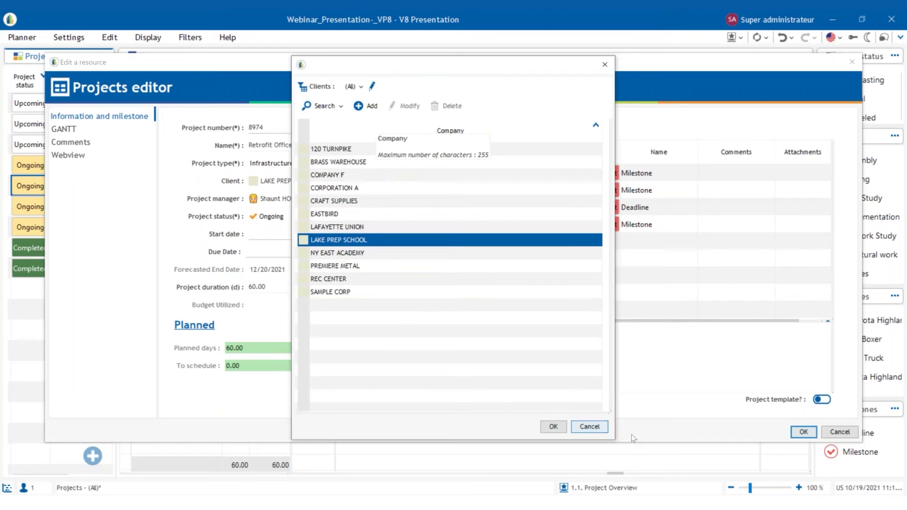
{"action": "left_click", "coordinate": [590, 427]}
{"action": "left_click", "coordinate": [379, 181]}
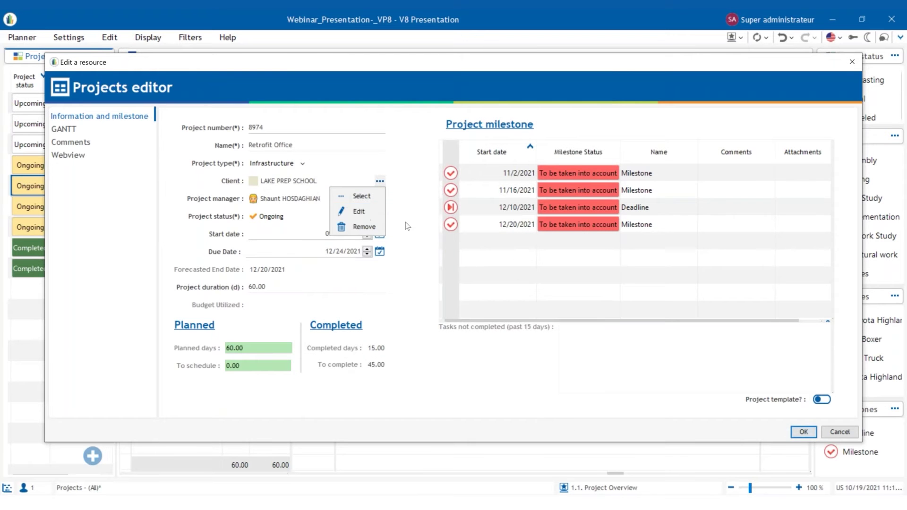
Look at the project manager options and the available project statuses for the Retrofit Office project.
{"action": "left_click", "coordinate": [380, 199]}
{"action": "left_click", "coordinate": [380, 199]}
{"action": "left_click", "coordinate": [380, 199]}
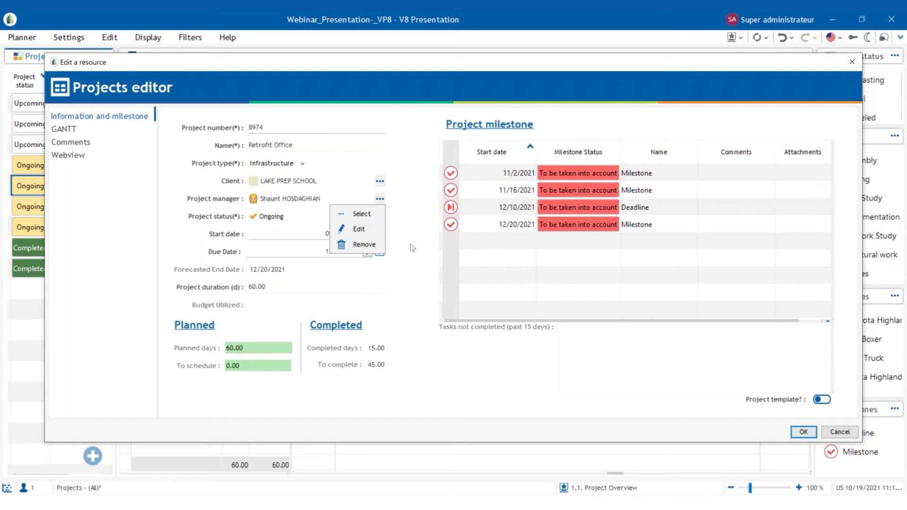
{"action": "left_click", "coordinate": [412, 248]}
{"action": "left_click", "coordinate": [365, 218]}
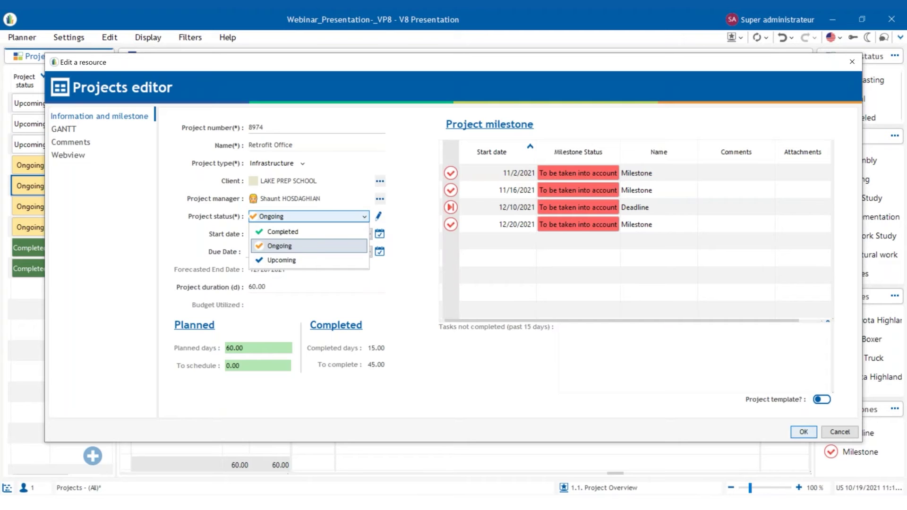
Check the Retrofit Office project's duration and milestones, and close the project editor with confirmation.
{"action": "left_click", "coordinate": [283, 287]}
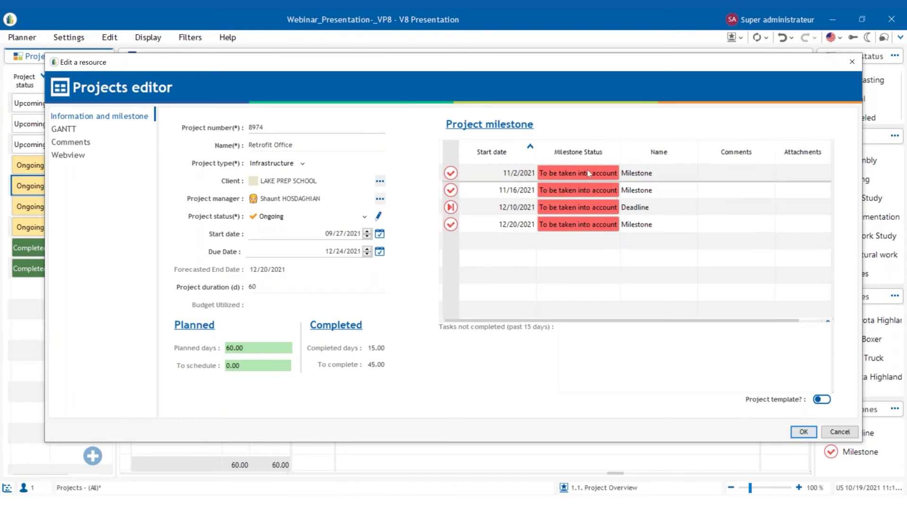
{"action": "mouse_move", "coordinate": [545, 310]}
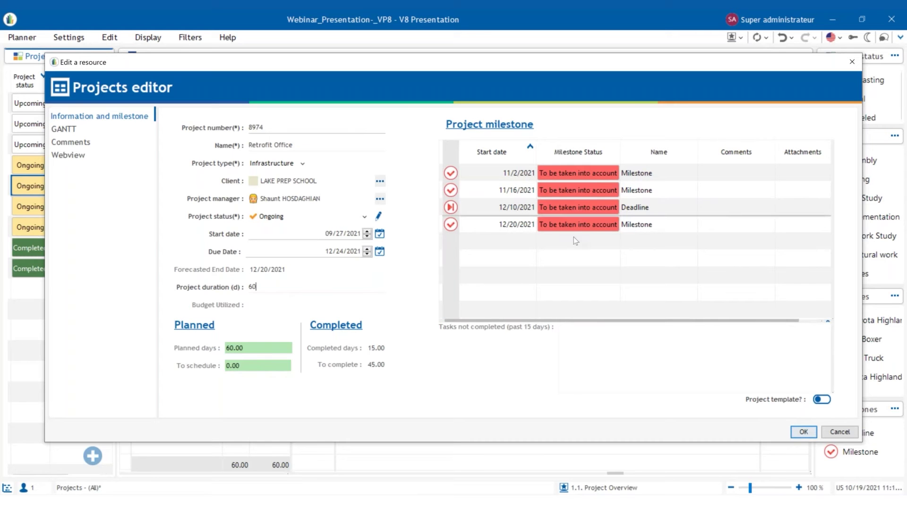
{"action": "left_click", "coordinate": [802, 433]}
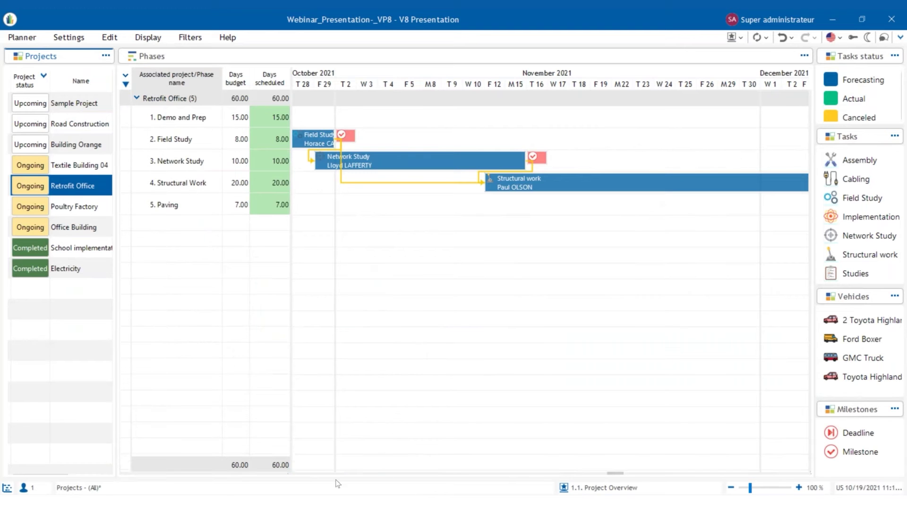
Examine the Retrofit Office phases on the timeline back to early October 2021.
{"action": "left_click", "coordinate": [349, 469]}
{"action": "left_click", "coordinate": [348, 470]}
{"action": "left_click", "coordinate": [348, 469]}
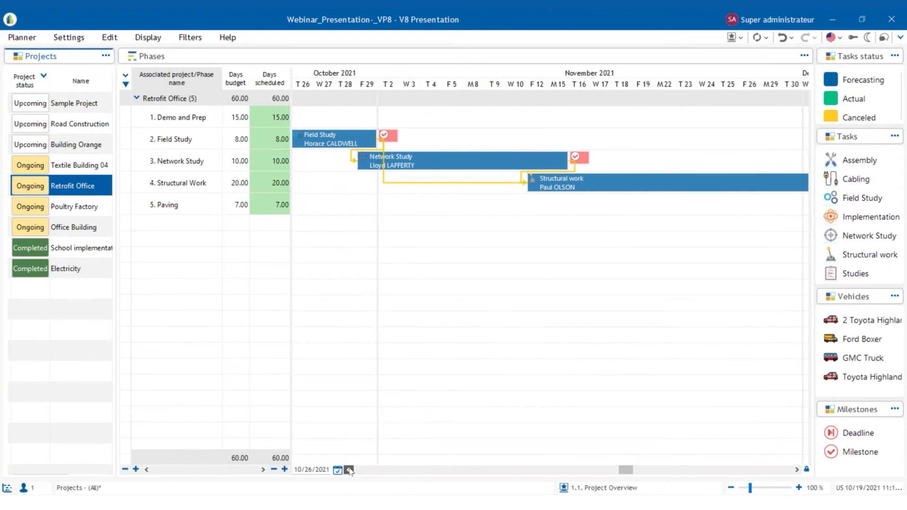
{"action": "left_click", "coordinate": [349, 469]}
{"action": "left_click", "coordinate": [349, 470]}
{"action": "left_click", "coordinate": [349, 470]}
{"action": "left_click", "coordinate": [349, 470]}
{"action": "left_click", "coordinate": [349, 470]}
{"action": "left_click", "coordinate": [348, 470]}
{"action": "left_click", "coordinate": [349, 470]}
{"action": "left_click", "coordinate": [349, 470]}
{"action": "left_click", "coordinate": [349, 469]}
{"action": "left_click", "coordinate": [348, 469]}
{"action": "left_click", "coordinate": [349, 470]}
{"action": "left_click", "coordinate": [348, 470]}
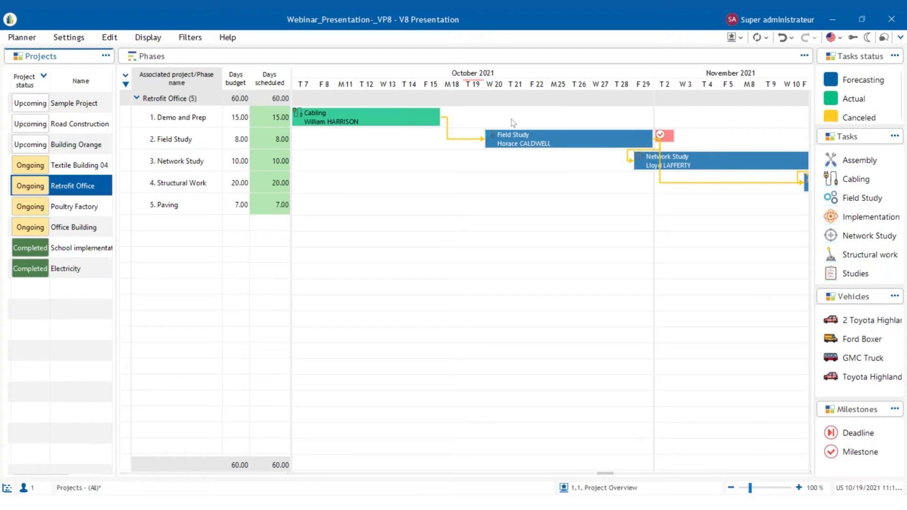
View the details of the Field Study phase's event, including its dates and assigned resources.
{"action": "double_click", "coordinate": [579, 141]}
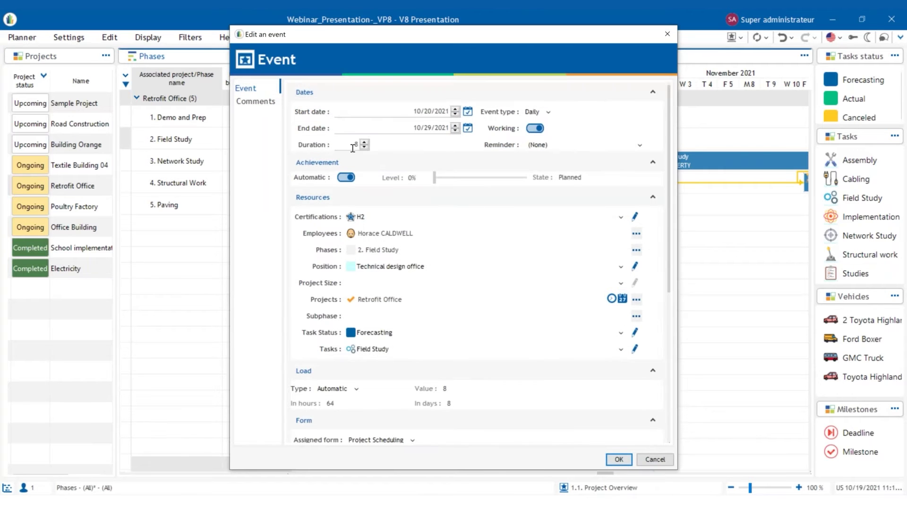
{"action": "left_click", "coordinate": [616, 460]}
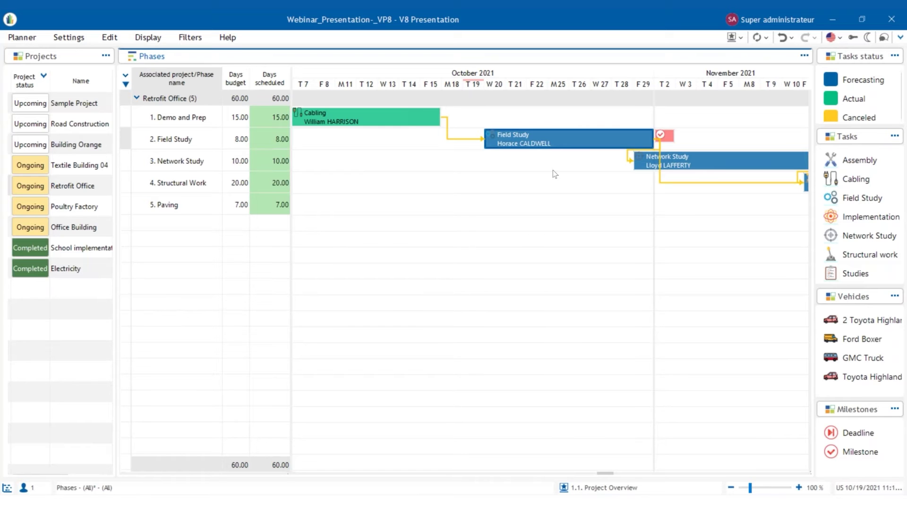
{"action": "double_click", "coordinate": [577, 139]}
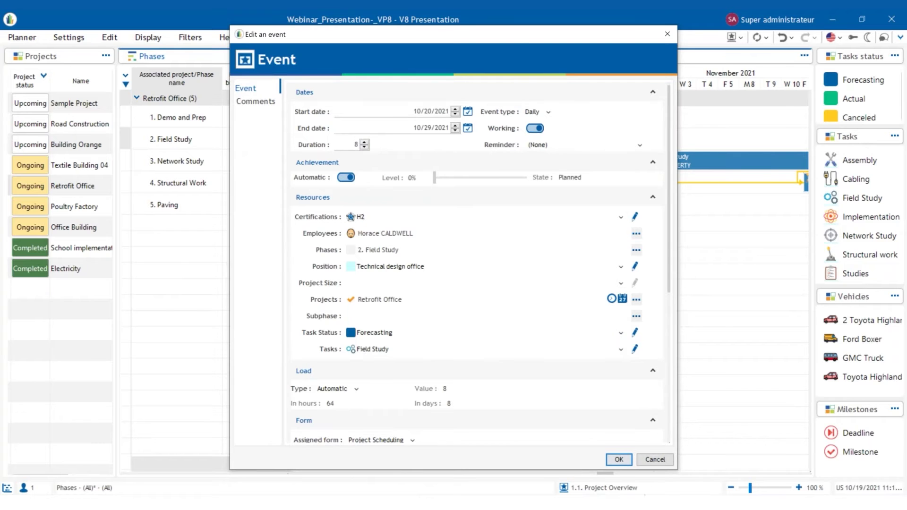
{"action": "left_click", "coordinate": [619, 460]}
View the vehicles available for the Structural Work phase's event without assigning one.
{"action": "left_click", "coordinate": [797, 469]}
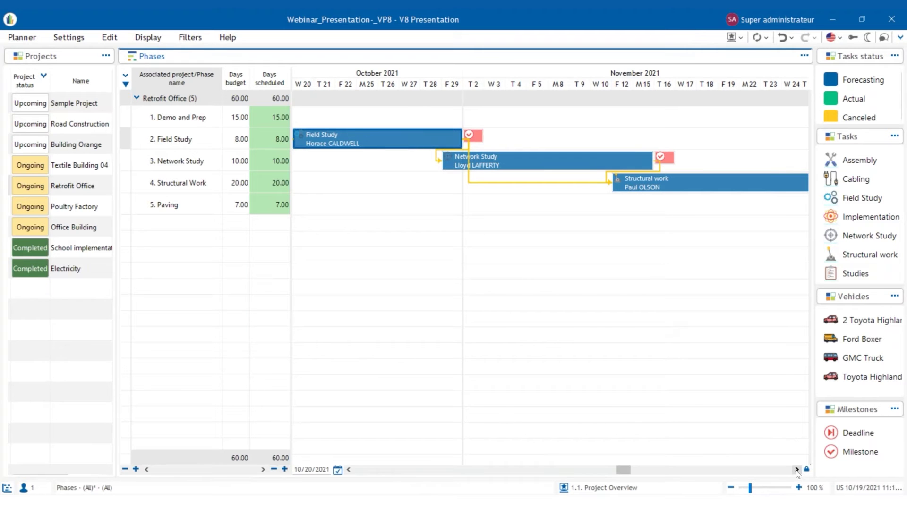
{"action": "left_click", "coordinate": [797, 470]}
{"action": "left_click", "coordinate": [796, 470]}
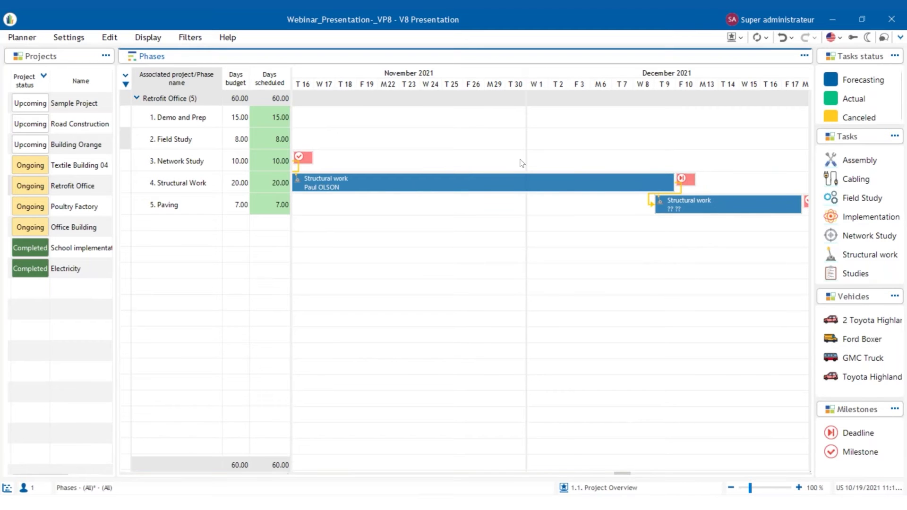
{"action": "right_click", "coordinate": [425, 183]}
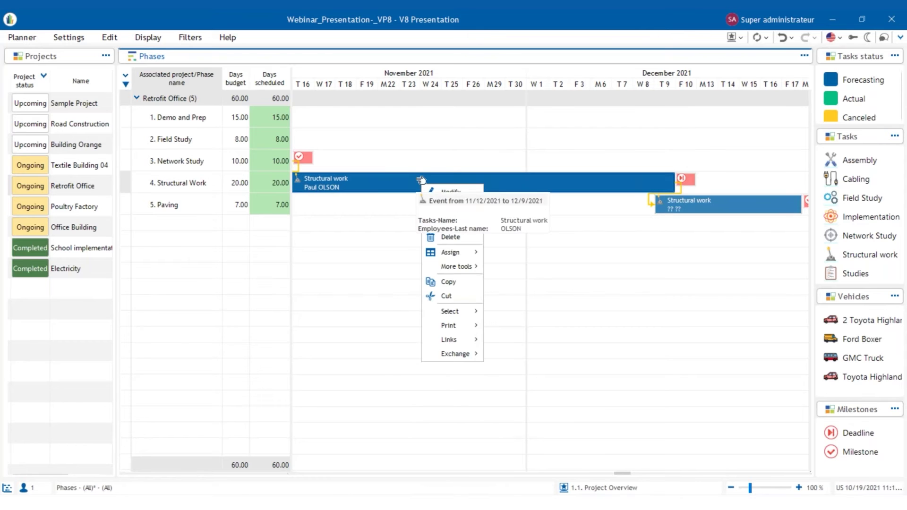
{"action": "mouse_move", "coordinate": [475, 255]}
{"action": "mouse_move", "coordinate": [502, 382]}
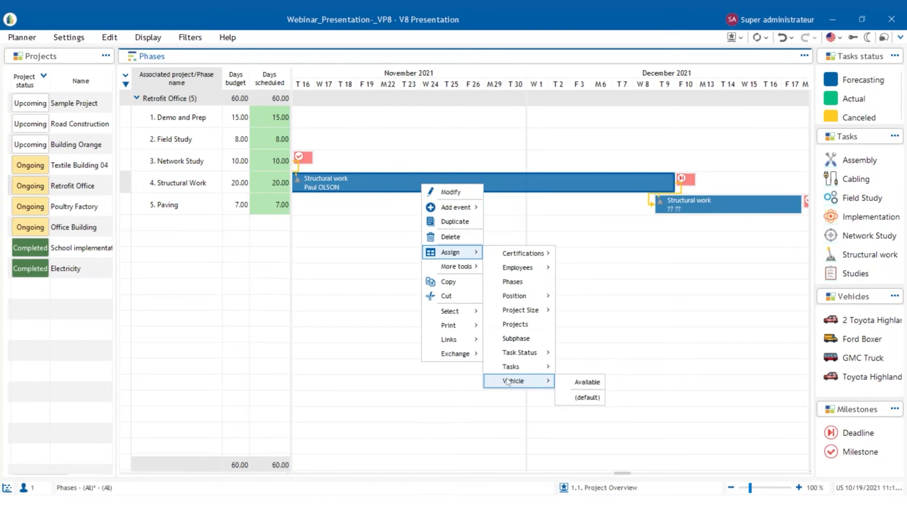
{"action": "left_click", "coordinate": [586, 384]}
{"action": "left_click", "coordinate": [671, 423]}
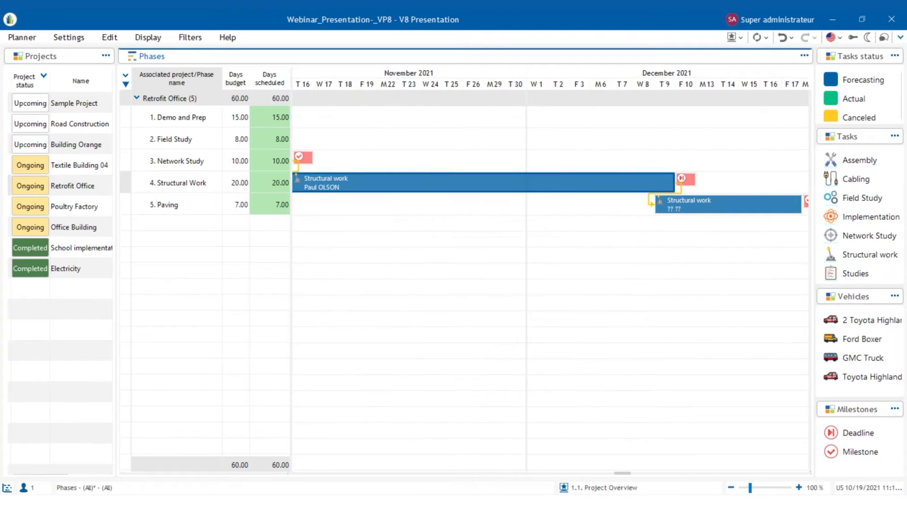
{"action": "right_click", "coordinate": [397, 184]}
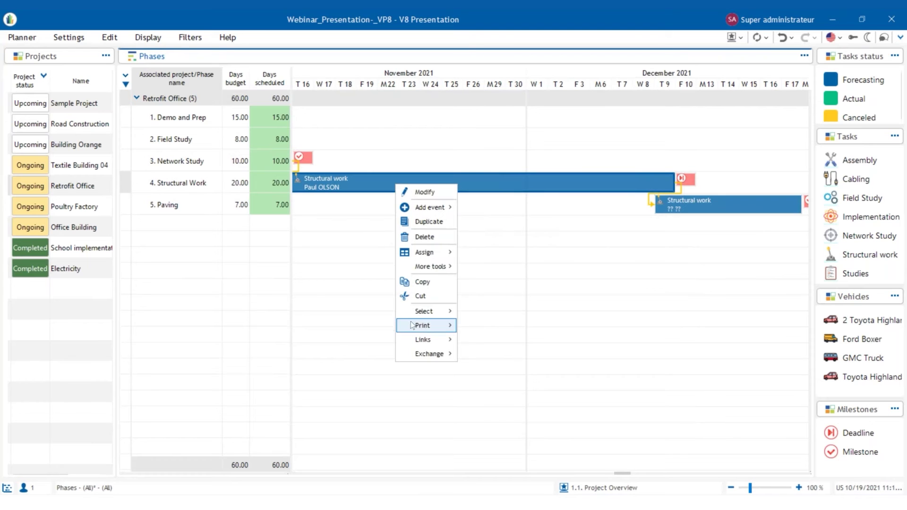
{"action": "mouse_move", "coordinate": [416, 253]}
{"action": "mouse_move", "coordinate": [475, 253]}
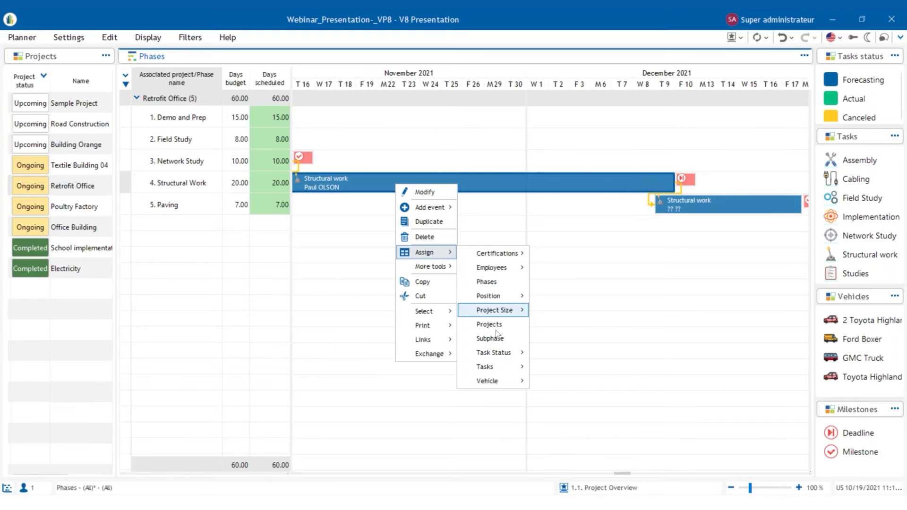
{"action": "mouse_move", "coordinate": [486, 387]}
{"action": "left_click", "coordinate": [667, 320]}
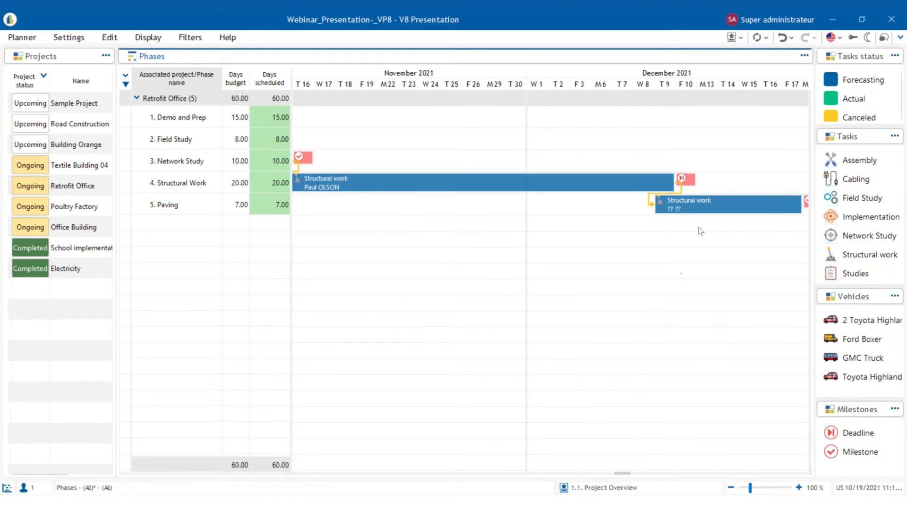
Assign the available electrician with the highest workload this month to the Paving phase's Structural work event.
{"action": "right_click", "coordinate": [700, 207]}
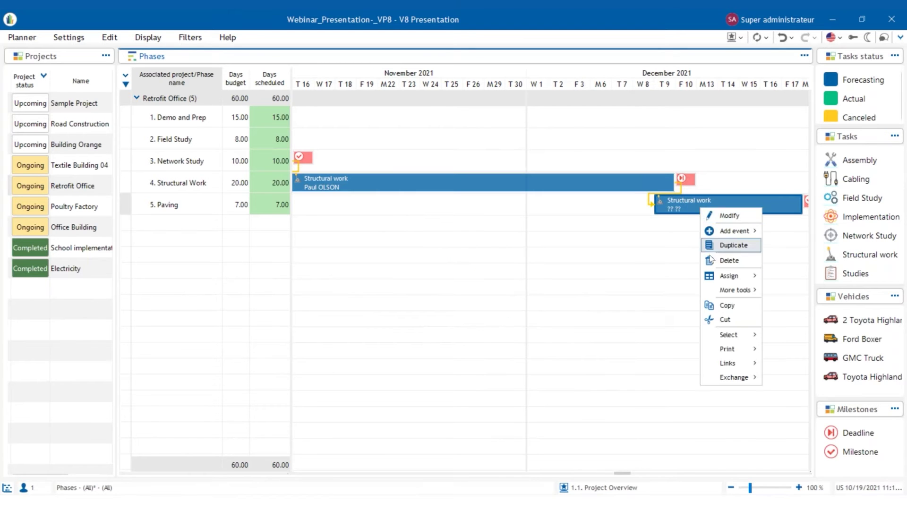
{"action": "mouse_move", "coordinate": [729, 276]}
{"action": "mouse_move", "coordinate": [798, 292]}
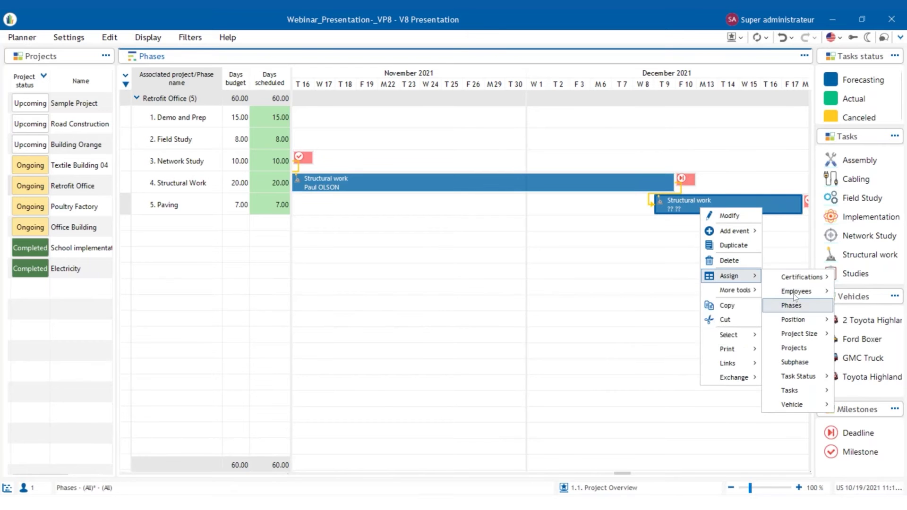
{"action": "left_click", "coordinate": [715, 291]}
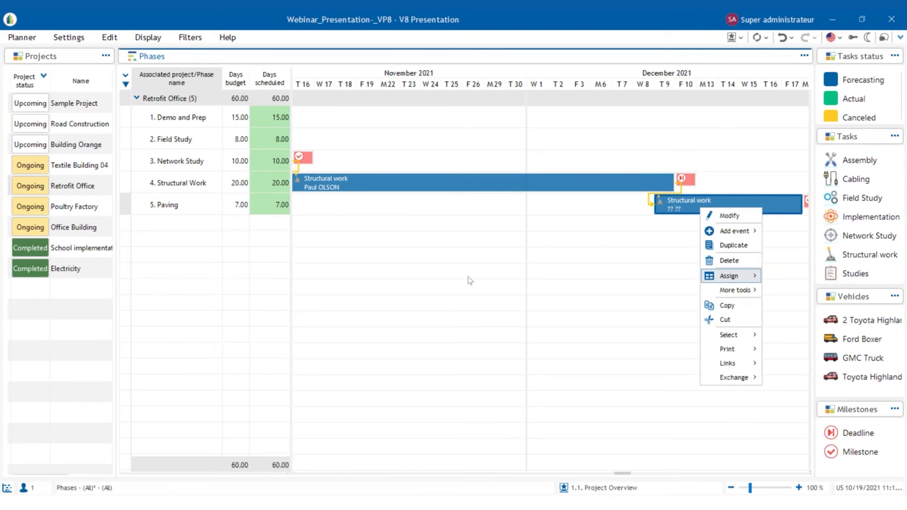
{"action": "left_click", "coordinate": [456, 233]}
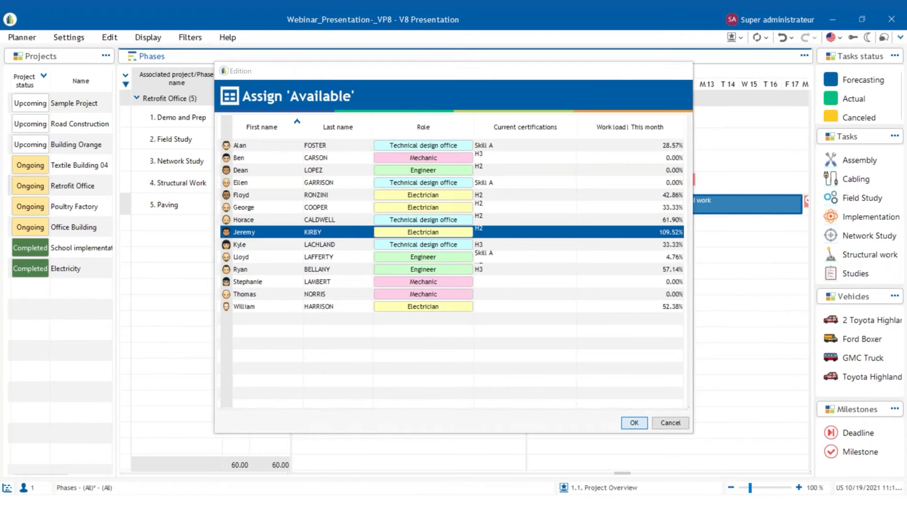
{"action": "key", "text": "Return"}
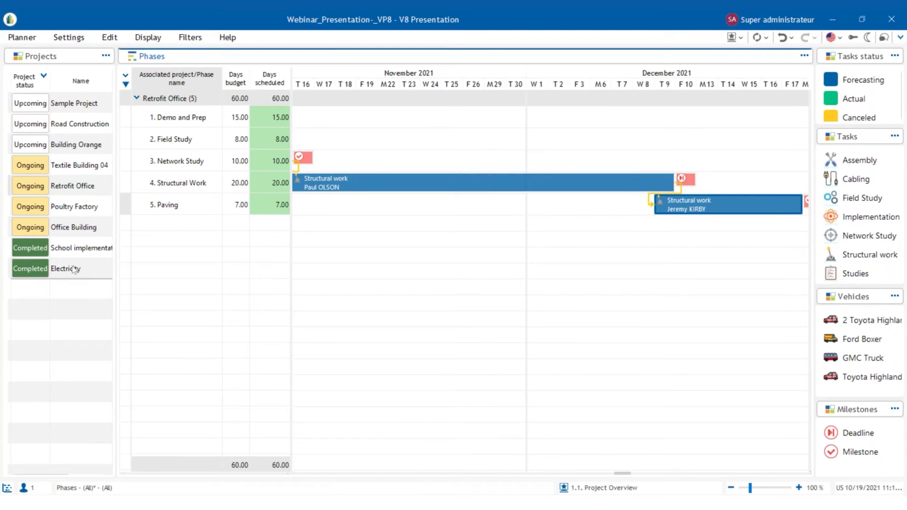
Show the phases of the completed School implementation project with the timeline starting on August 16, 2021.
{"action": "left_click", "coordinate": [79, 251]}
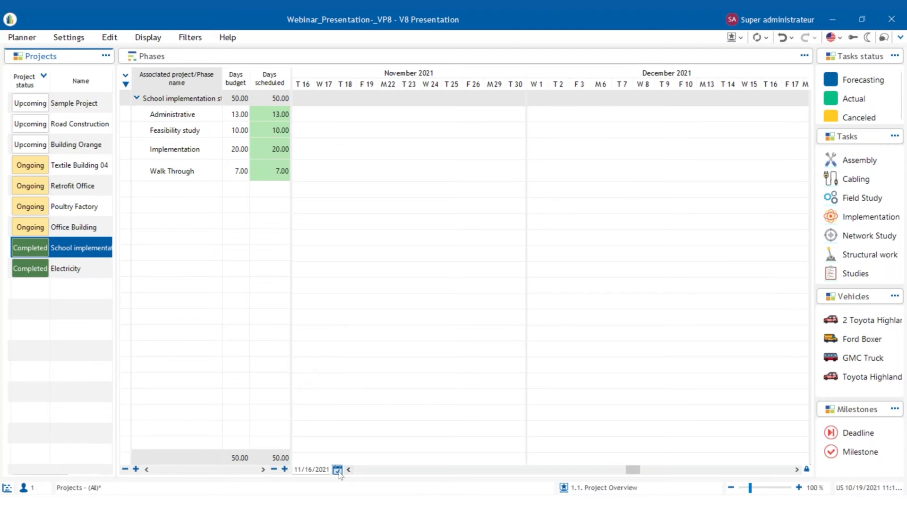
{"action": "left_click", "coordinate": [337, 470]}
{"action": "left_click", "coordinate": [305, 312]}
{"action": "left_click", "coordinate": [305, 312]}
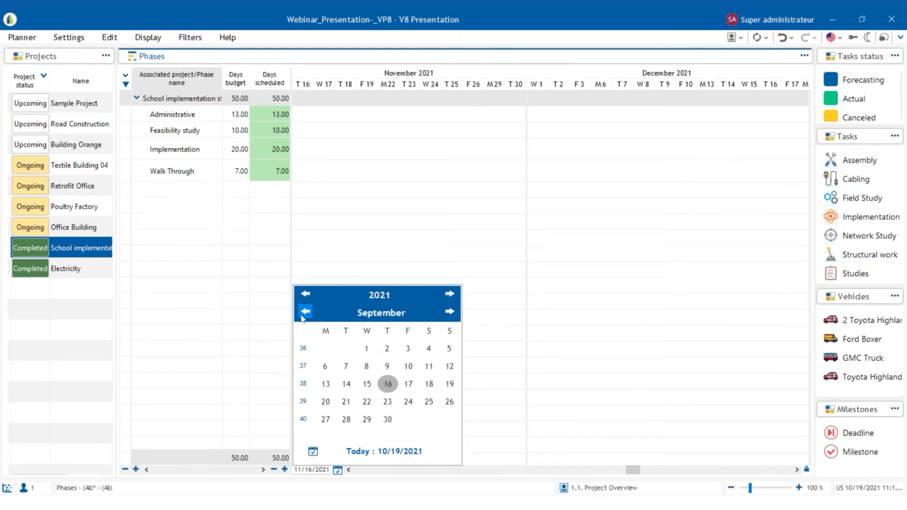
{"action": "left_click", "coordinate": [302, 316]}
{"action": "left_click", "coordinate": [325, 403]}
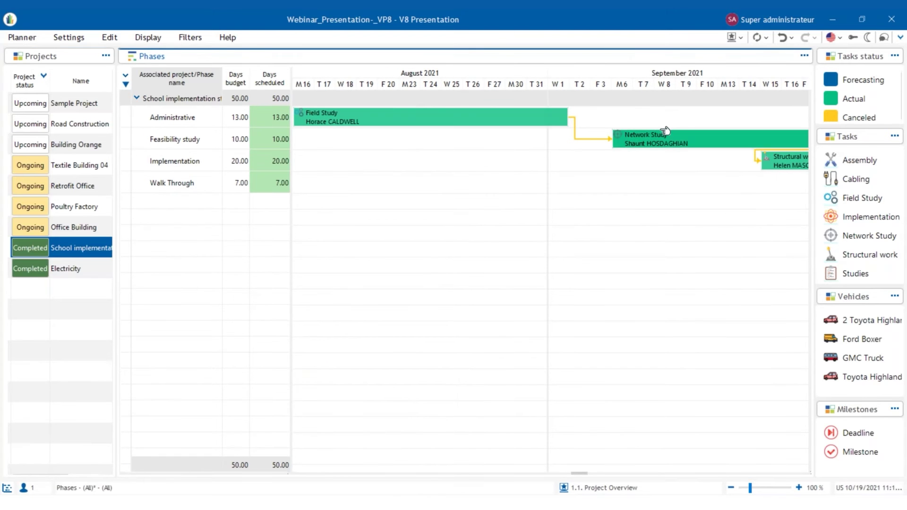
View the task statuses that can be assigned to the Administrative phase's Field Study event without choosing one.
{"action": "right_click", "coordinate": [382, 115]}
{"action": "mouse_move", "coordinate": [407, 182]}
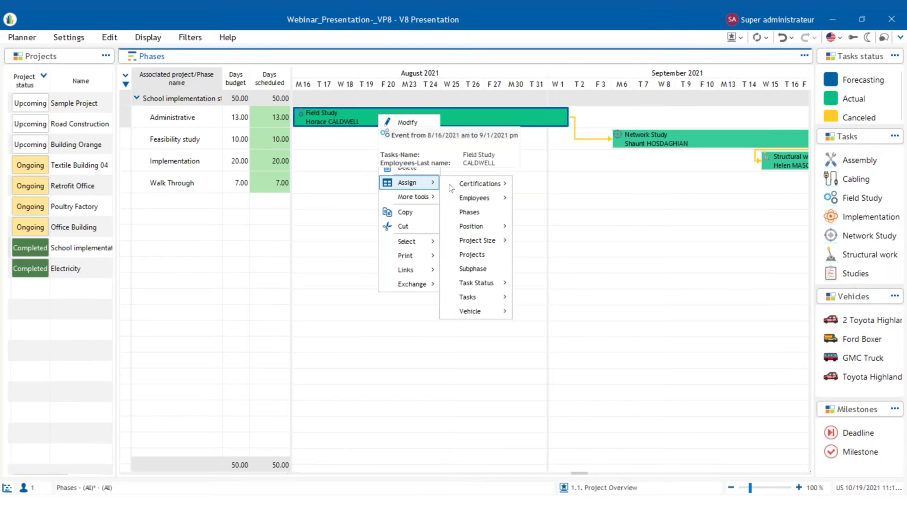
{"action": "mouse_move", "coordinate": [477, 283]}
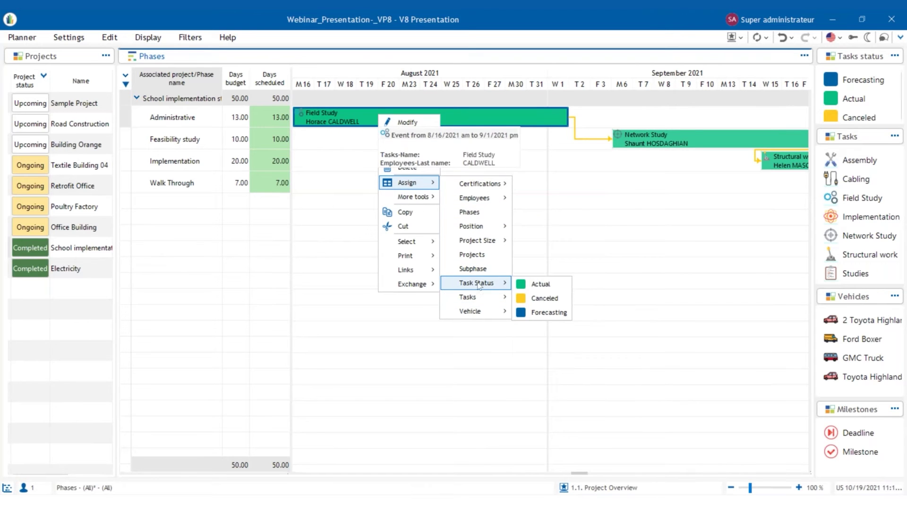
{"action": "left_click", "coordinate": [616, 242]}
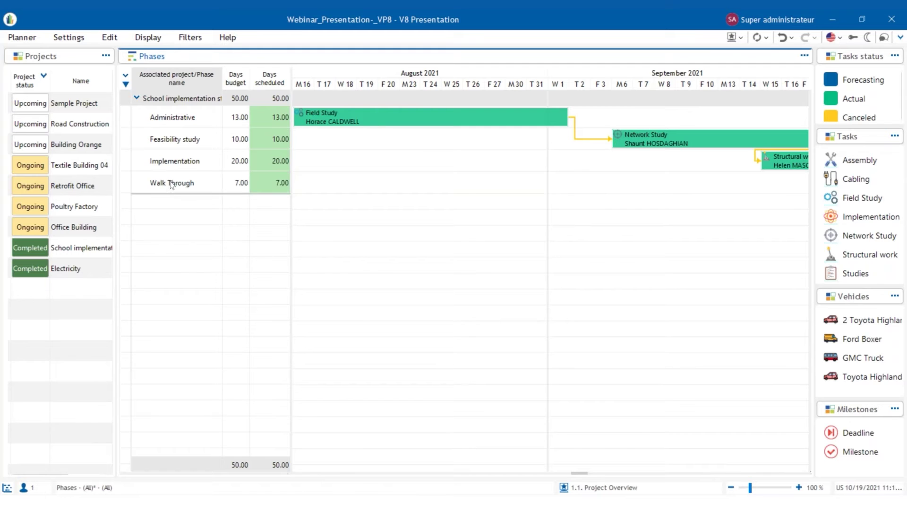
Add an unnamed phase with the default 20-day budget to the School implementation study project.
{"action": "left_click", "coordinate": [172, 188]}
{"action": "right_click", "coordinate": [171, 188]}
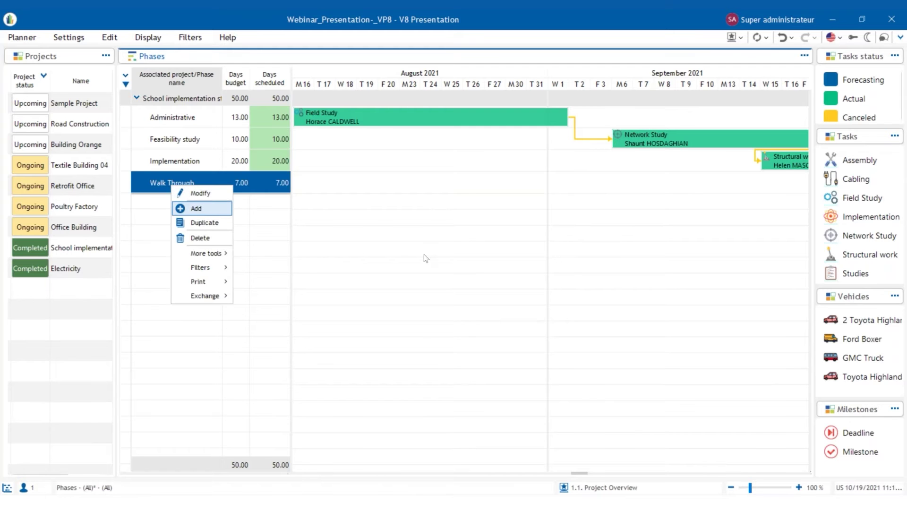
{"action": "key", "text": "Return"}
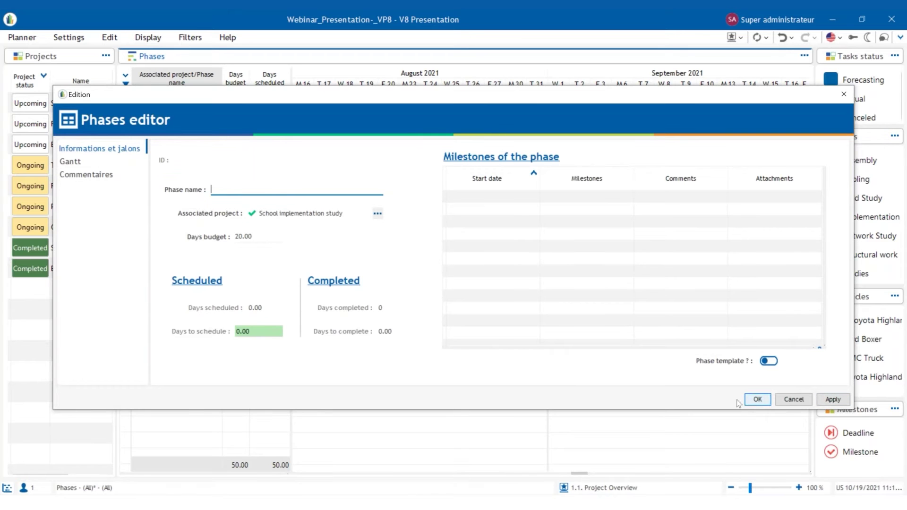
{"action": "left_click", "coordinate": [765, 402]}
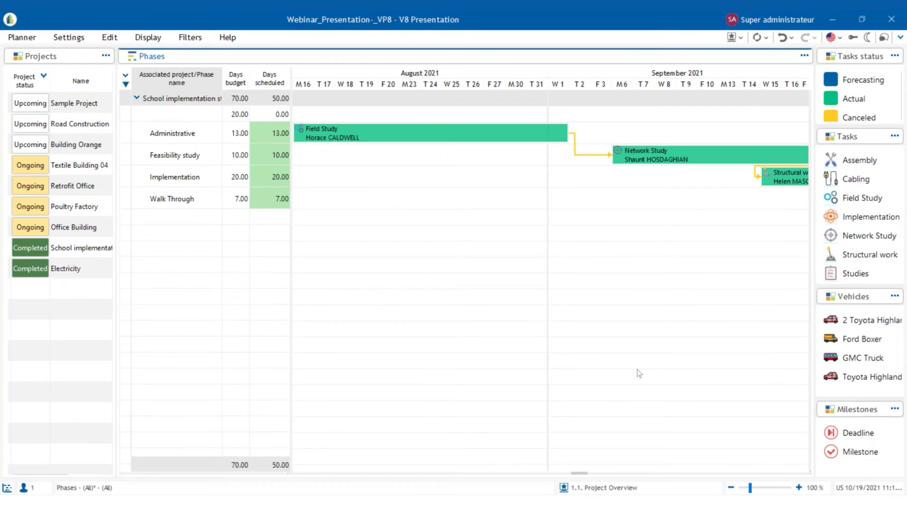
Examine the School implementation study's scheduled events and milestones in September and October 2021.
{"action": "left_click", "coordinate": [797, 469]}
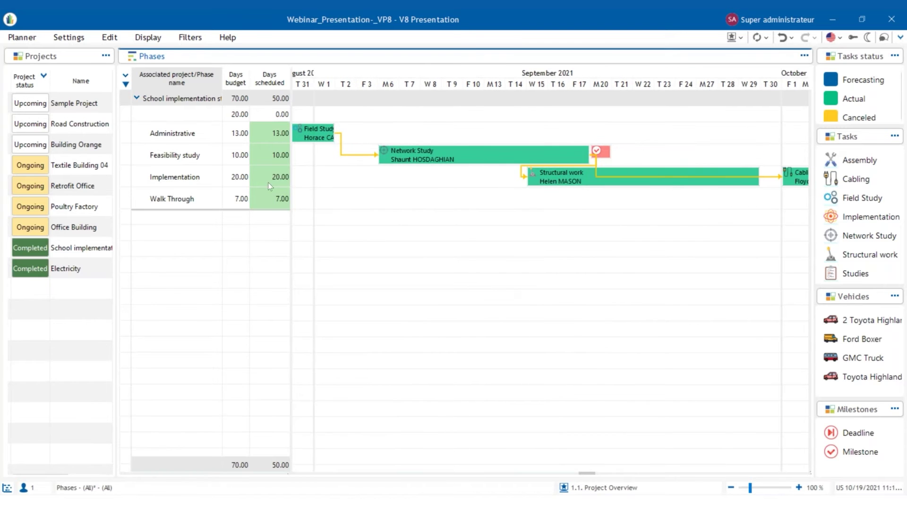
{"action": "mouse_move", "coordinate": [240, 458]}
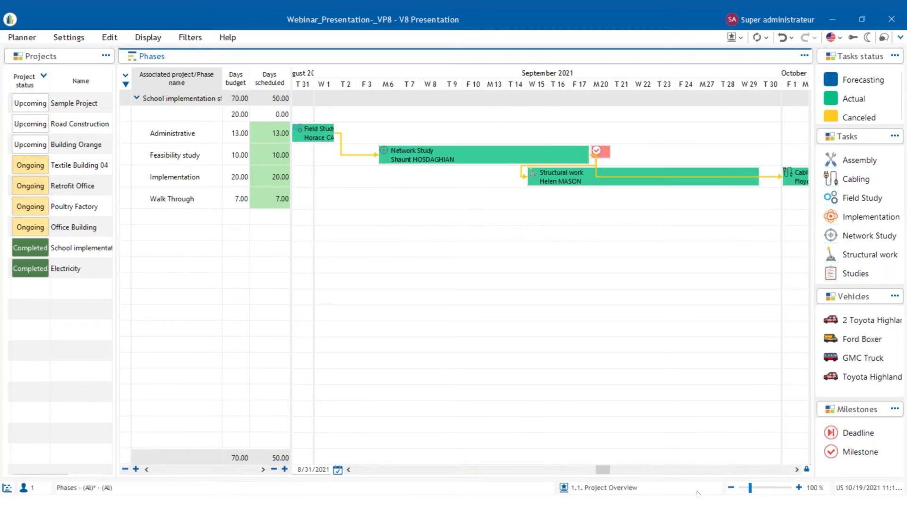
{"action": "left_click", "coordinate": [797, 469]}
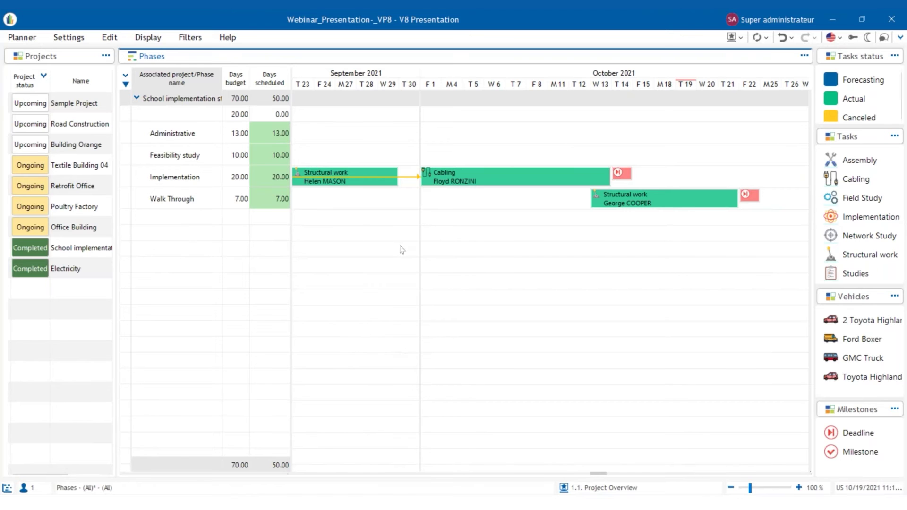
Show the phases of Sample Project with the timeline starting on today's date, October 19, 2021.
{"action": "left_click", "coordinate": [91, 113]}
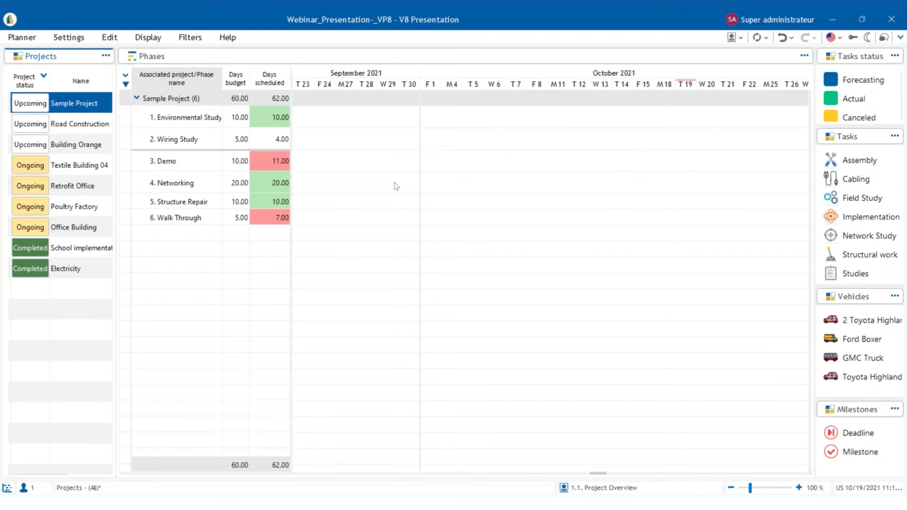
{"action": "mouse_move", "coordinate": [307, 470]}
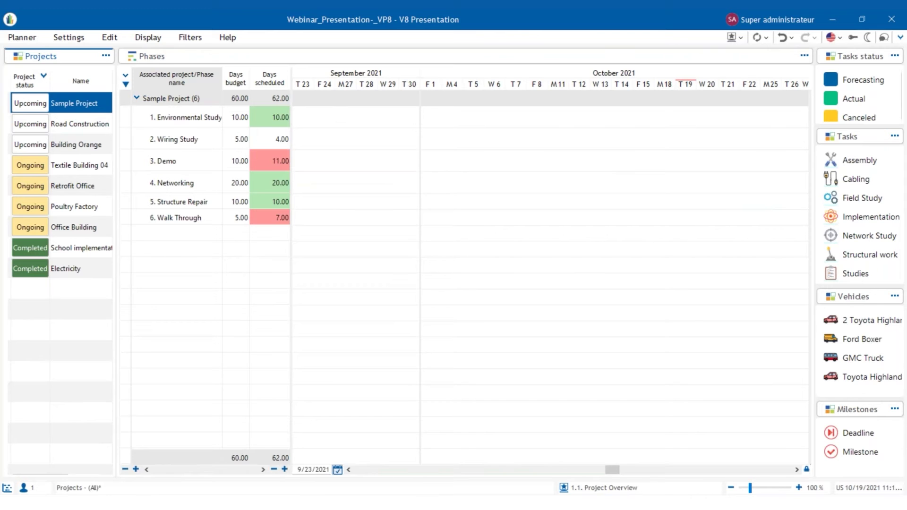
{"action": "left_click", "coordinate": [337, 471]}
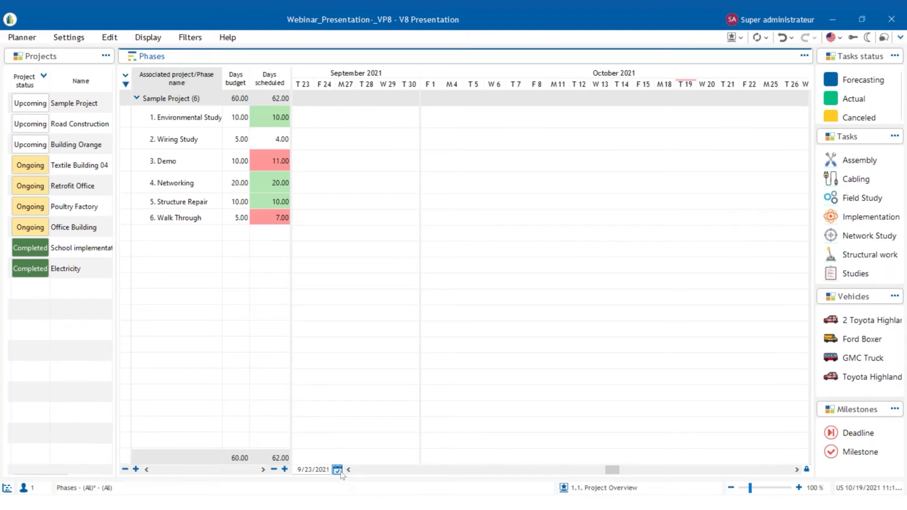
{"action": "left_click", "coordinate": [337, 470]}
{"action": "left_click", "coordinate": [355, 454]}
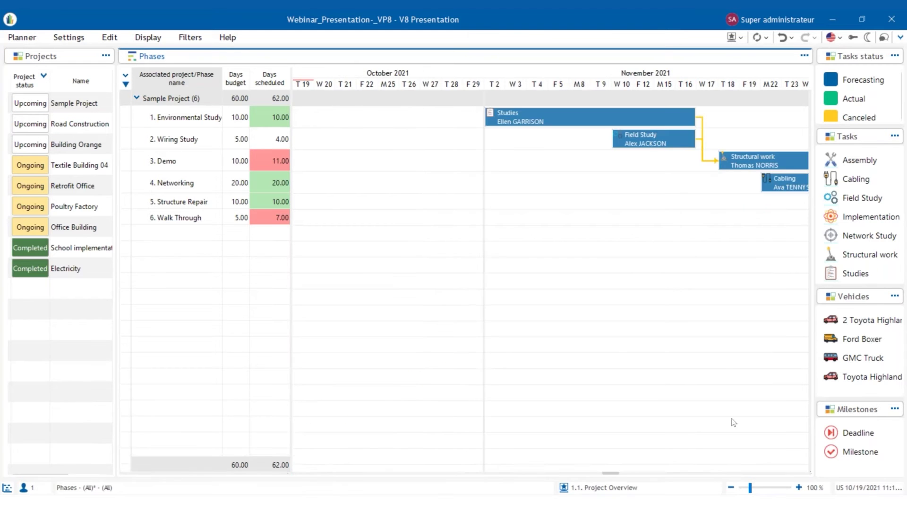
Delete the link leading from the Networking phase to the Structure Repair phase's Structural work event in December 2021.
{"action": "left_click", "coordinate": [798, 470]}
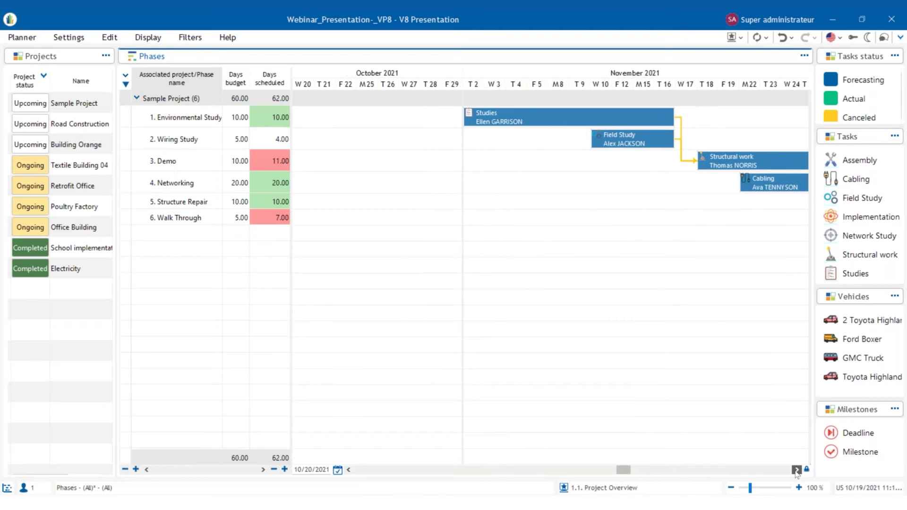
{"action": "mouse_move", "coordinate": [523, 459]}
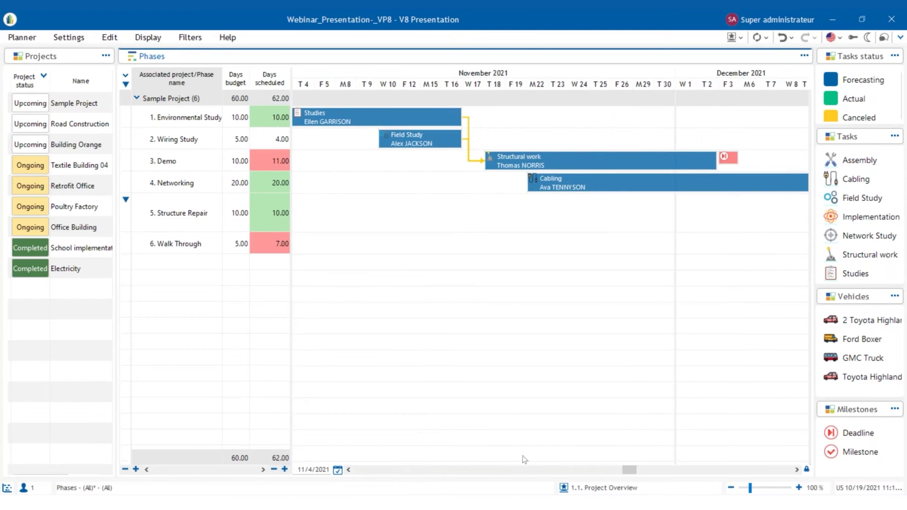
{"action": "left_click", "coordinate": [798, 470]}
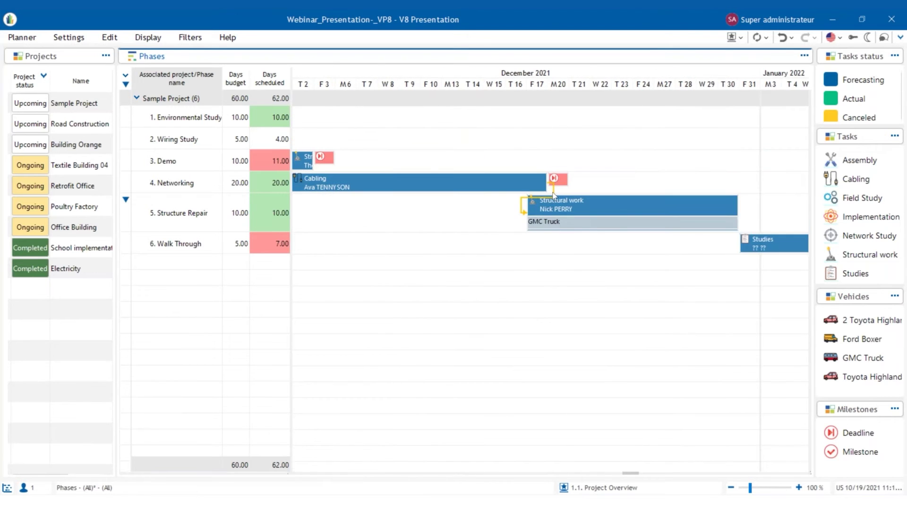
{"action": "right_click", "coordinate": [554, 194]}
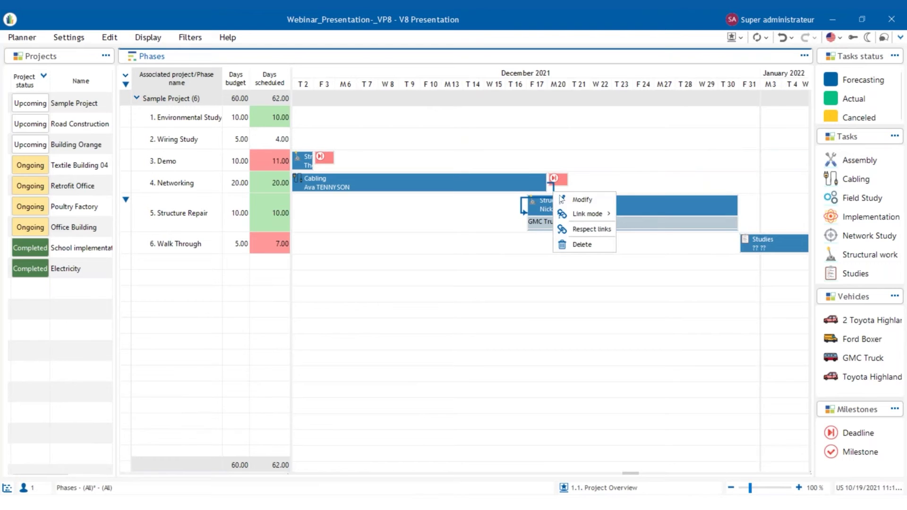
{"action": "left_click", "coordinate": [565, 244]}
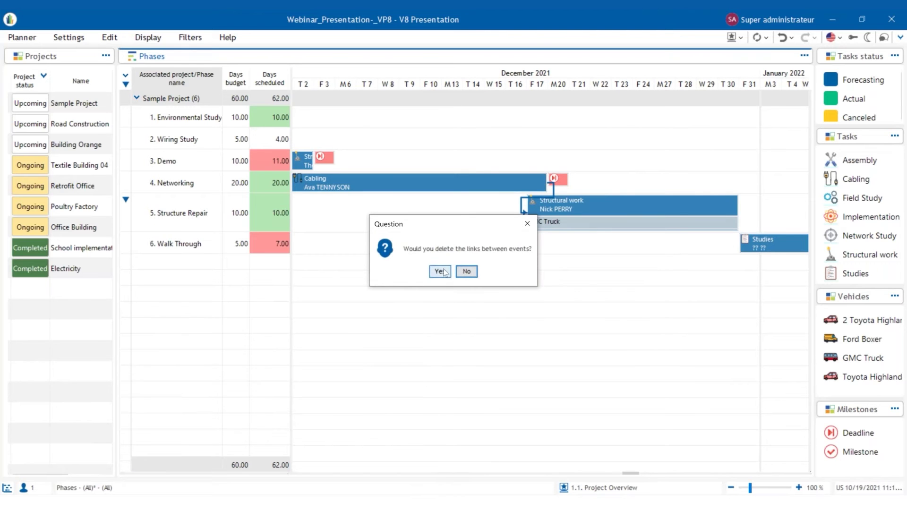
{"action": "left_click", "coordinate": [444, 272]}
Delete the Structure Repair phase's Structural work event and the Walk Through phase's Studies event.
{"action": "right_click", "coordinate": [594, 206]}
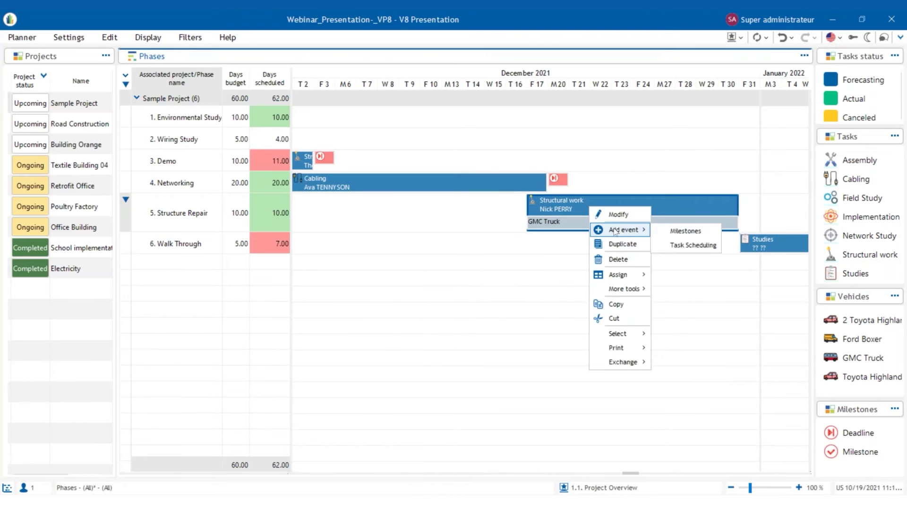
{"action": "left_click", "coordinate": [613, 257]}
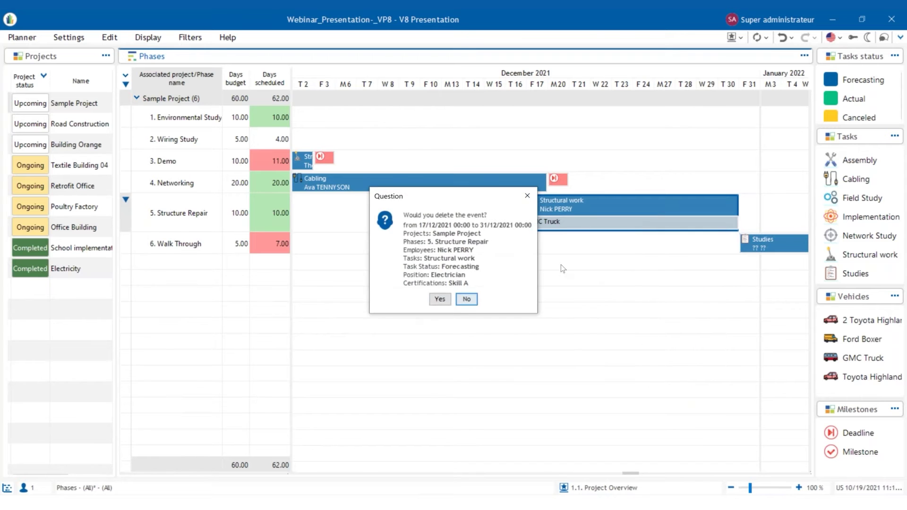
{"action": "left_click", "coordinate": [434, 300]}
{"action": "right_click", "coordinate": [763, 225]}
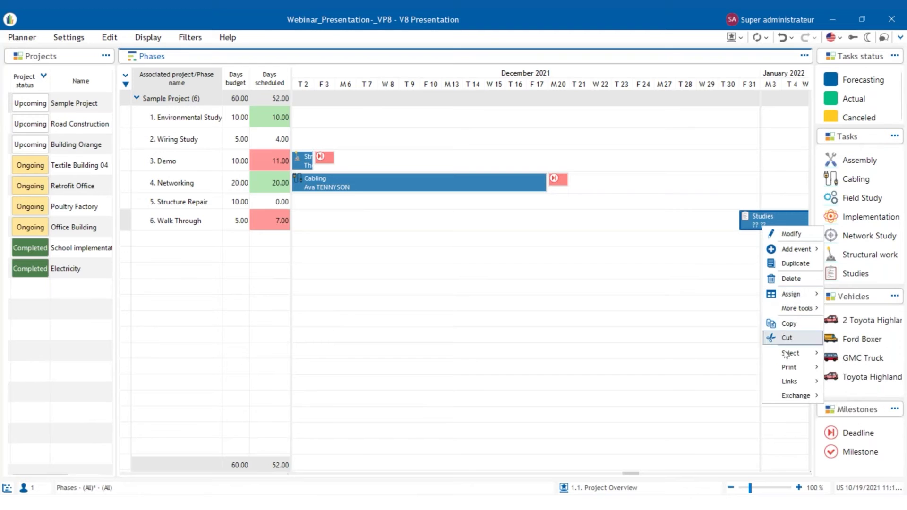
{"action": "left_click", "coordinate": [792, 279]}
{"action": "left_click", "coordinate": [439, 296]}
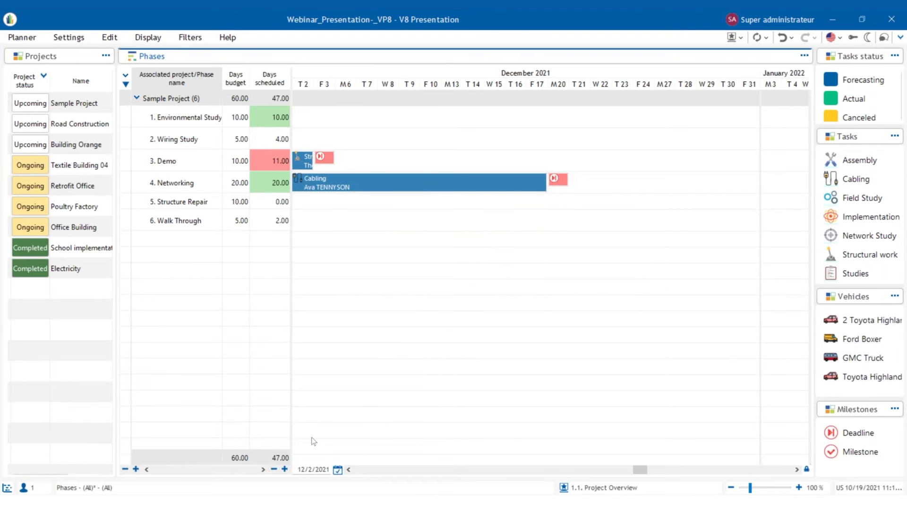
View the details of the Wiring Study phase's Field Study event and the Demo phase's Structural work event.
{"action": "left_click", "coordinate": [349, 470]}
{"action": "left_click", "coordinate": [348, 470]}
{"action": "left_click", "coordinate": [348, 470]}
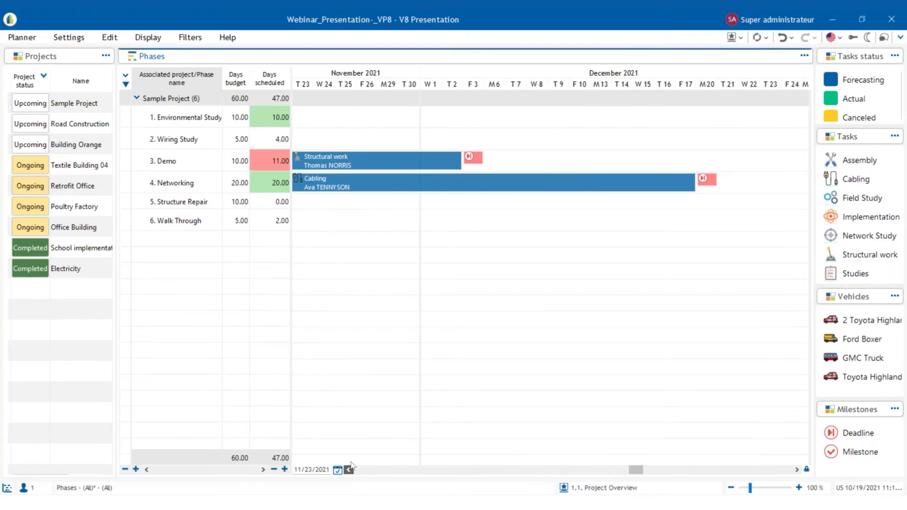
{"action": "left_click", "coordinate": [348, 470]}
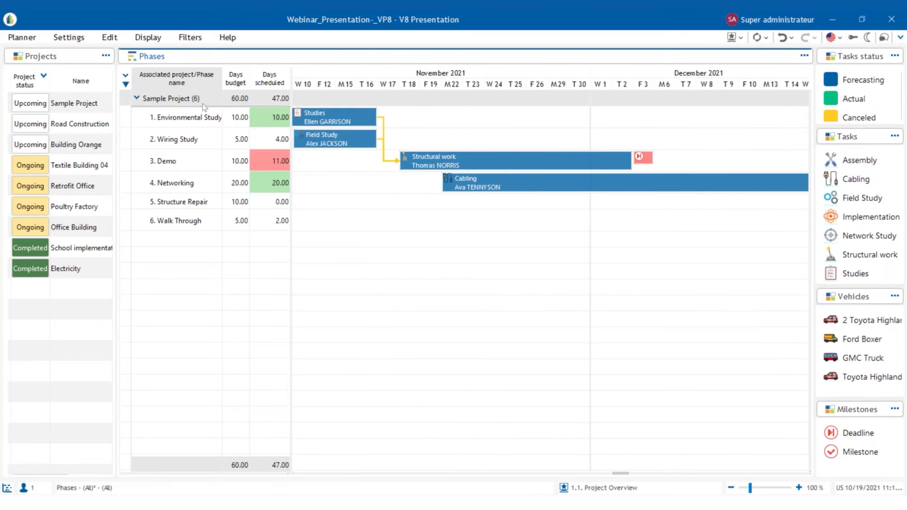
{"action": "left_click", "coordinate": [342, 140]}
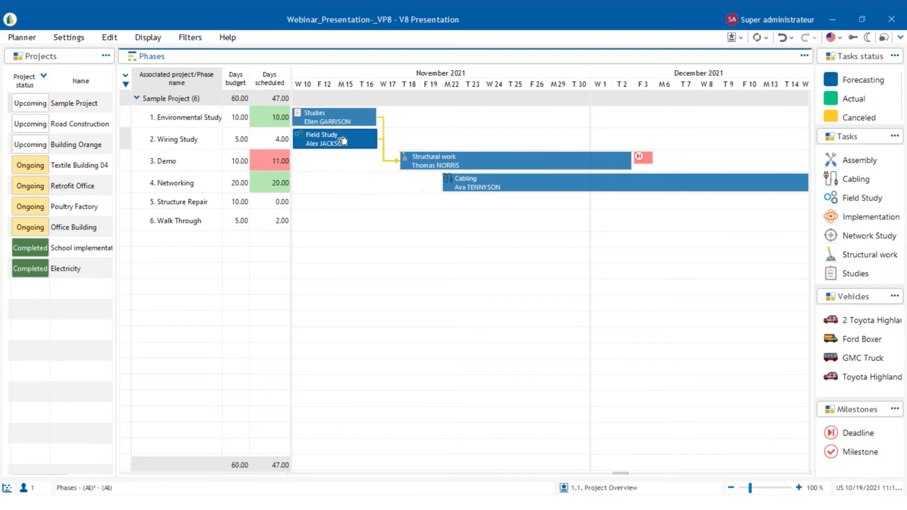
{"action": "double_click", "coordinate": [342, 140]}
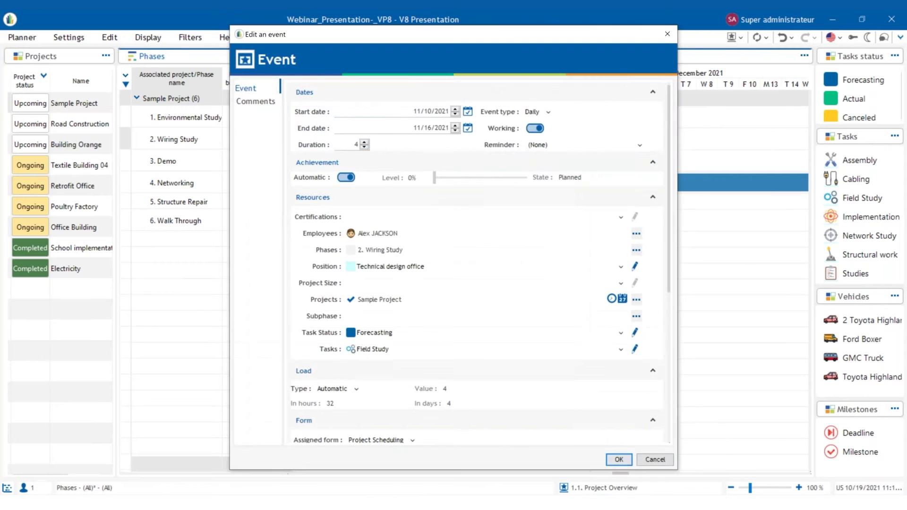
{"action": "left_click", "coordinate": [618, 460]}
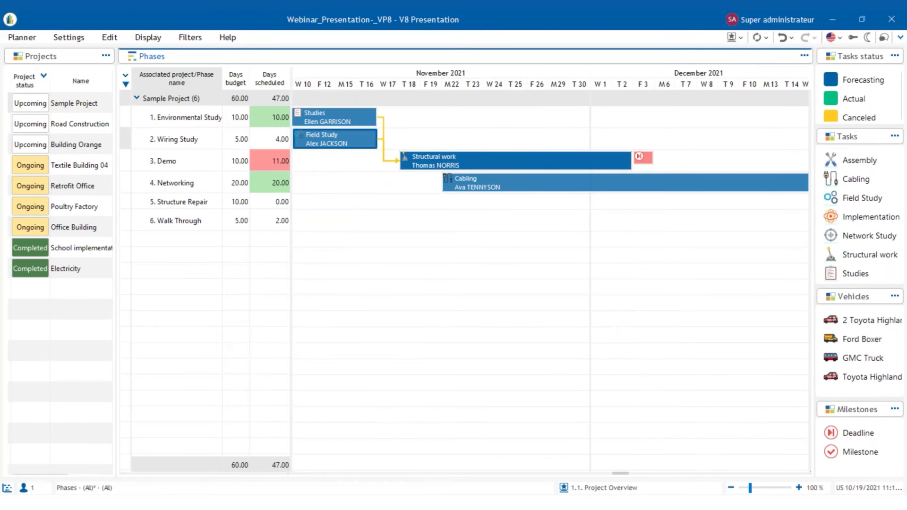
{"action": "double_click", "coordinate": [524, 164]}
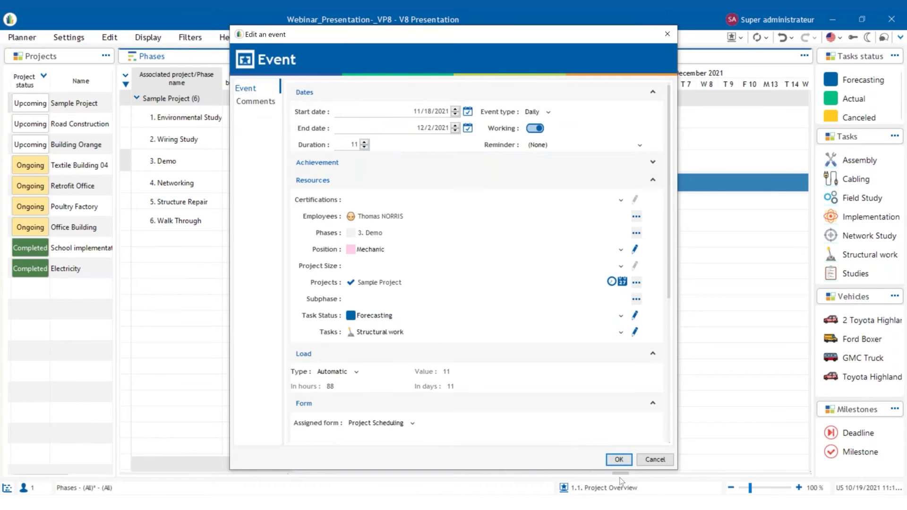
{"action": "left_click", "coordinate": [620, 461]}
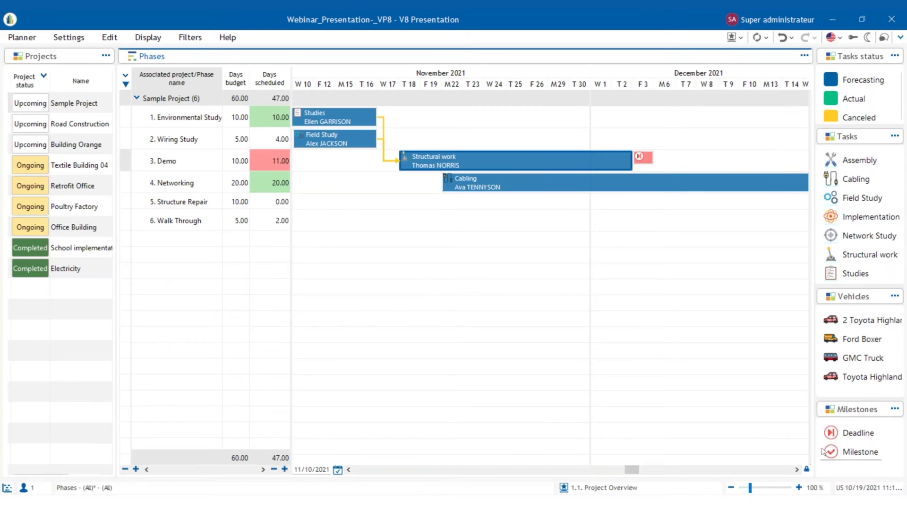
Add a Structural work event to the Structure Repair phase starting December 20, 2021, with a duration of 10 days.
{"action": "left_click", "coordinate": [797, 470]}
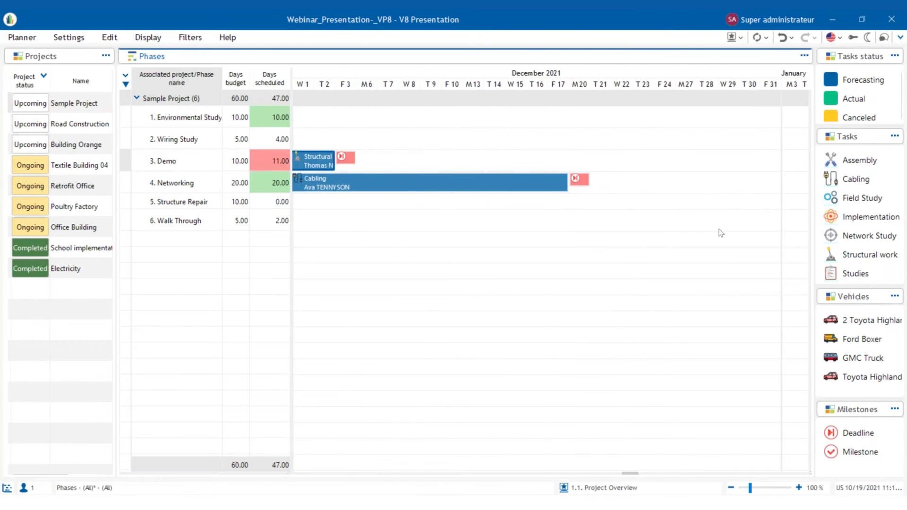
{"action": "left_click_drag", "start_coordinate": [830, 259], "coordinate": [602, 208]}
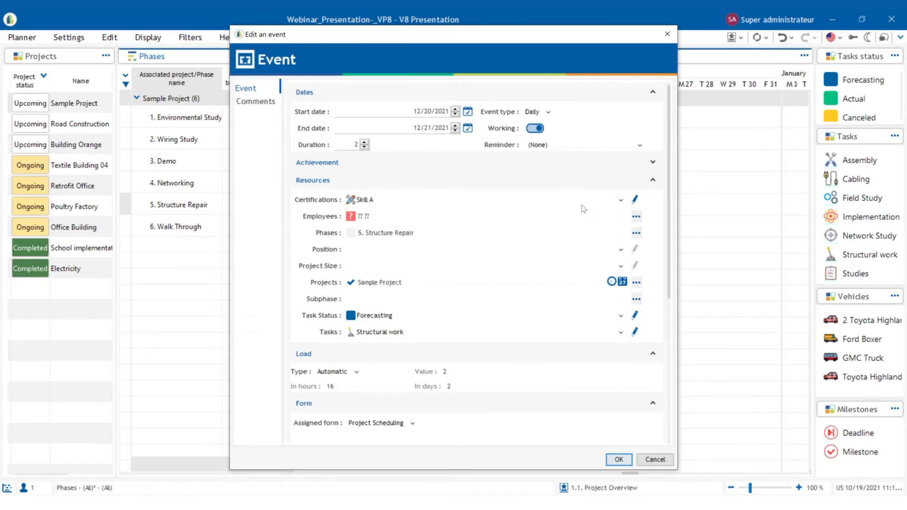
{"action": "left_click", "coordinate": [344, 144]}
{"action": "type", "text": "10"}
{"action": "left_click", "coordinate": [618, 458]}
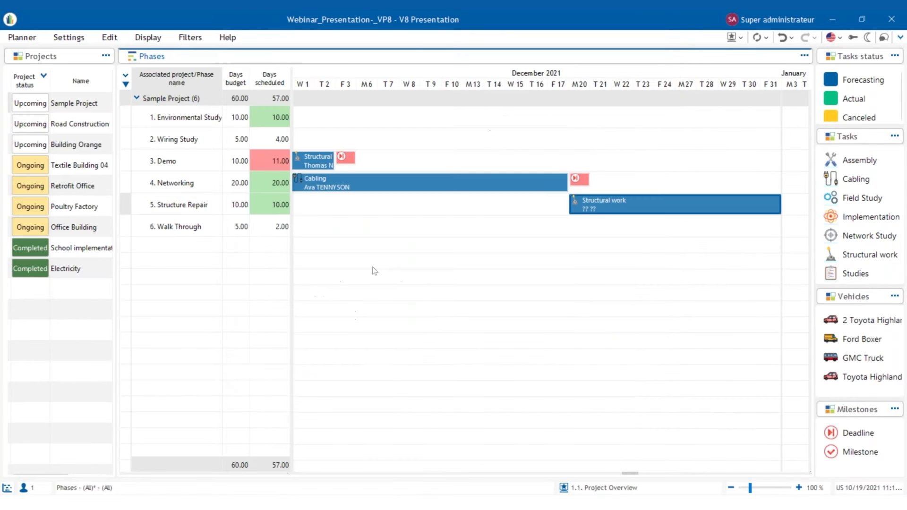
Delete the Walk Through phase's Cabling event in January 2022.
{"action": "left_click", "coordinate": [797, 469]}
{"action": "left_click", "coordinate": [797, 469]}
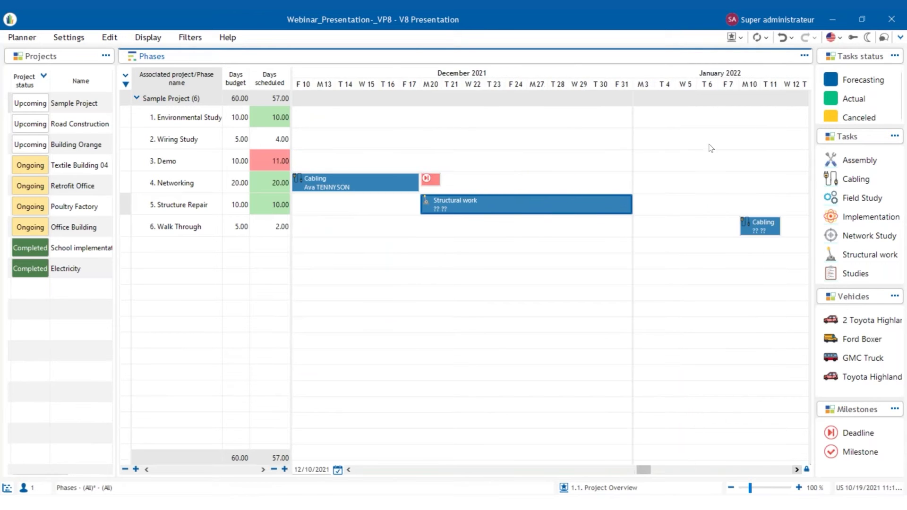
{"action": "right_click", "coordinate": [766, 233]}
{"action": "left_click", "coordinate": [793, 287]}
{"action": "left_click", "coordinate": [441, 295]}
Add a Studies event to the Walk Through phase starting January 3, 2022, with a duration of 5 days.
{"action": "left_click_drag", "start_coordinate": [840, 279], "coordinate": [643, 224]}
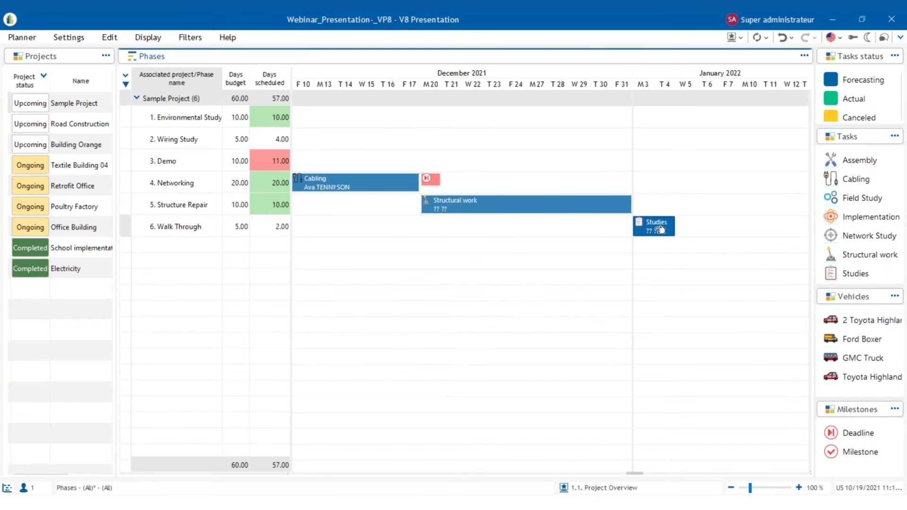
{"action": "double_click", "coordinate": [660, 230]}
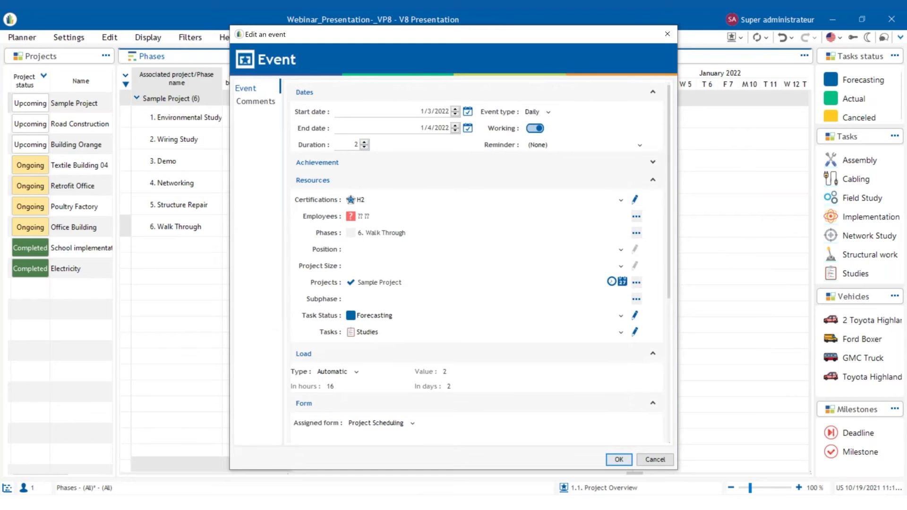
{"action": "left_click", "coordinate": [354, 145]}
{"action": "type", "text": "5"}
{"action": "key", "text": "Tab"}
{"action": "key", "text": "Return"}
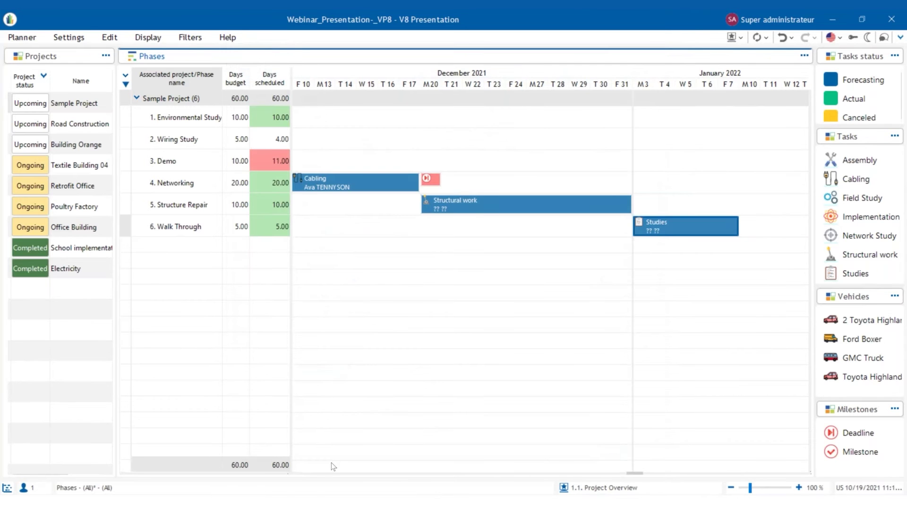
Assign the available engineer with the H3 certification to the Structure Repair phase's Structural work event.
{"action": "mouse_move", "coordinate": [226, 464]}
{"action": "mouse_move", "coordinate": [327, 465]}
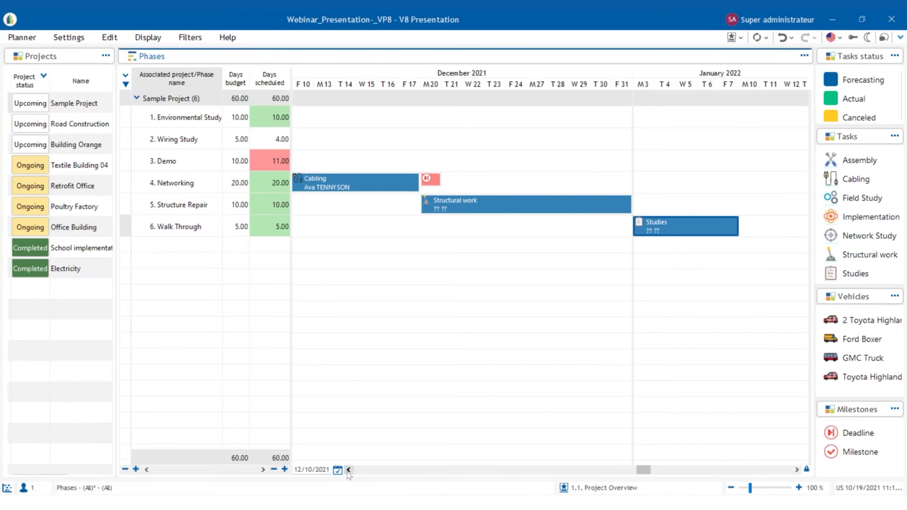
{"action": "left_click", "coordinate": [348, 469]}
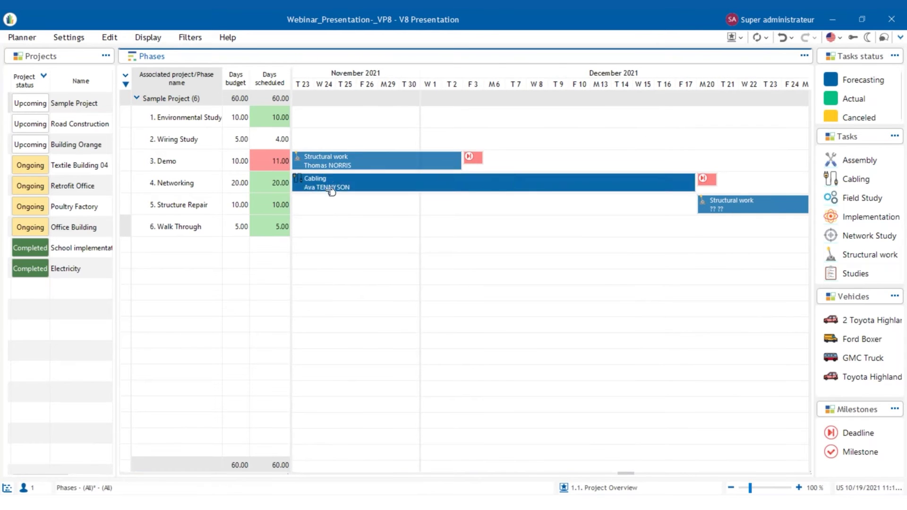
{"action": "mouse_move", "coordinate": [790, 473]}
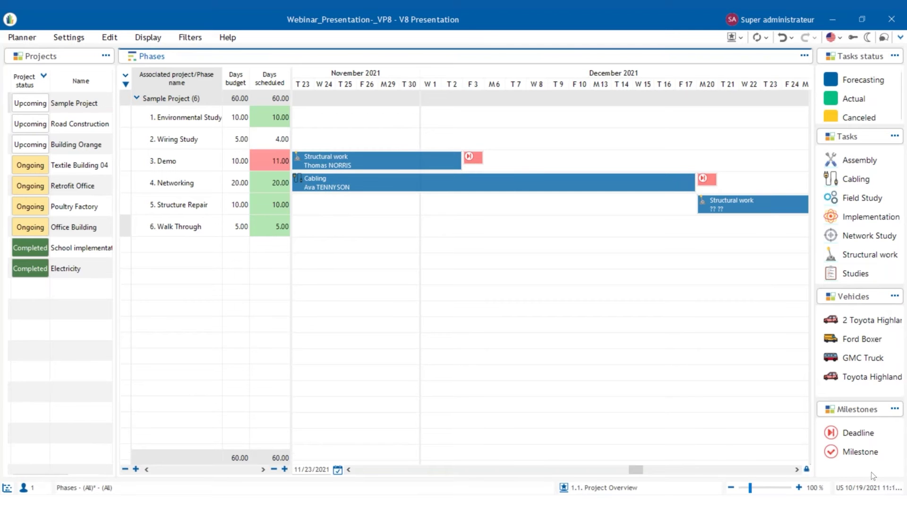
{"action": "left_click", "coordinate": [797, 469]}
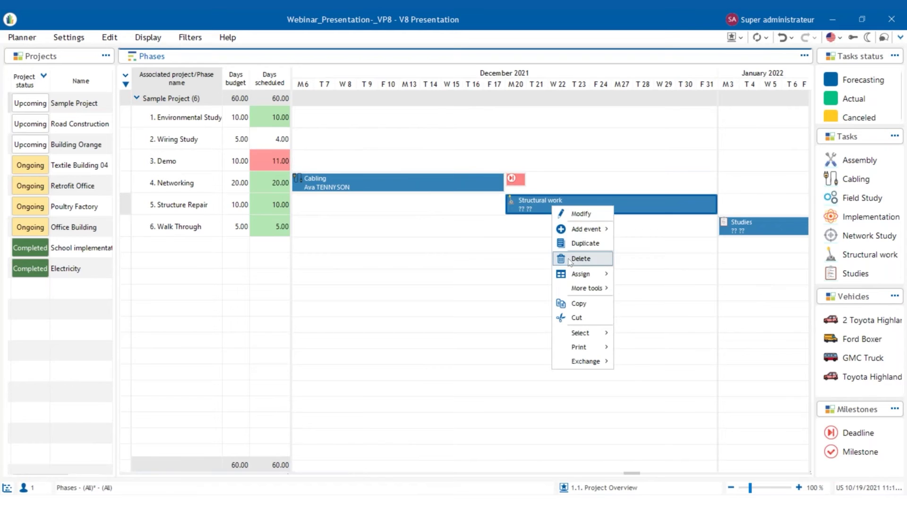
{"action": "mouse_move", "coordinate": [604, 277]}
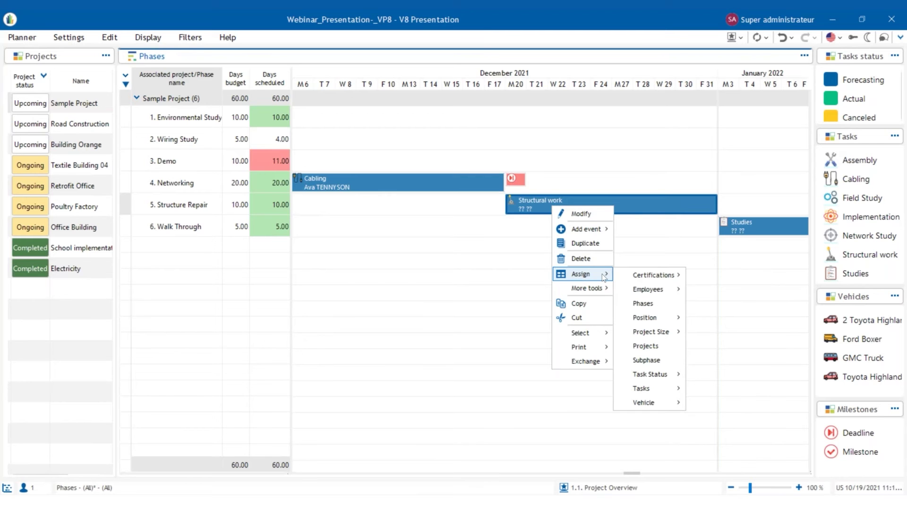
{"action": "mouse_move", "coordinate": [652, 291]}
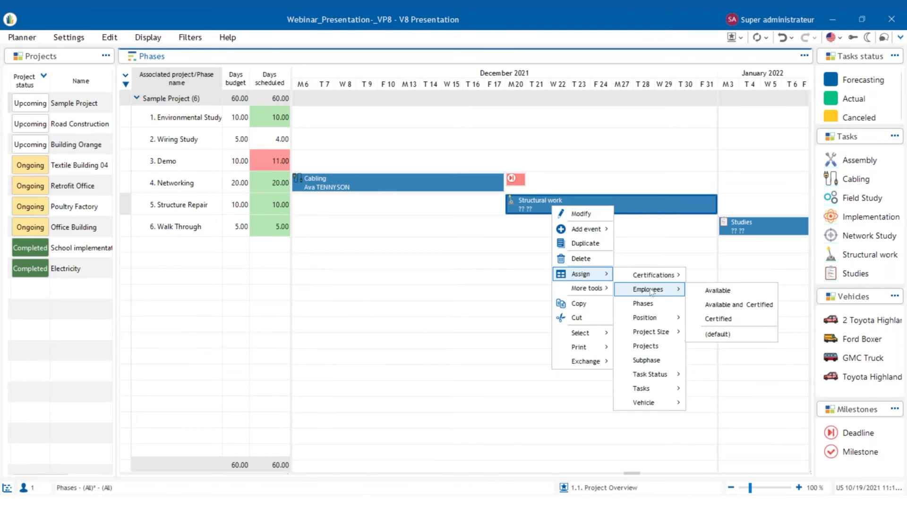
{"action": "left_click", "coordinate": [703, 292]}
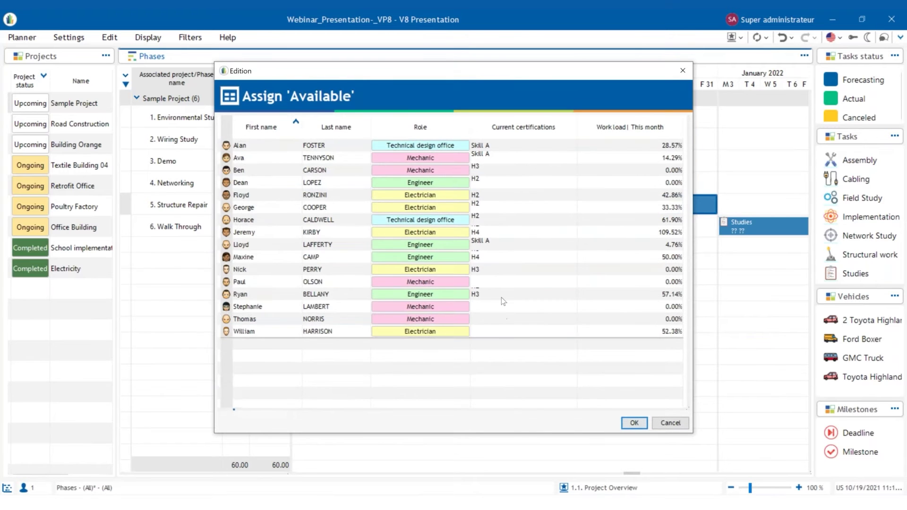
{"action": "left_click", "coordinate": [429, 296]}
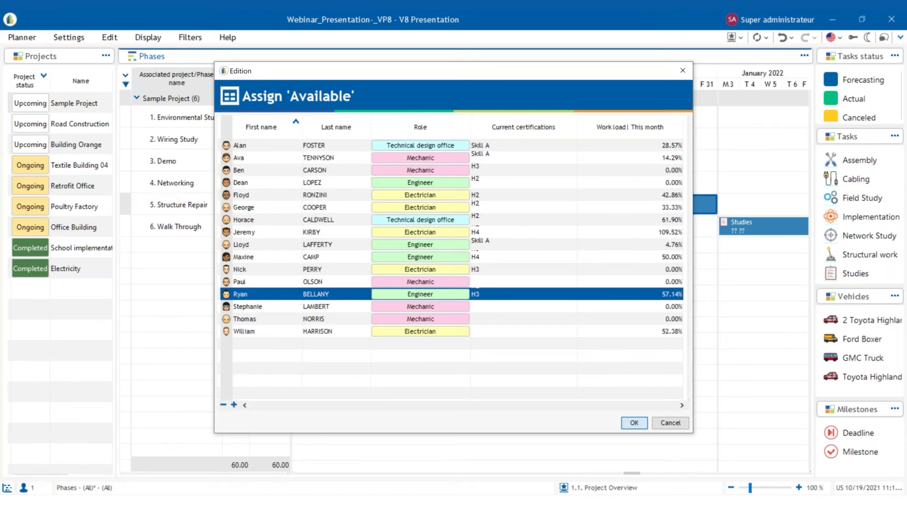
{"action": "key", "text": "Return"}
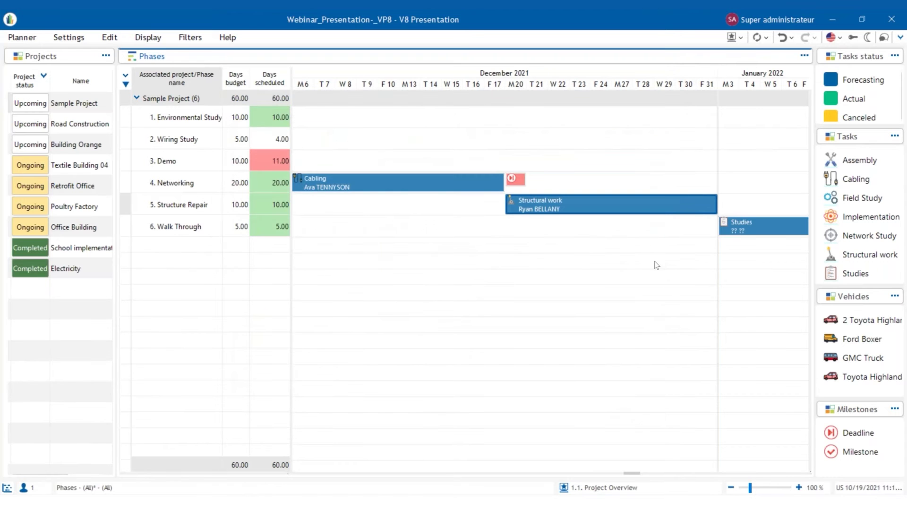
Assign the available mechanic with the H3 certification to the Walk Through phase's Studies event.
{"action": "right_click", "coordinate": [747, 240]}
{"action": "mouse_move", "coordinate": [775, 298]}
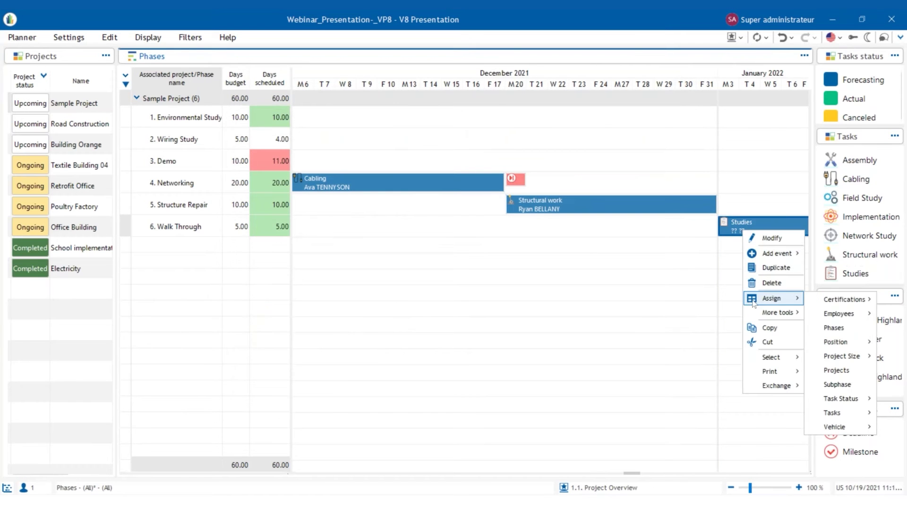
{"action": "mouse_move", "coordinate": [840, 317]}
{"action": "left_click", "coordinate": [770, 315]}
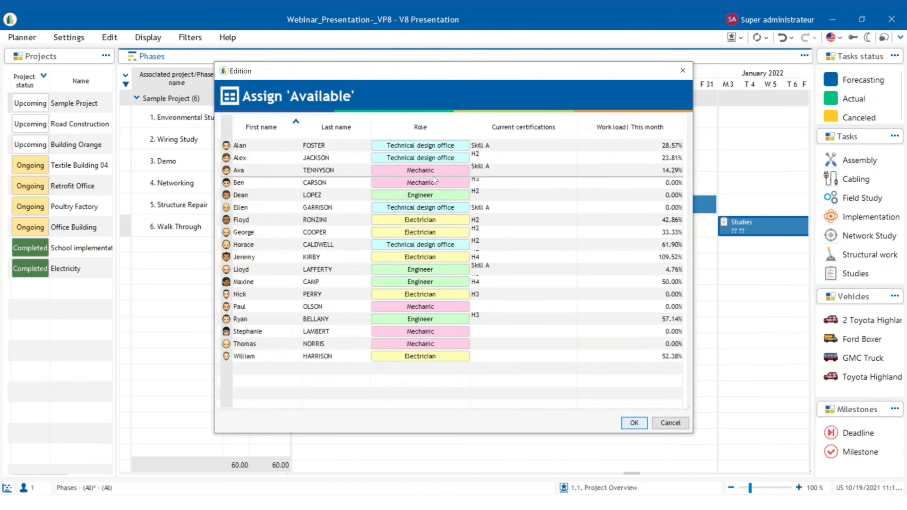
{"action": "left_click", "coordinate": [391, 182]}
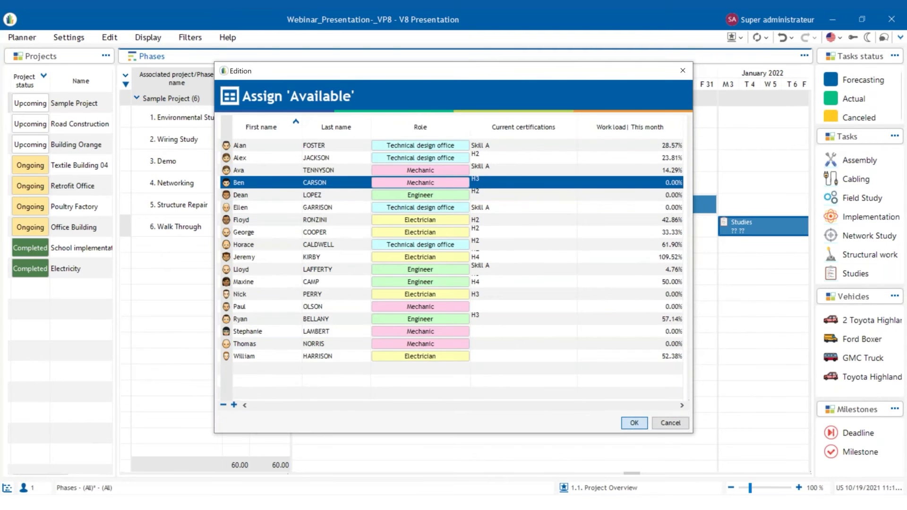
{"action": "left_click", "coordinate": [634, 423]}
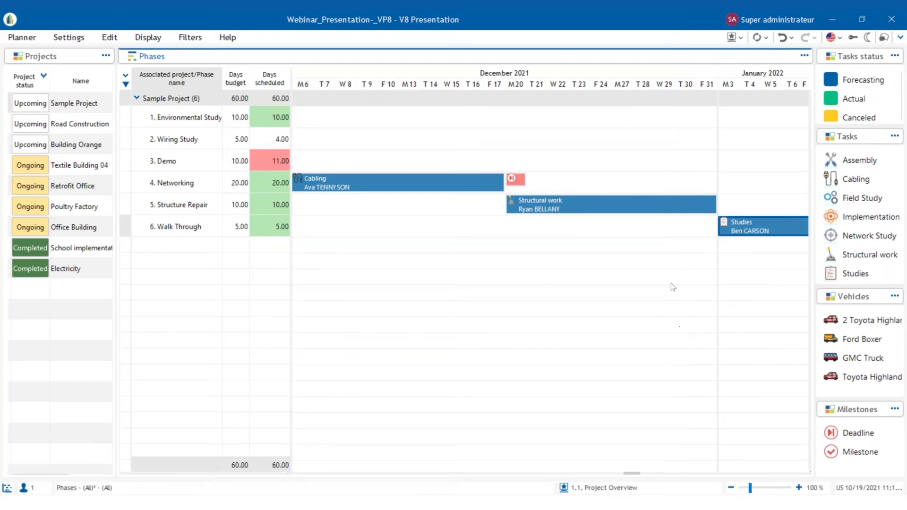
Assign the available Toyota Highlander vehicle to the Structure Repair phase's Structural work event.
{"action": "right_click", "coordinate": [562, 209]}
{"action": "mouse_move", "coordinate": [586, 349]}
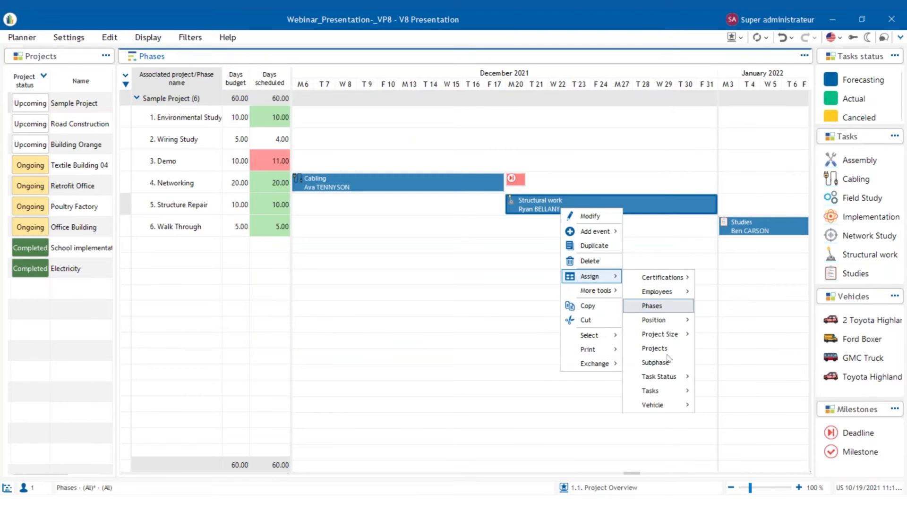
{"action": "mouse_move", "coordinate": [660, 412]}
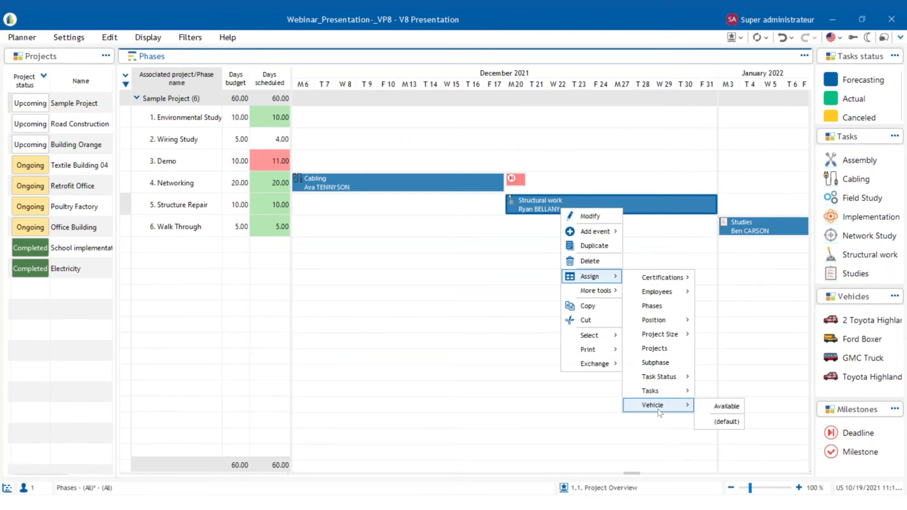
{"action": "left_click", "coordinate": [719, 407]}
{"action": "left_click", "coordinate": [271, 183]}
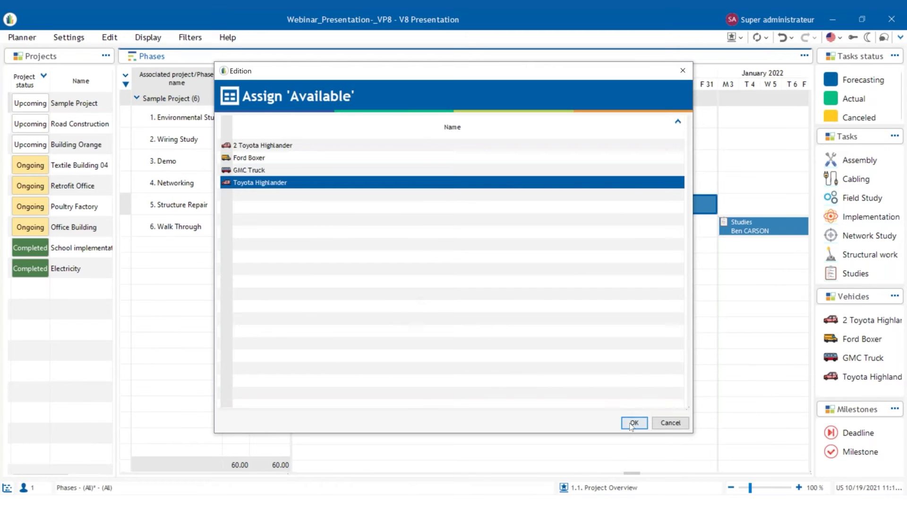
{"action": "key", "text": "Return"}
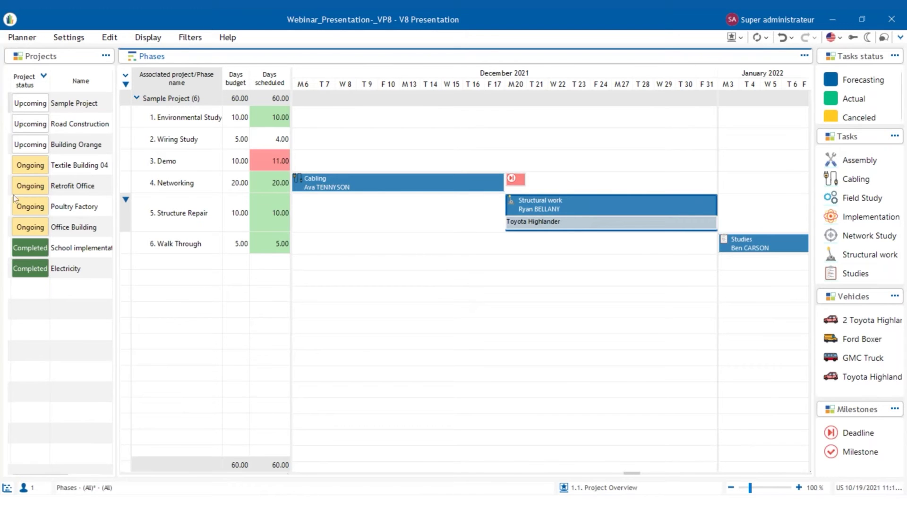
Check the linked events in Road Construction, and link Sample Project's Structural work event in Structure Repair to the Walk Through phase's Studies event.
{"action": "left_click", "coordinate": [79, 125]}
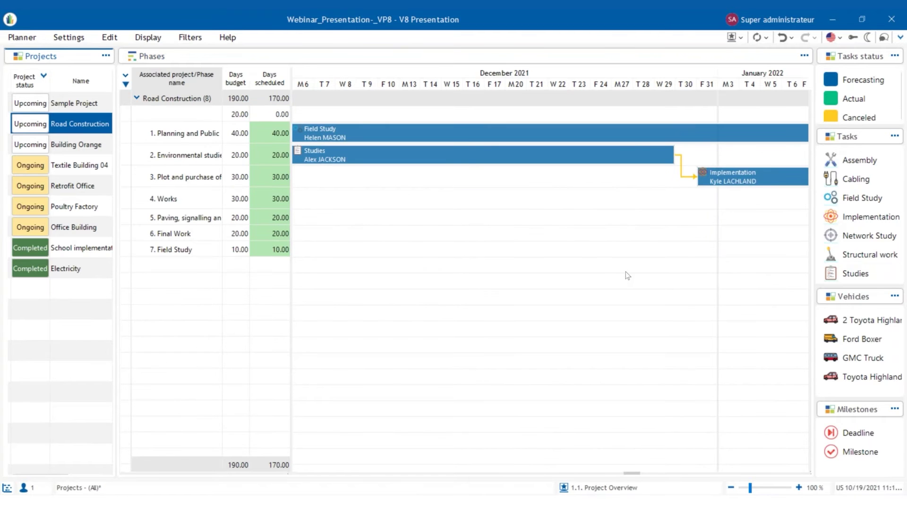
{"action": "left_click", "coordinate": [94, 103]}
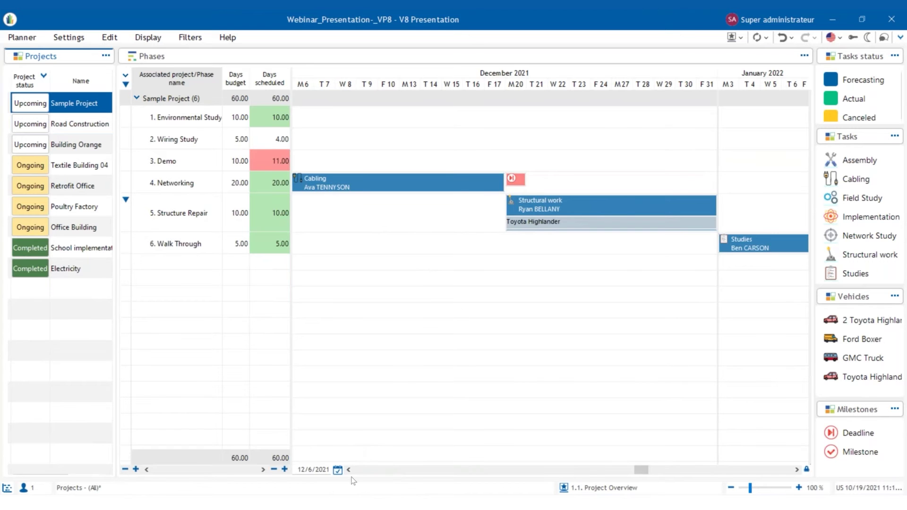
{"action": "left_click", "coordinate": [348, 470]}
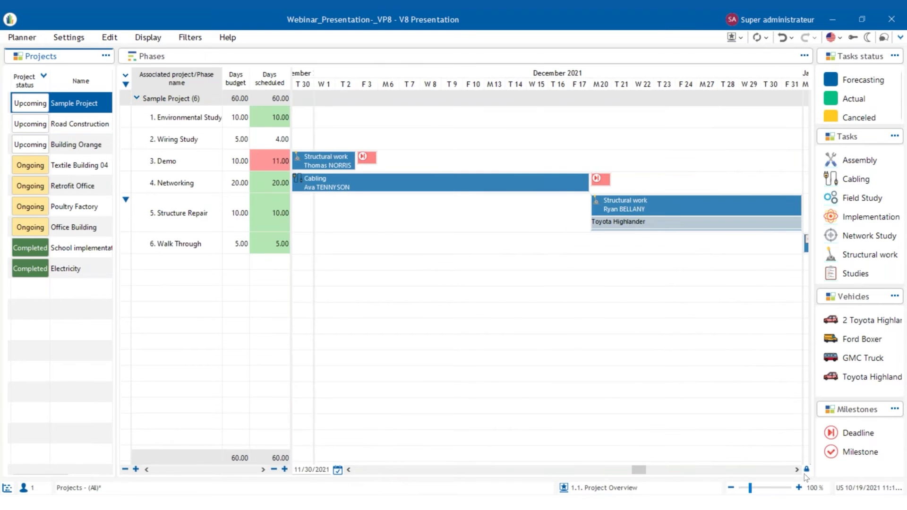
{"action": "left_click", "coordinate": [796, 470]}
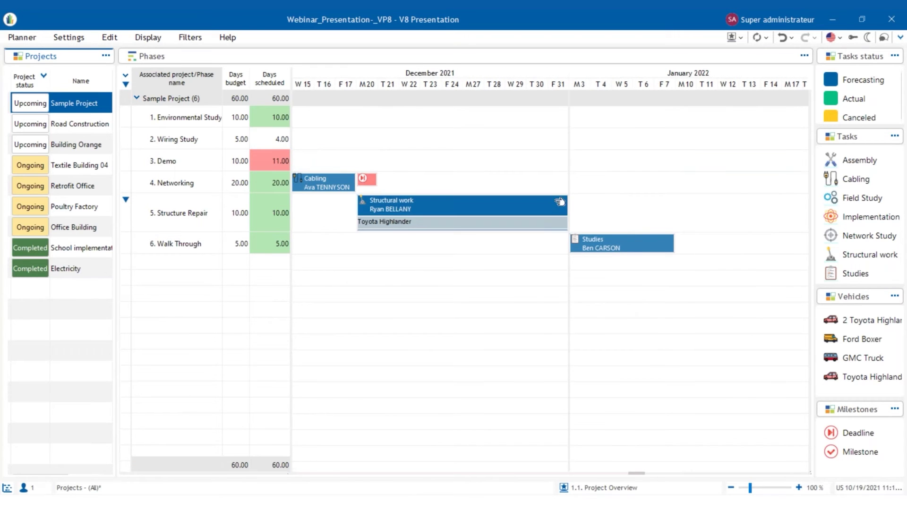
{"action": "left_click_drag", "start_coordinate": [561, 201], "coordinate": [573, 243]}
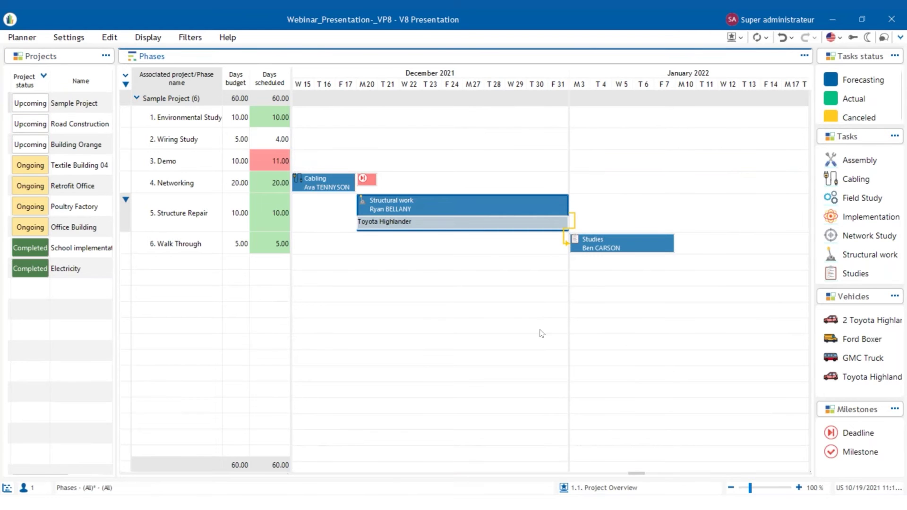
Add a Deadline to the Structure Repair phase on January 3, 2022, and a Milestone to the Walk Through phase on January 10, 2022.
{"action": "left_click", "coordinate": [835, 435]}
{"action": "left_click_drag", "start_coordinate": [834, 435], "coordinate": [579, 208]}
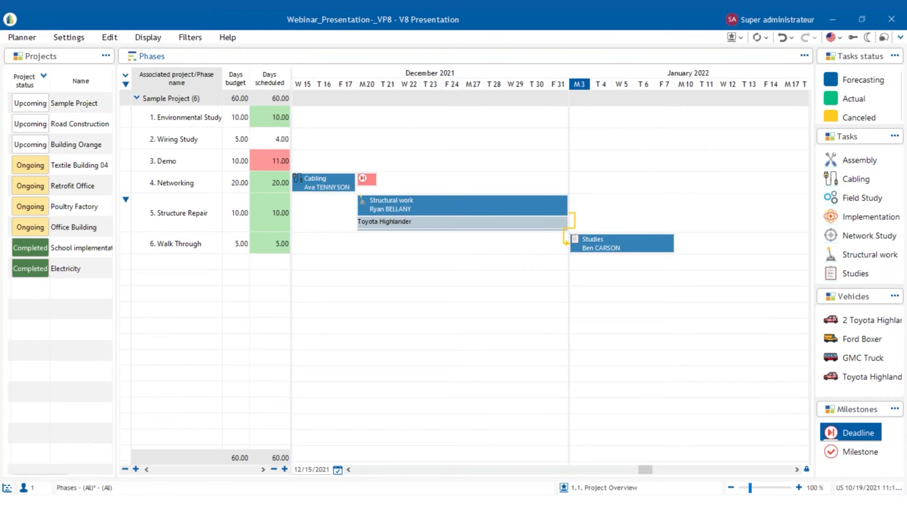
{"action": "left_click", "coordinate": [835, 453]}
{"action": "left_click_drag", "start_coordinate": [834, 452], "coordinate": [700, 242]}
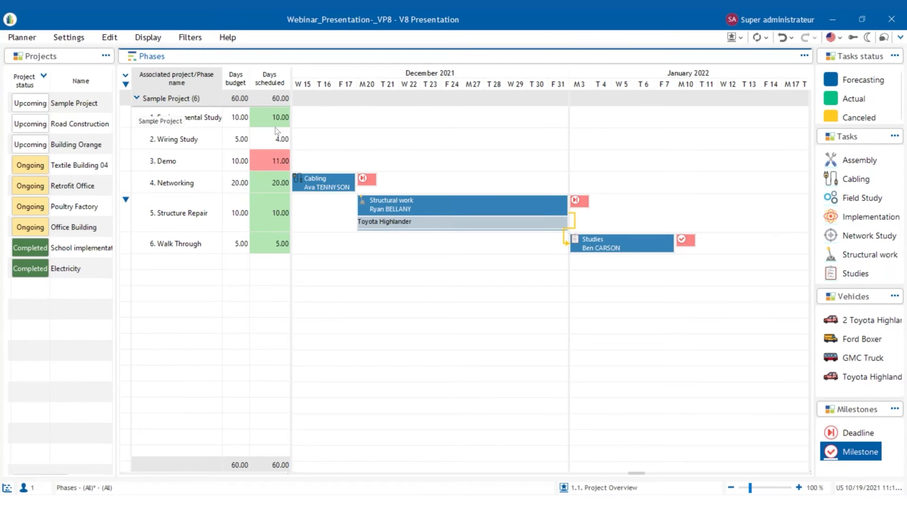
Open the 1.2. Project Planning view and examine all employees' scheduled events from mid-December 2021 into January 2022.
{"action": "left_click", "coordinate": [742, 38]}
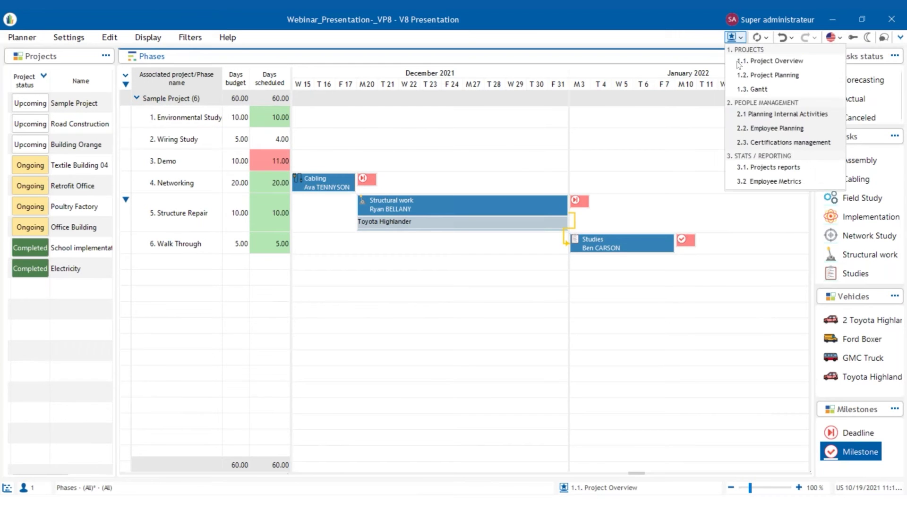
{"action": "left_click", "coordinate": [778, 75]}
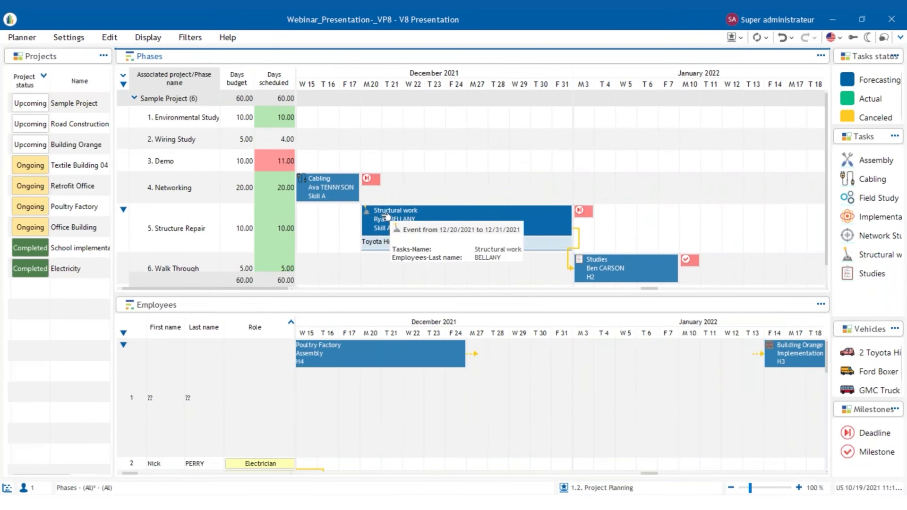
{"action": "scroll", "coordinate": [333, 423], "scroll_direction": "down", "scroll_amount": 5}
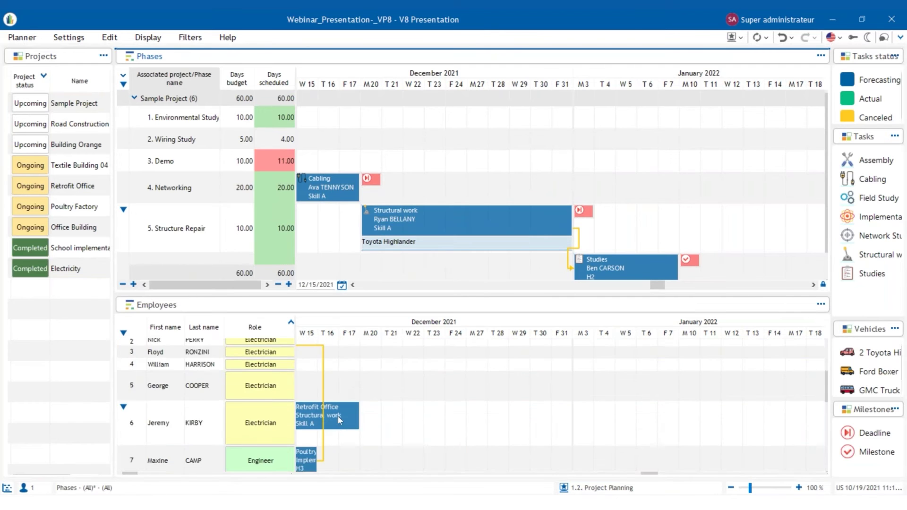
{"action": "scroll", "coordinate": [320, 417], "scroll_direction": "down", "scroll_amount": 2}
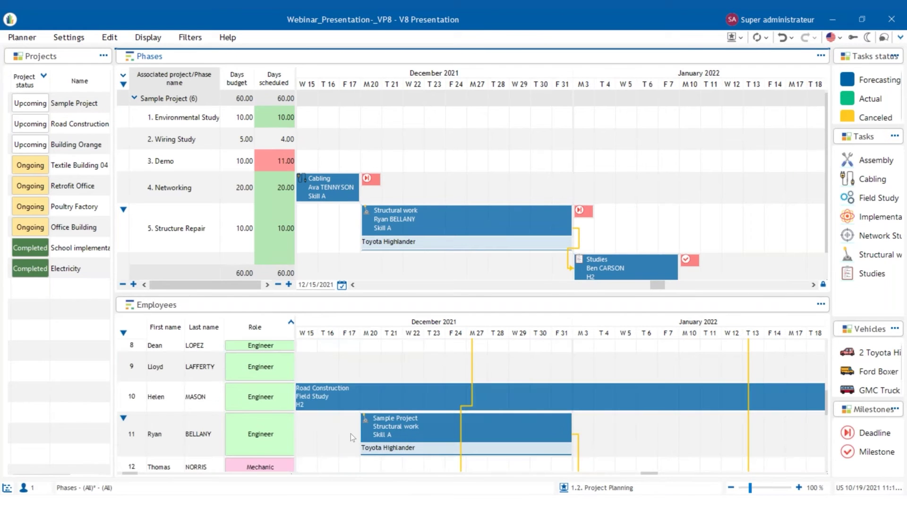
{"action": "scroll", "coordinate": [351, 433], "scroll_direction": "down", "scroll_amount": 1}
{"action": "scroll", "coordinate": [351, 438], "scroll_direction": "down", "scroll_amount": 3}
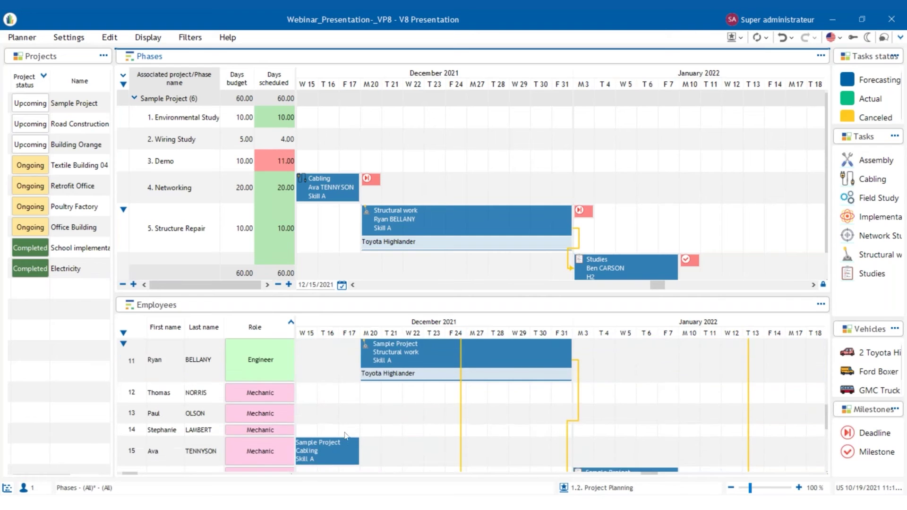
{"action": "scroll", "coordinate": [328, 428], "scroll_direction": "down", "scroll_amount": 3}
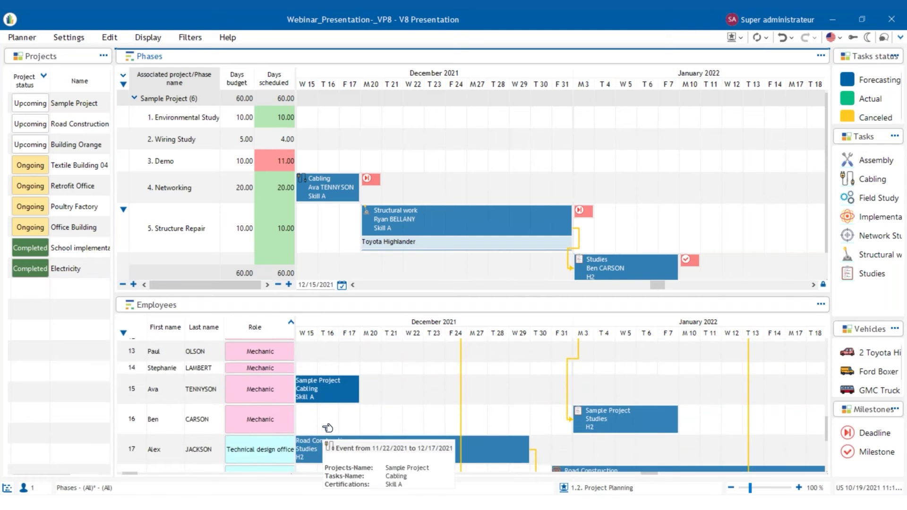
{"action": "scroll", "coordinate": [448, 386], "scroll_direction": "down", "scroll_amount": 3}
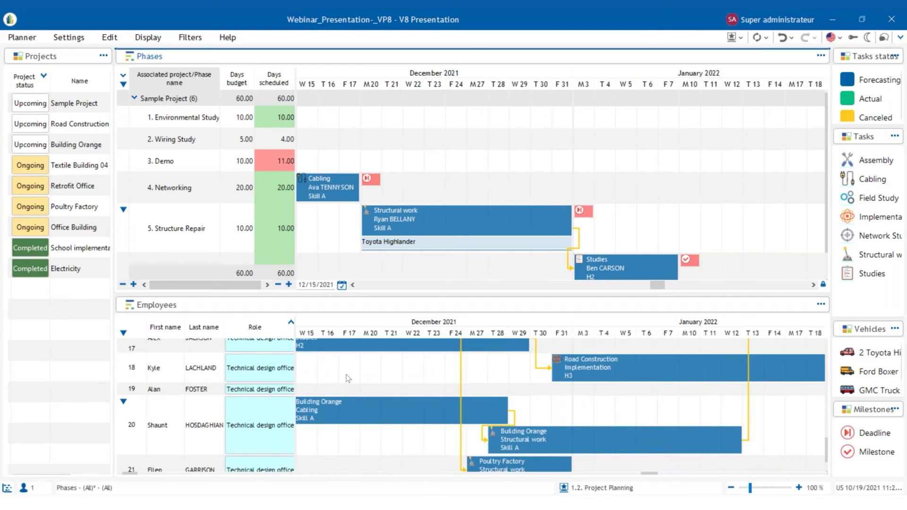
{"action": "scroll", "coordinate": [347, 378], "scroll_direction": "down", "scroll_amount": 1}
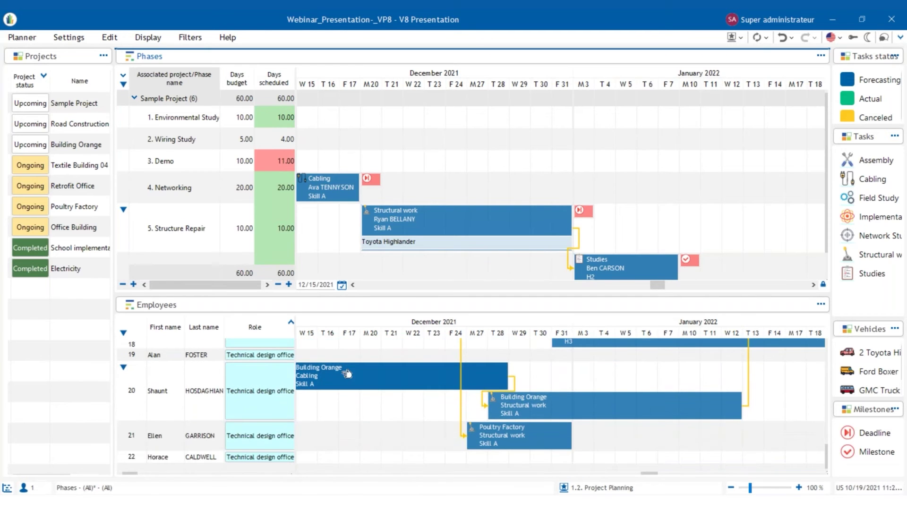
Open the 1.3. Gantt view and examine the Road Construction project's phases and tasks.
{"action": "scroll", "coordinate": [348, 374], "scroll_direction": "up", "scroll_amount": 6}
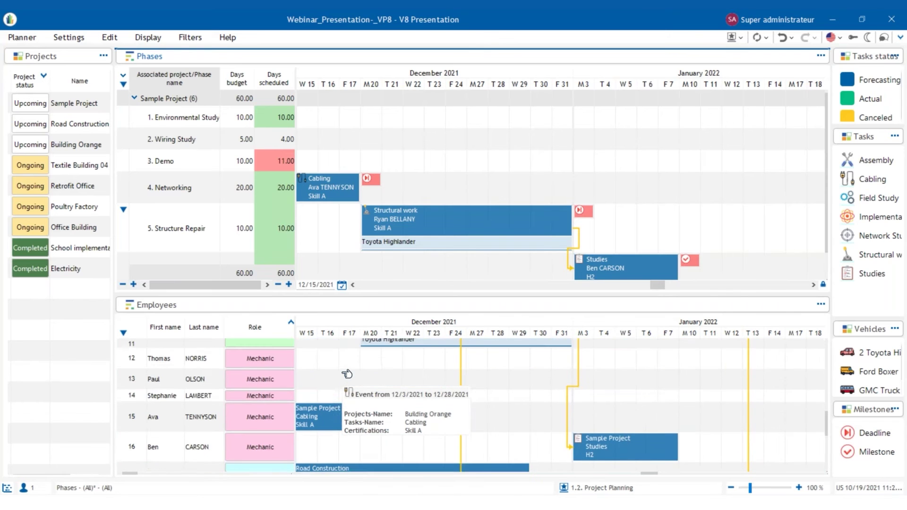
{"action": "scroll", "coordinate": [347, 375], "scroll_direction": "up", "scroll_amount": 1}
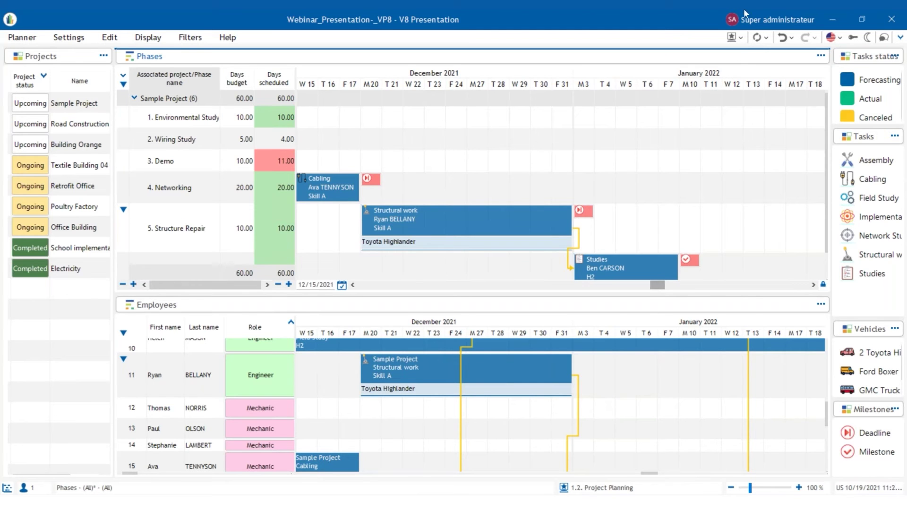
{"action": "left_click", "coordinate": [742, 38]}
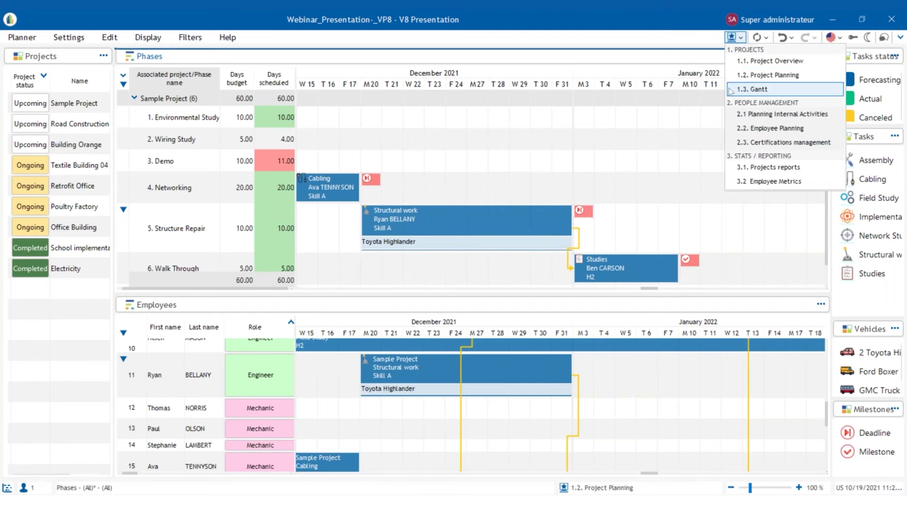
{"action": "left_click", "coordinate": [763, 95]}
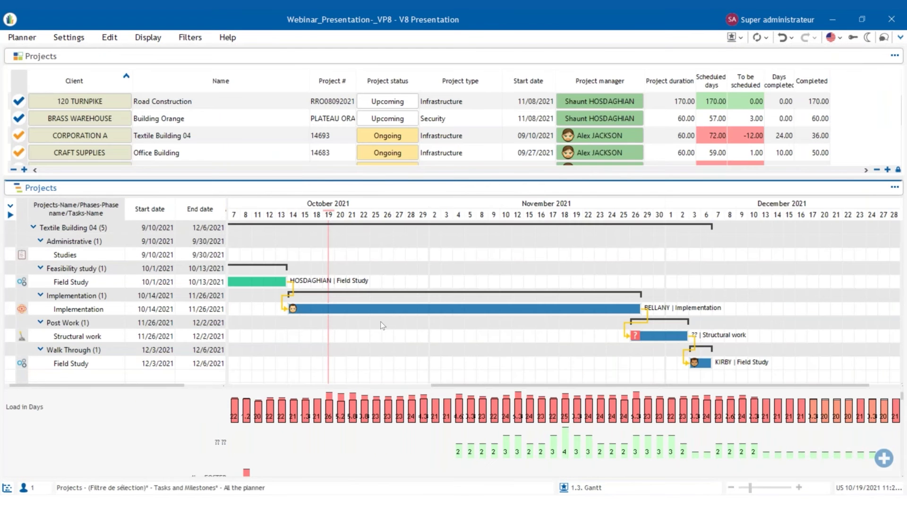
{"action": "left_click", "coordinate": [93, 103]}
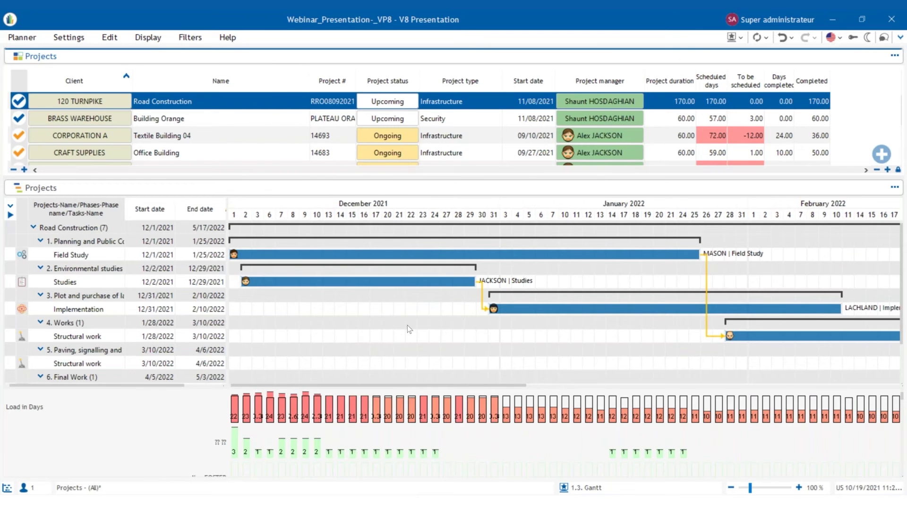
{"action": "scroll", "coordinate": [775, 363], "scroll_direction": "down", "scroll_amount": 2}
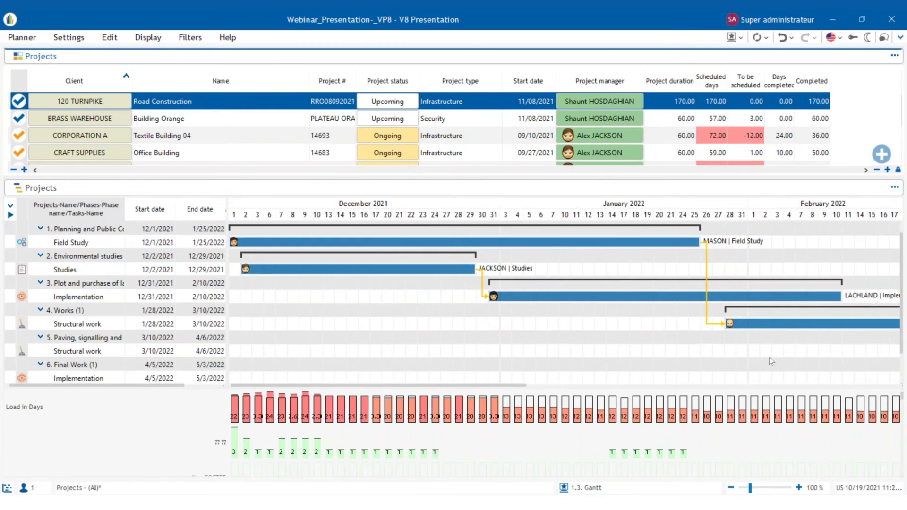
{"action": "scroll", "coordinate": [771, 365], "scroll_direction": "up", "scroll_amount": 2}
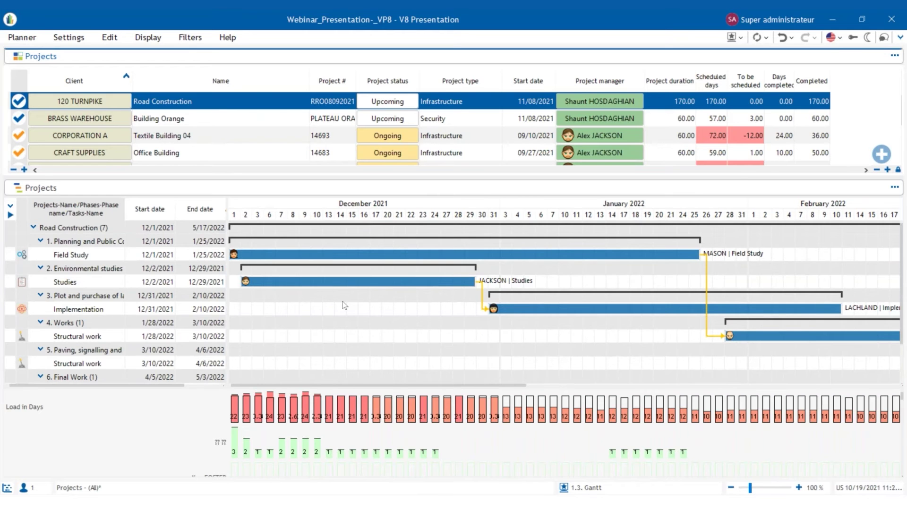
Show the critical path on Road Construction's Gantt chart and follow it through March 2022.
{"action": "right_click", "coordinate": [444, 218]}
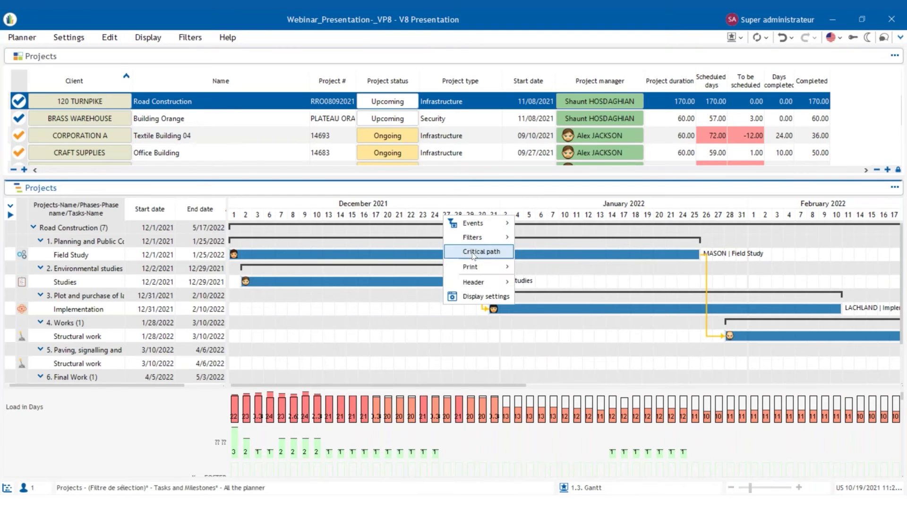
{"action": "left_click", "coordinate": [473, 254]}
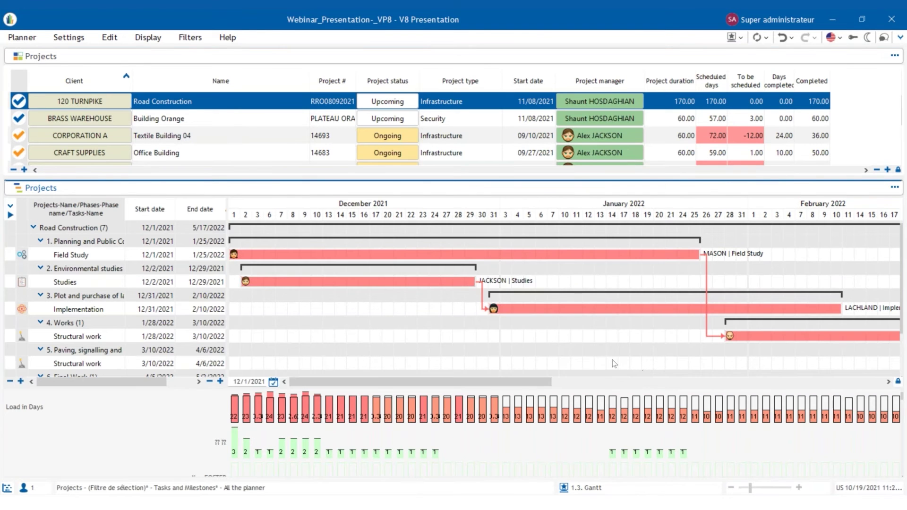
{"action": "left_click", "coordinate": [887, 382]}
{"action": "left_click_drag", "start_coordinate": [887, 383], "coordinate": [888, 382]}
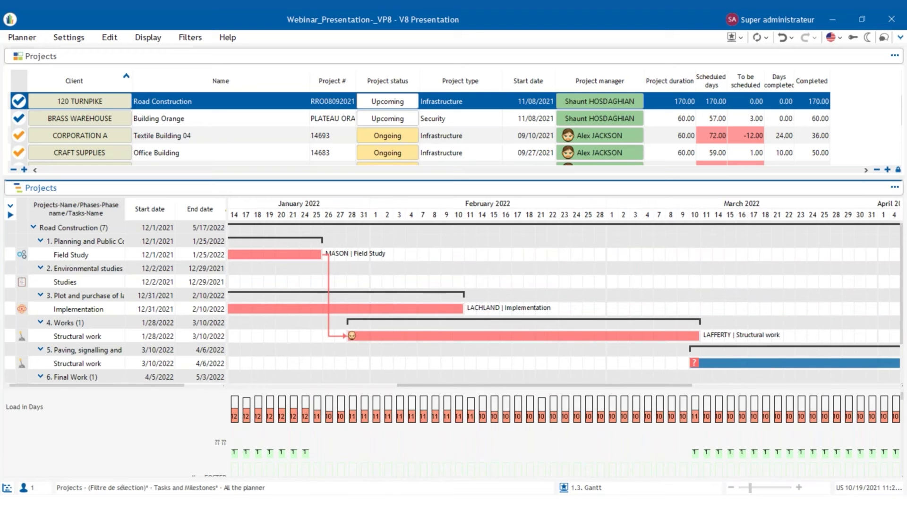
Turn off the critical path display and bring the Gantt timeline back to early January 2022.
{"action": "right_click", "coordinate": [427, 217]}
{"action": "left_click", "coordinate": [456, 251]}
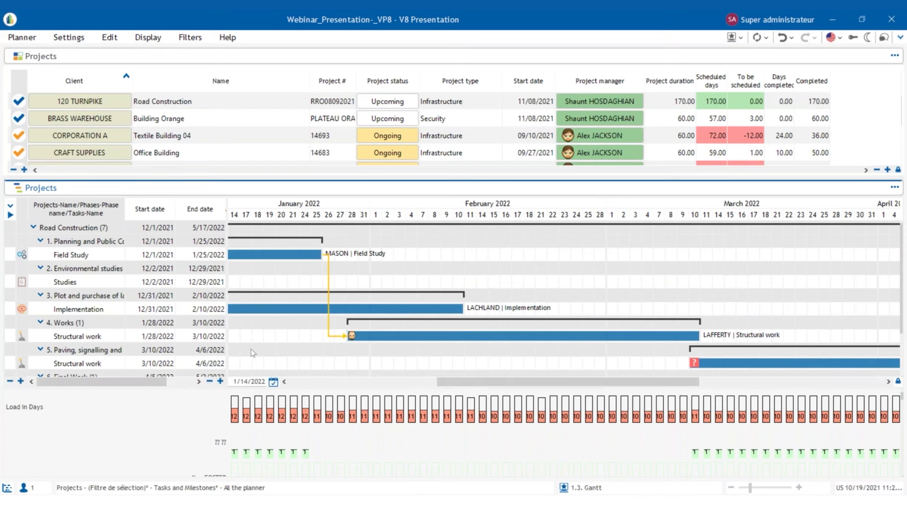
{"action": "left_click", "coordinate": [284, 381]}
{"action": "left_click", "coordinate": [284, 382]}
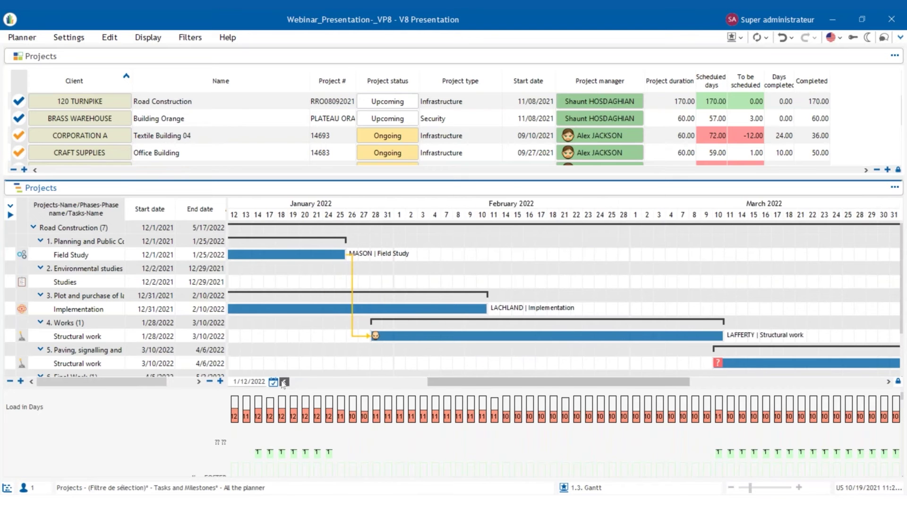
{"action": "left_click", "coordinate": [284, 381]}
{"action": "left_click", "coordinate": [284, 382]}
Look through the projects list and open the 2.1 Planning Internal Activities view.
{"action": "left_click", "coordinate": [735, 37]}
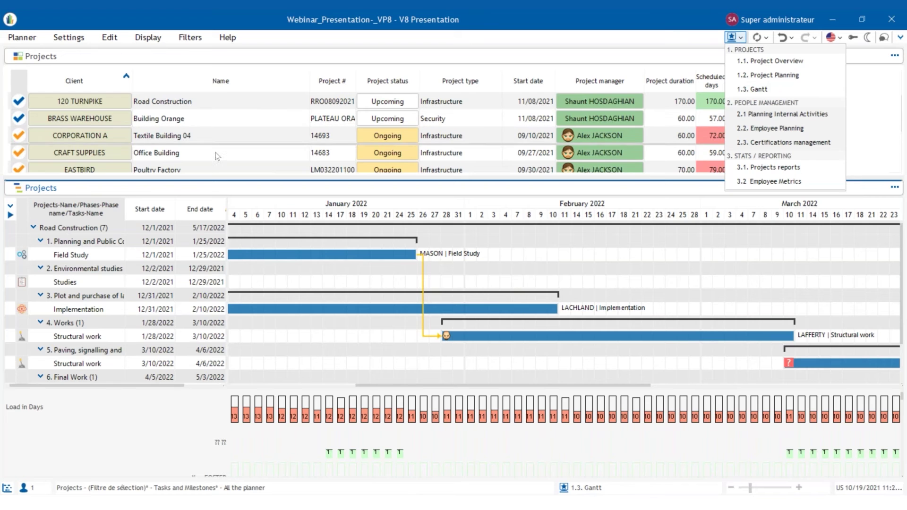
{"action": "scroll", "coordinate": [223, 140], "scroll_direction": "down", "scroll_amount": 1}
{"action": "scroll", "coordinate": [223, 140], "scroll_direction": "up", "scroll_amount": 1}
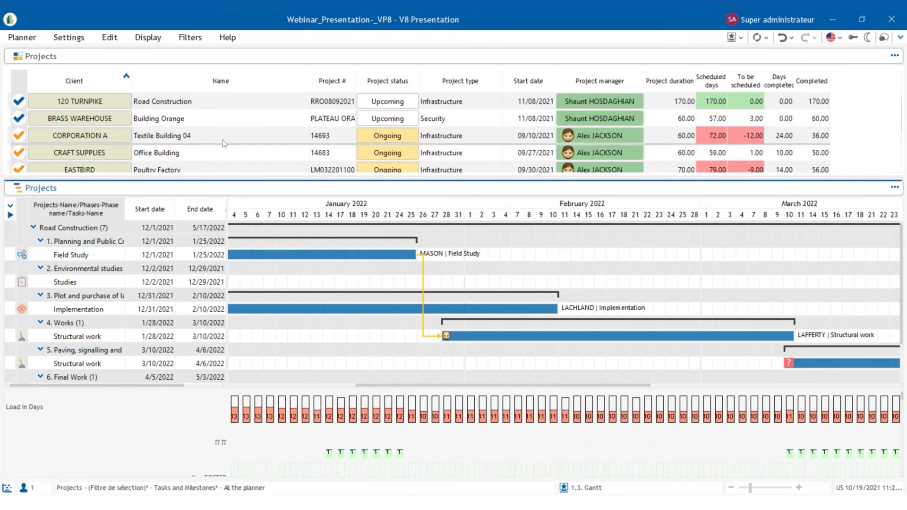
{"action": "scroll", "coordinate": [224, 144], "scroll_direction": "down", "scroll_amount": 1}
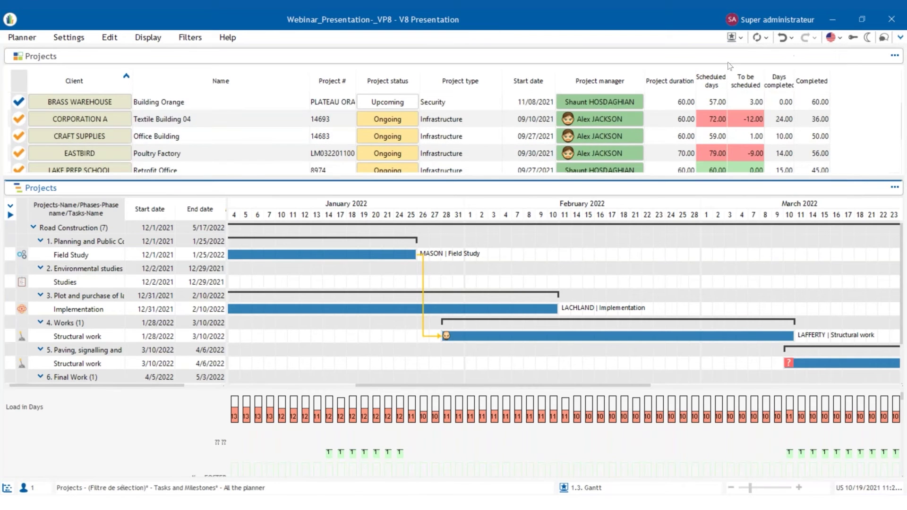
{"action": "left_click", "coordinate": [741, 38]}
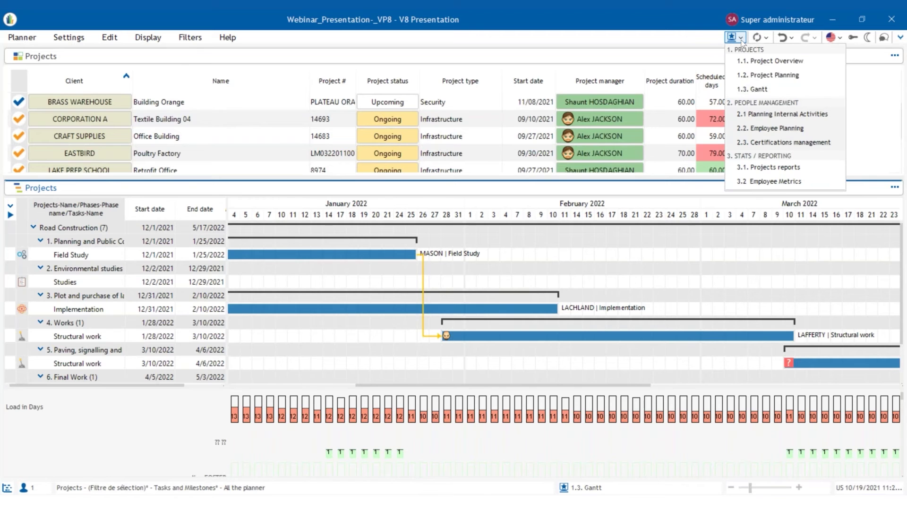
{"action": "left_click", "coordinate": [787, 116]}
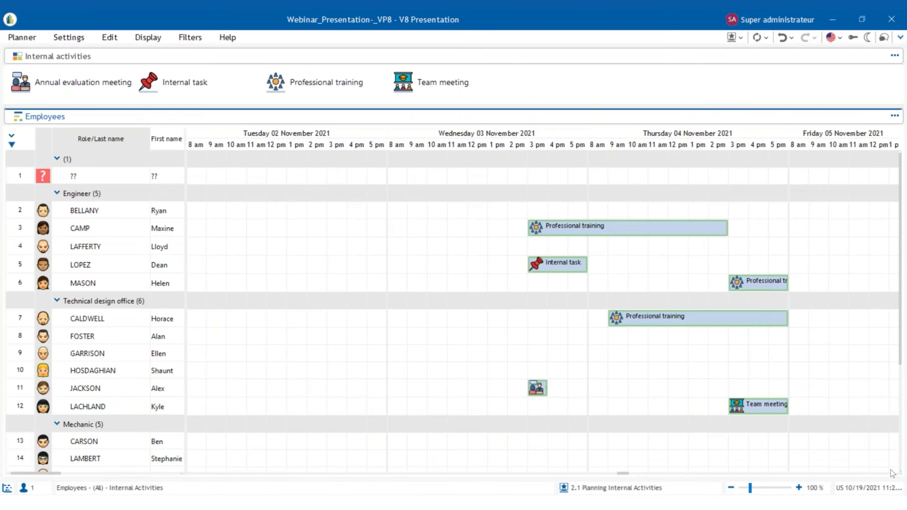
Examine the internal activities scheduled for all employees from late October to November 9, 2021.
{"action": "scroll", "coordinate": [893, 473], "scroll_direction": "right", "scroll_amount": 4}
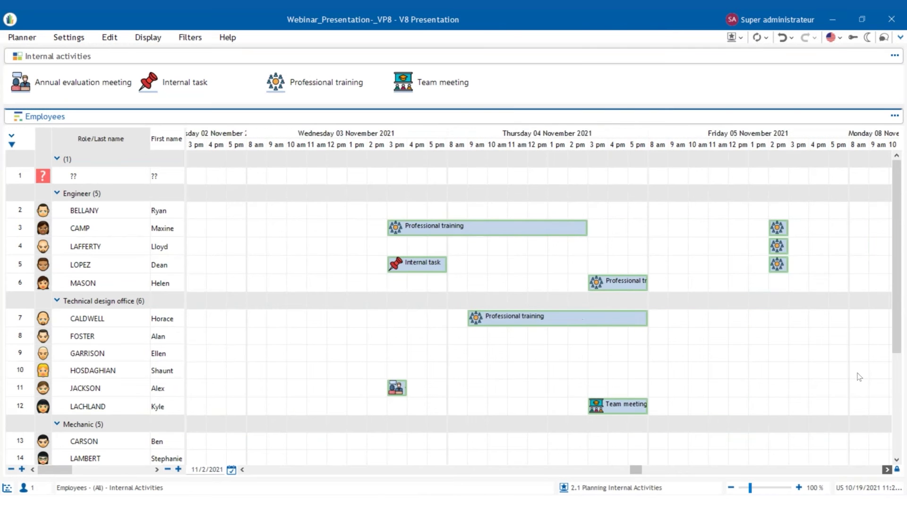
{"action": "left_click", "coordinate": [735, 36]}
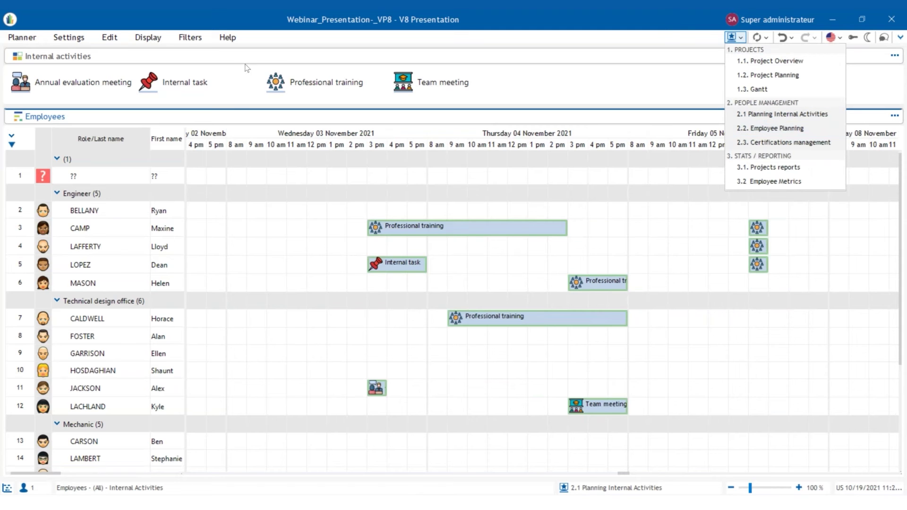
{"action": "left_click", "coordinate": [291, 254]}
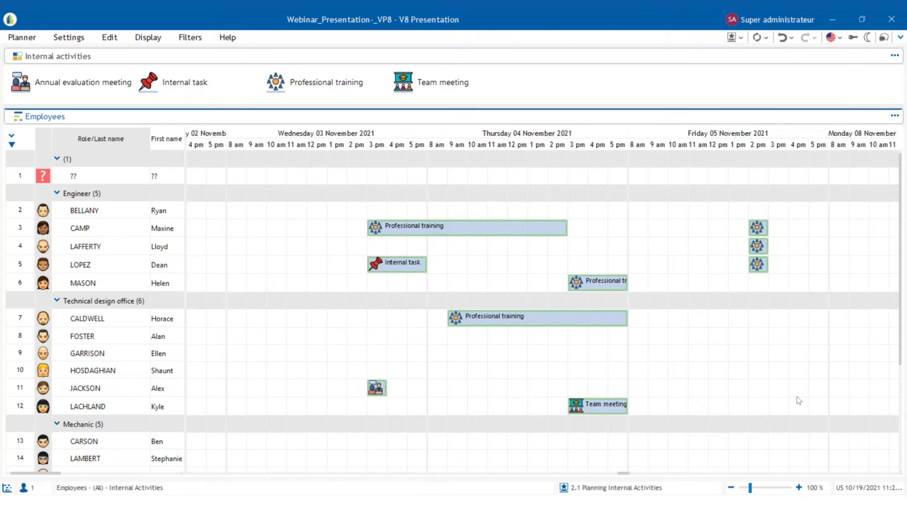
{"action": "scroll", "coordinate": [418, 401], "scroll_direction": "down", "scroll_amount": 1}
{"action": "scroll", "coordinate": [432, 407], "scroll_direction": "up", "scroll_amount": 1}
{"action": "left_click", "coordinate": [887, 469]}
{"action": "left_click", "coordinate": [887, 469]}
{"action": "left_click", "coordinate": [887, 469]}
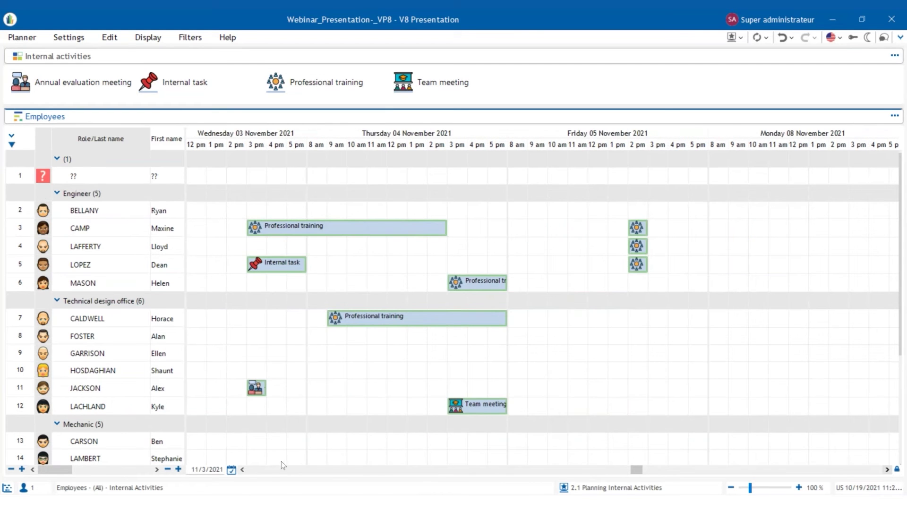
{"action": "left_click", "coordinate": [243, 470]}
{"action": "left_click", "coordinate": [242, 470]}
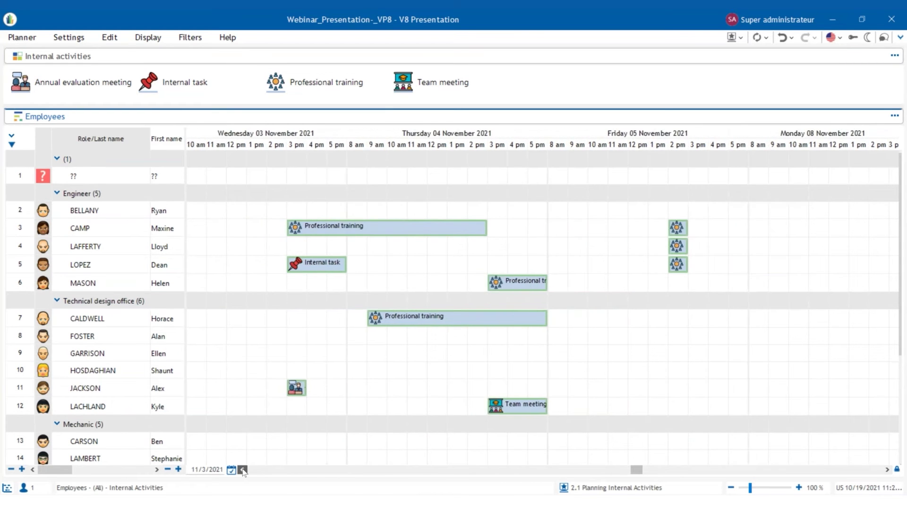
{"action": "left_click", "coordinate": [242, 470]}
{"action": "left_click", "coordinate": [242, 470]}
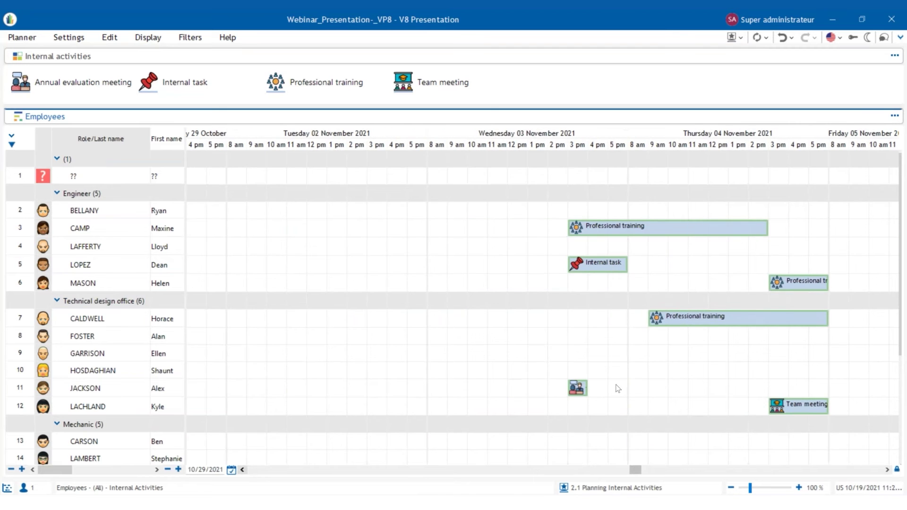
{"action": "left_click", "coordinate": [887, 469]}
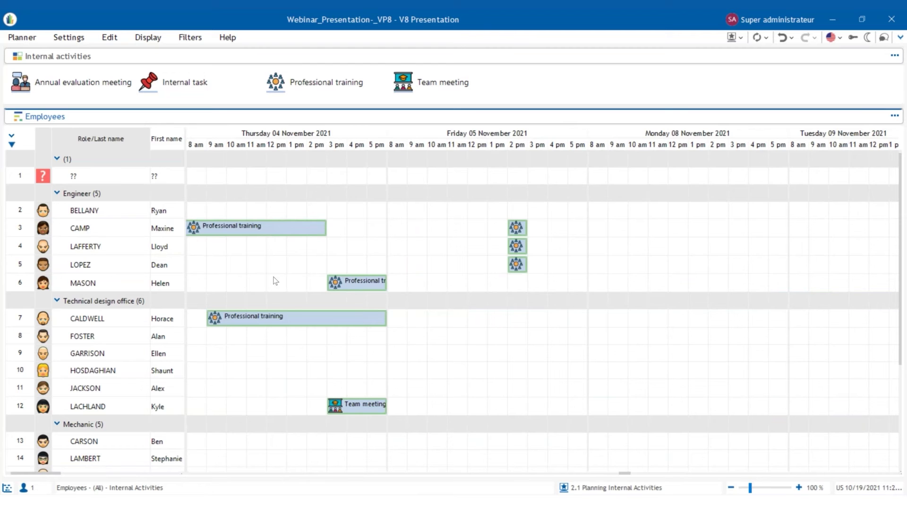
{"action": "scroll", "coordinate": [275, 281], "scroll_direction": "down", "scroll_amount": 3}
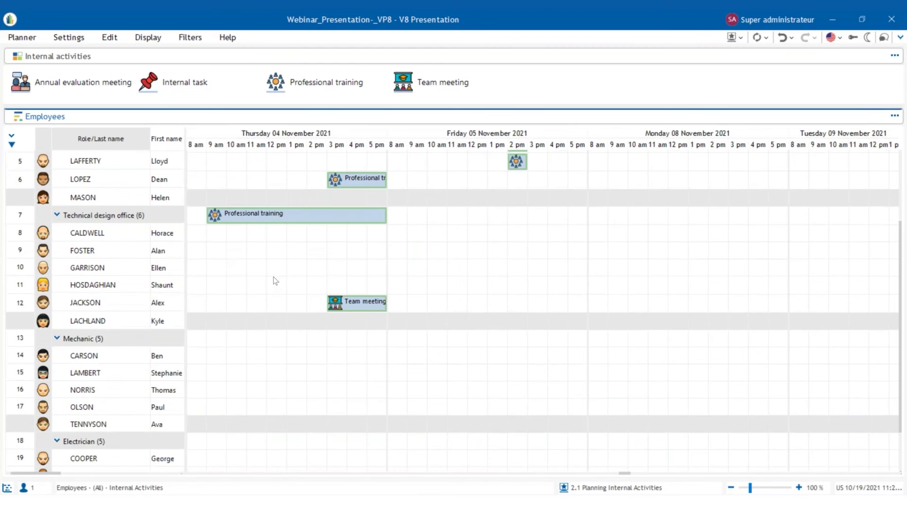
{"action": "scroll", "coordinate": [276, 281], "scroll_direction": "up", "scroll_amount": 3}
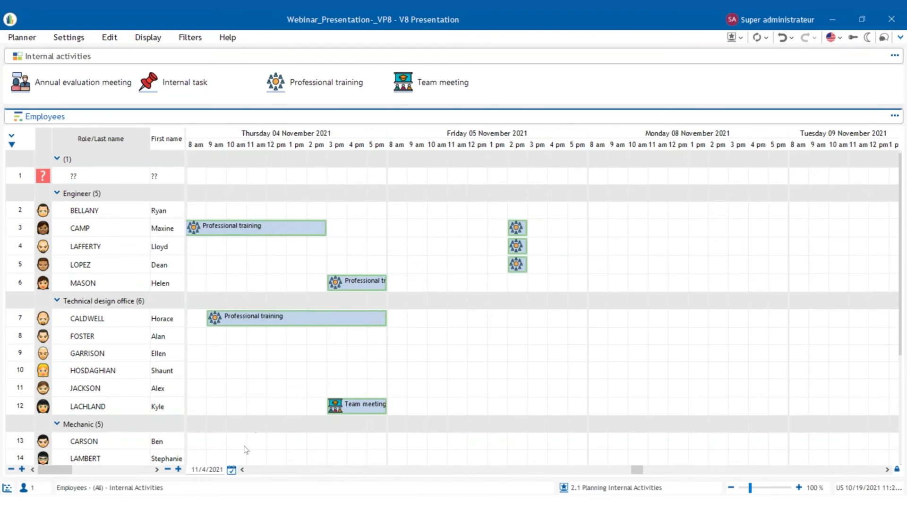
Add a Professional training activity at 11 am on November 3, 2021 for the Technical design office employee in row 9.
{"action": "left_click", "coordinate": [242, 471]}
{"action": "left_click", "coordinate": [242, 470]}
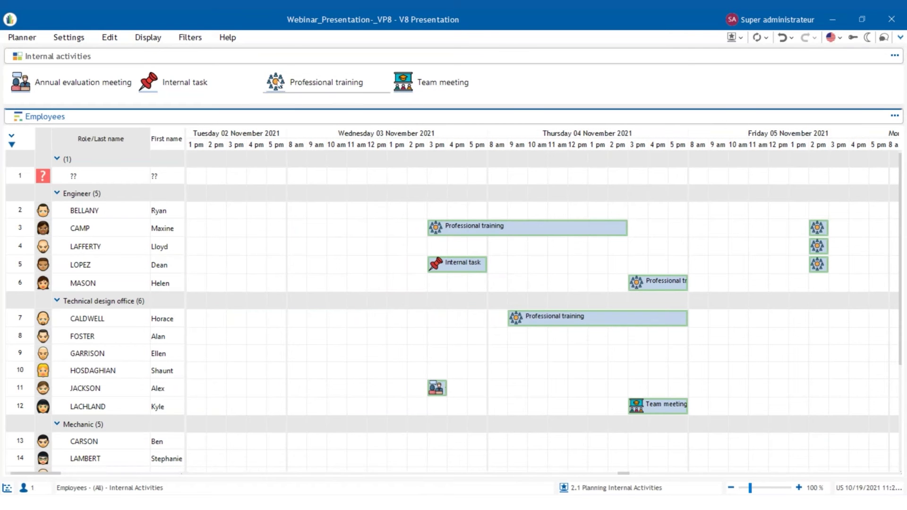
{"action": "left_click", "coordinate": [280, 83]}
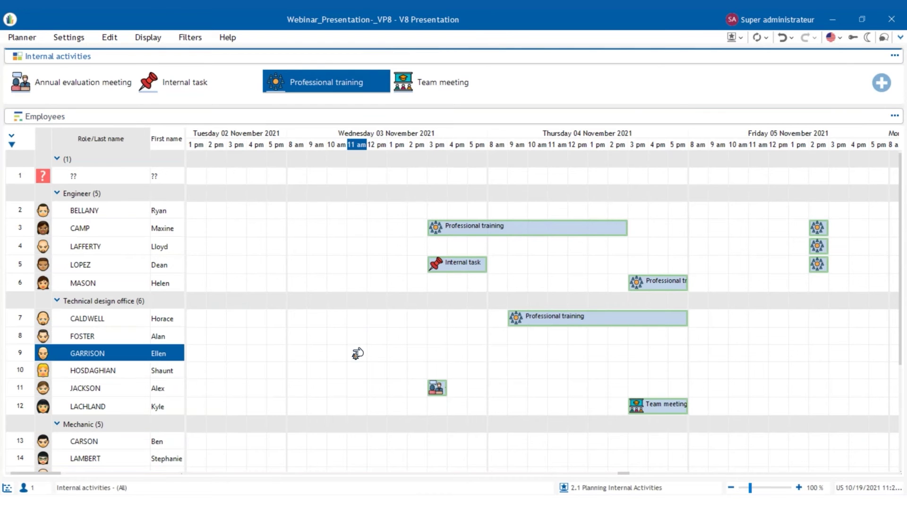
{"action": "left_click", "coordinate": [357, 353]}
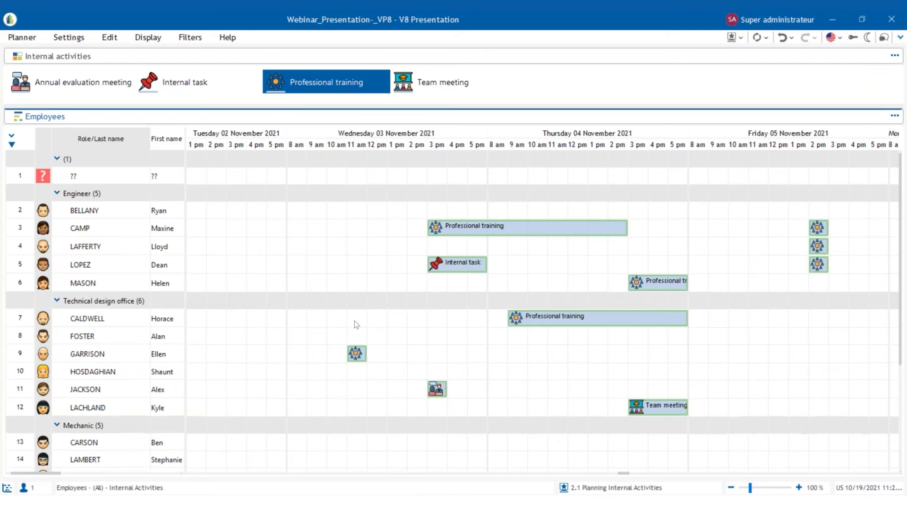
Set the new Professional training event's duration to 4 hours and add the note "Safety Training".
{"action": "left_click", "coordinate": [365, 355]}
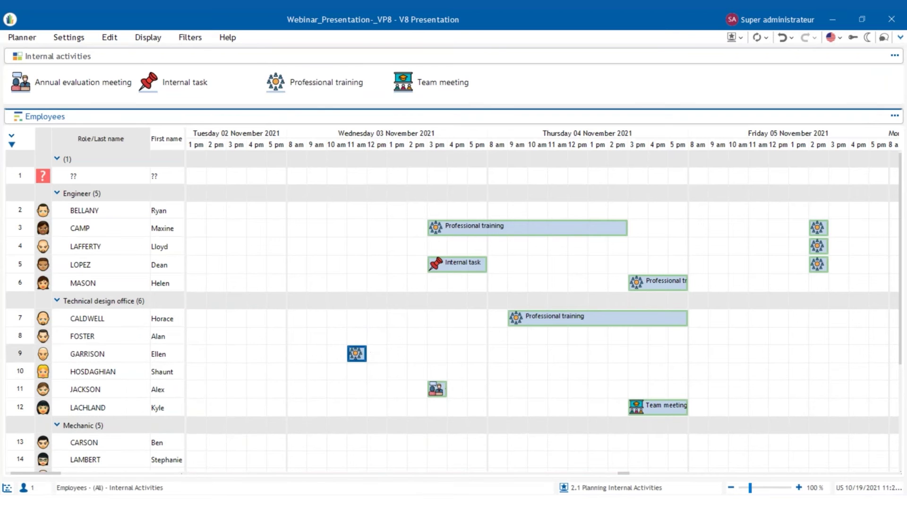
{"action": "double_click", "coordinate": [365, 355]}
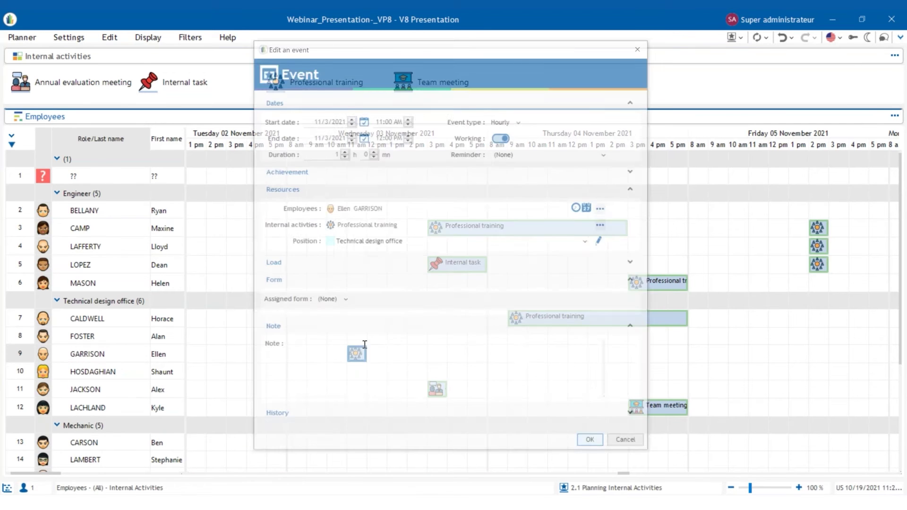
{"action": "left_click_drag", "start_coordinate": [333, 156], "coordinate": [340, 156]}
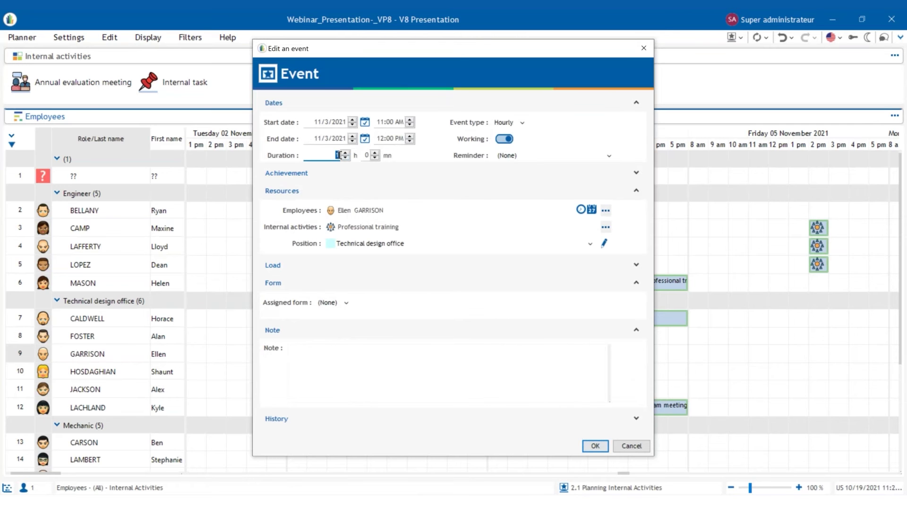
{"action": "type", "text": "4"}
{"action": "left_click", "coordinate": [332, 351]}
{"action": "type", "text": "Sa"}
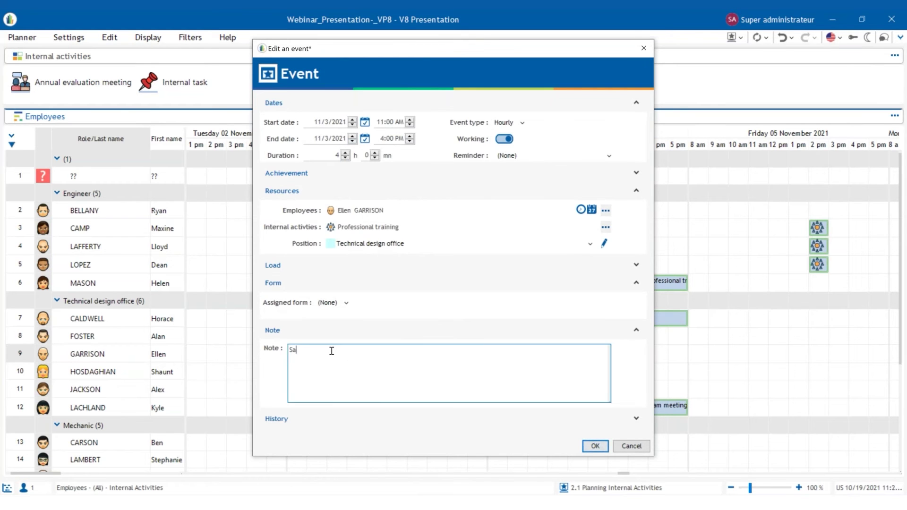
{"action": "type", "text": "fety Training"}
{"action": "left_click", "coordinate": [595, 446]}
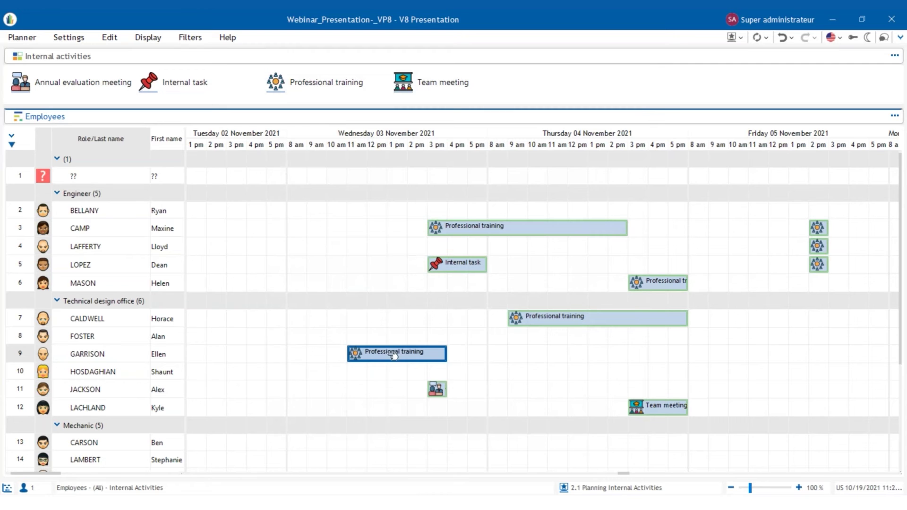
Look through the timeline header's scale and scroll options in the internal activities schedule without changing them.
{"action": "right_click", "coordinate": [472, 146]}
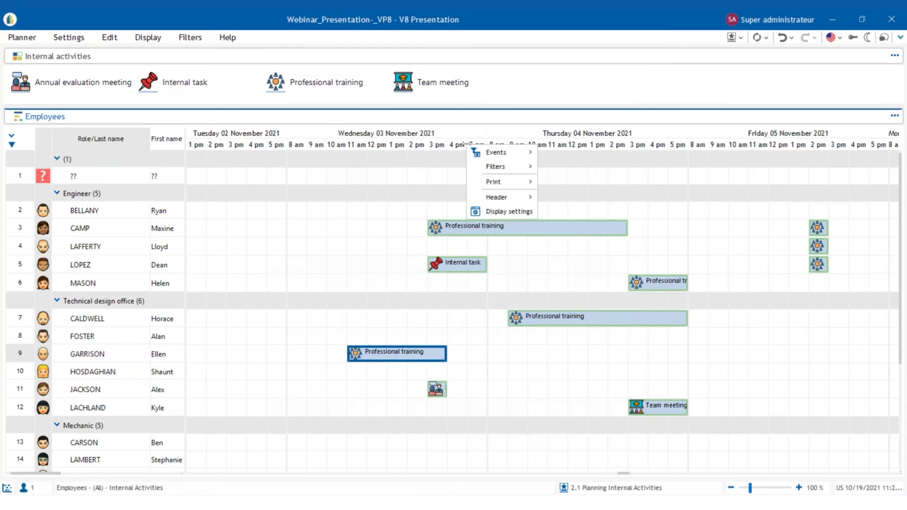
{"action": "mouse_move", "coordinate": [489, 200]}
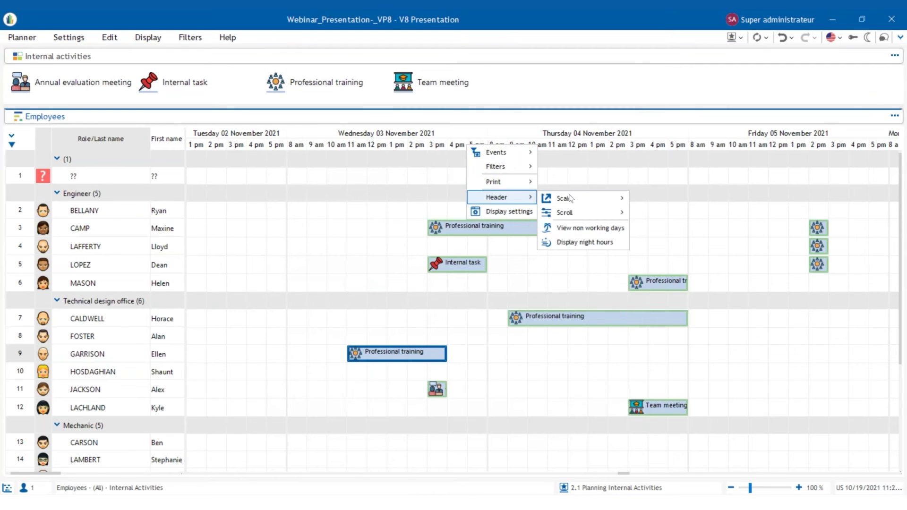
{"action": "mouse_move", "coordinate": [581, 199]}
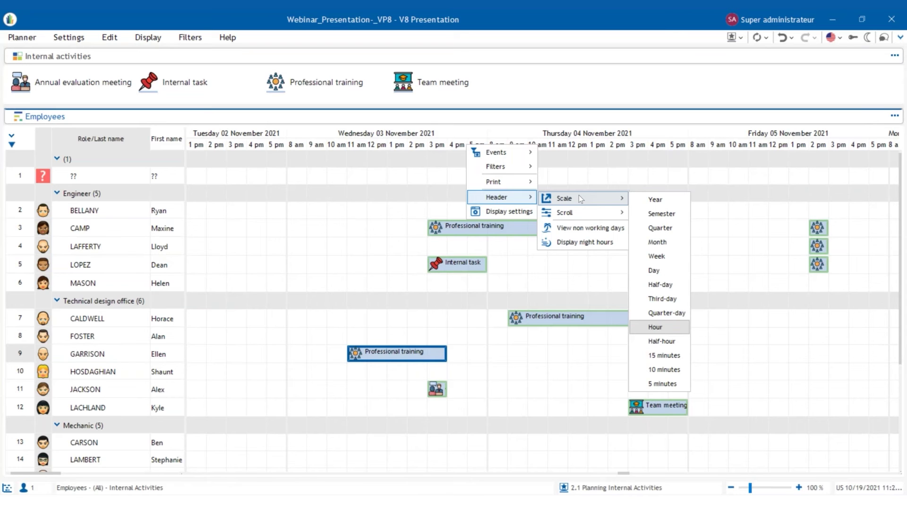
{"action": "mouse_move", "coordinate": [567, 212]}
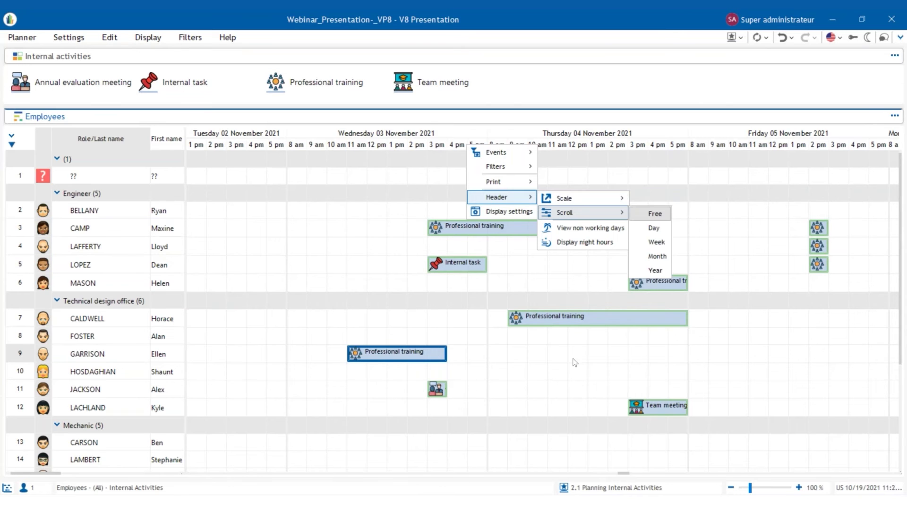
{"action": "left_click", "coordinate": [628, 159]}
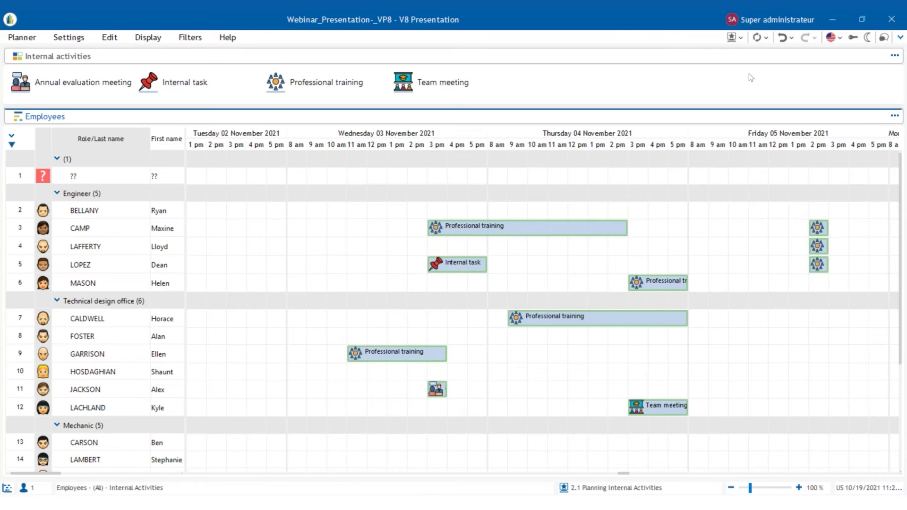
Open the 2.2 Employee Planning view and examine the November 2021 task assignments for all employee roles.
{"action": "left_click", "coordinate": [742, 39]}
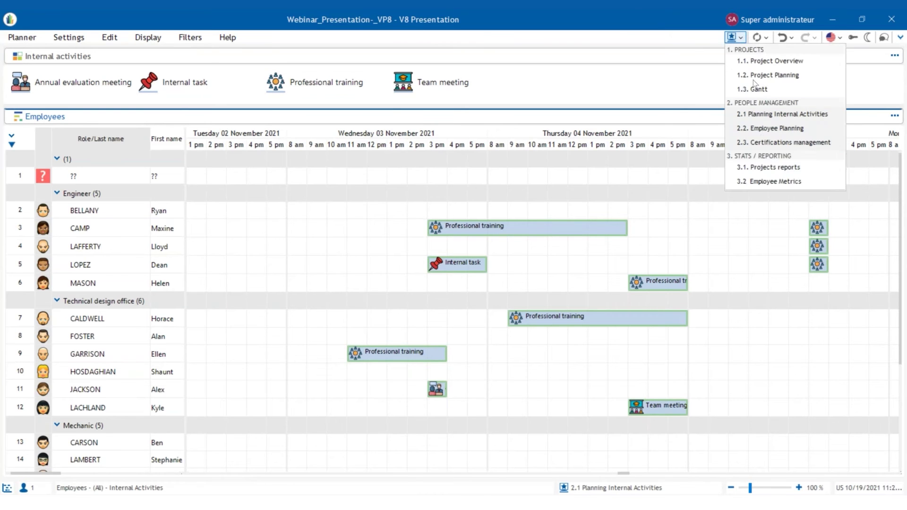
{"action": "left_click", "coordinate": [760, 132]}
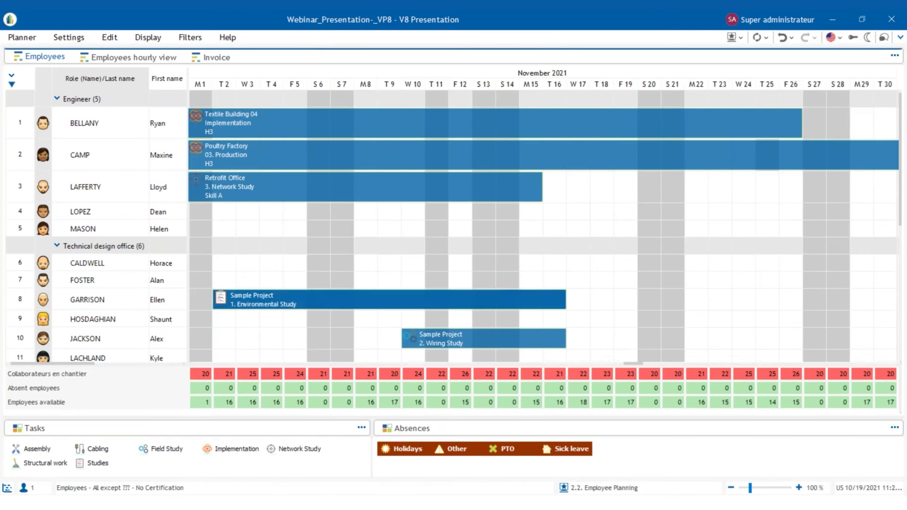
{"action": "scroll", "coordinate": [444, 241], "scroll_direction": "down", "scroll_amount": 4}
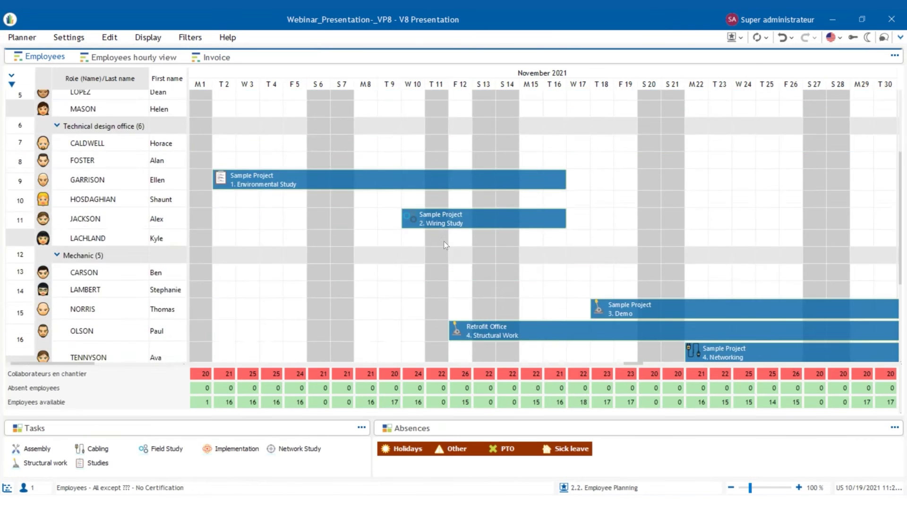
{"action": "scroll", "coordinate": [444, 241], "scroll_direction": "up", "scroll_amount": 2}
{"action": "scroll", "coordinate": [443, 242], "scroll_direction": "up", "scroll_amount": 3}
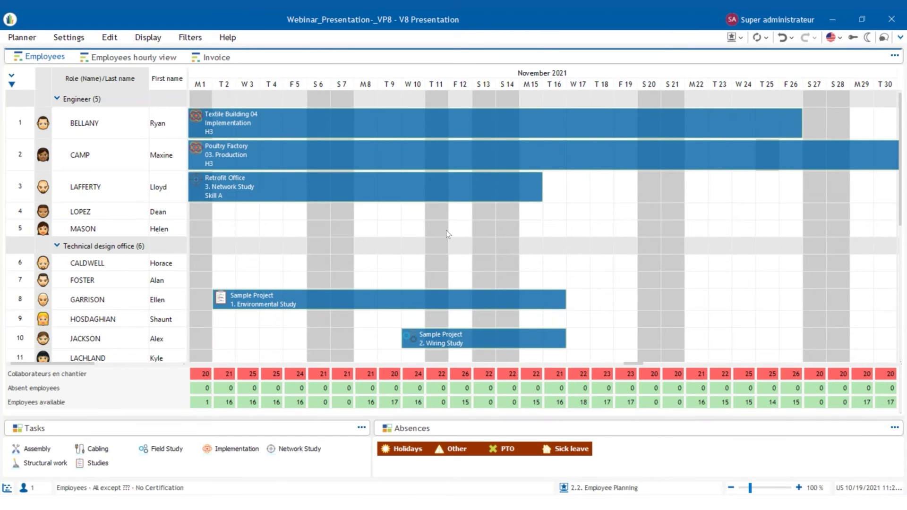
{"action": "scroll", "coordinate": [446, 228], "scroll_direction": "down", "scroll_amount": 2}
{"action": "scroll", "coordinate": [444, 226], "scroll_direction": "up", "scroll_amount": 2}
{"action": "scroll", "coordinate": [443, 225], "scroll_direction": "down", "scroll_amount": 3}
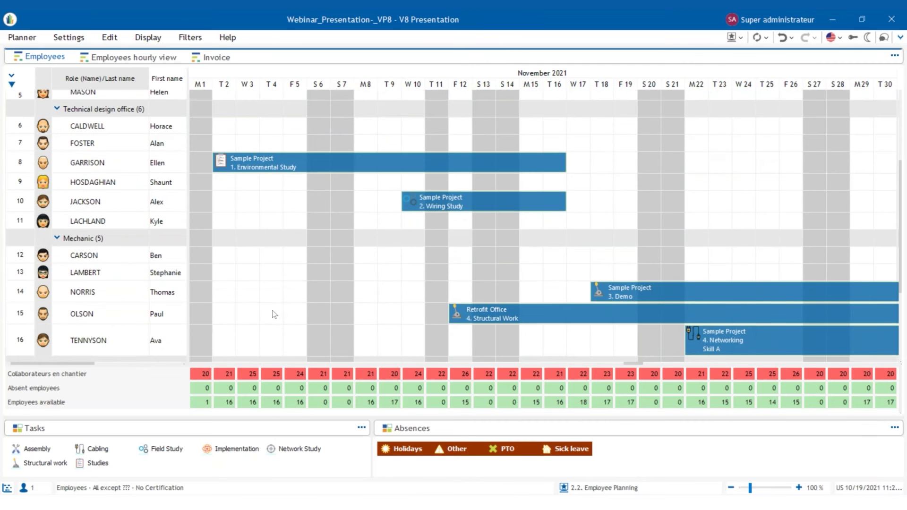
{"action": "scroll", "coordinate": [270, 312], "scroll_direction": "down", "scroll_amount": 4}
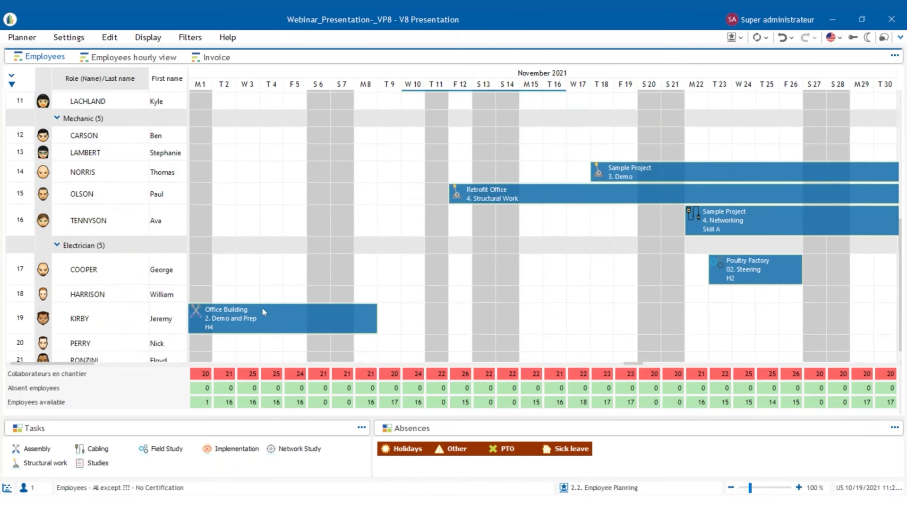
{"action": "scroll", "coordinate": [263, 308], "scroll_direction": "down", "scroll_amount": 1}
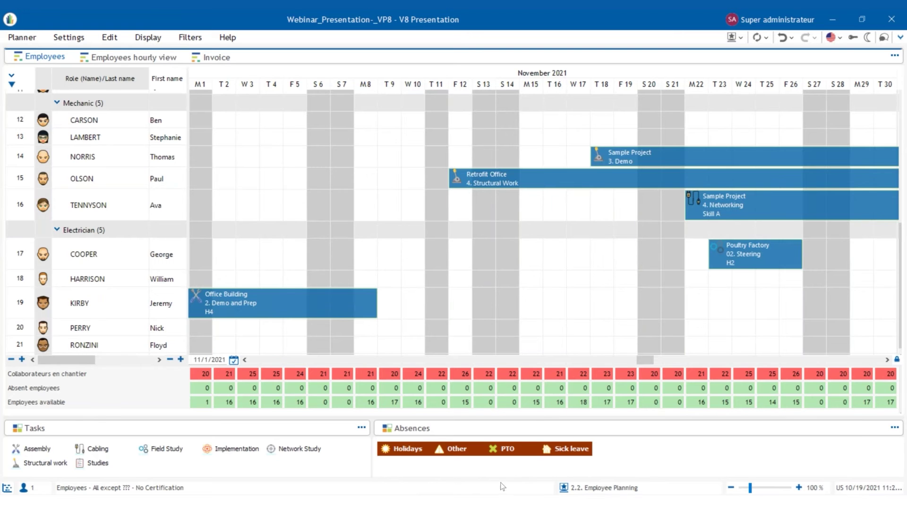
Add a PTO absence on November 9, 2021 for the electrician in row 19.
{"action": "left_click", "coordinate": [510, 451]}
{"action": "left_click", "coordinate": [390, 297]}
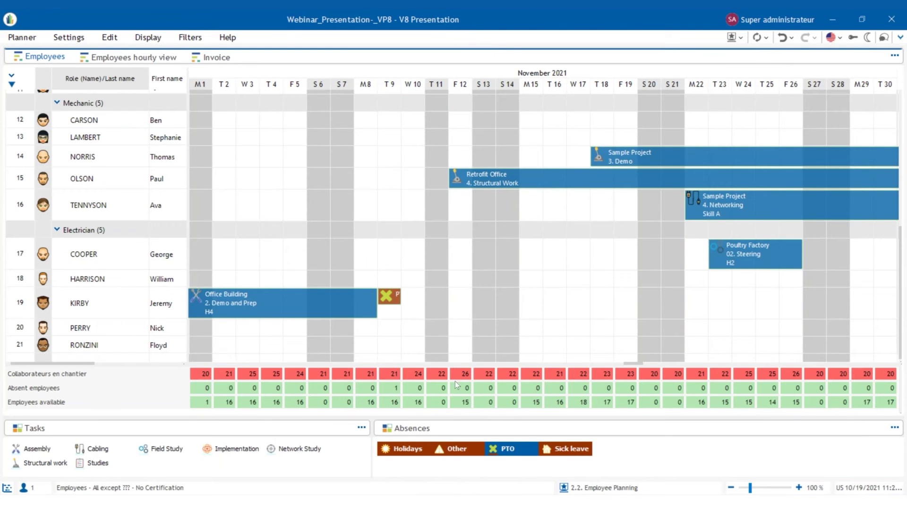
{"action": "mouse_move", "coordinate": [478, 381]}
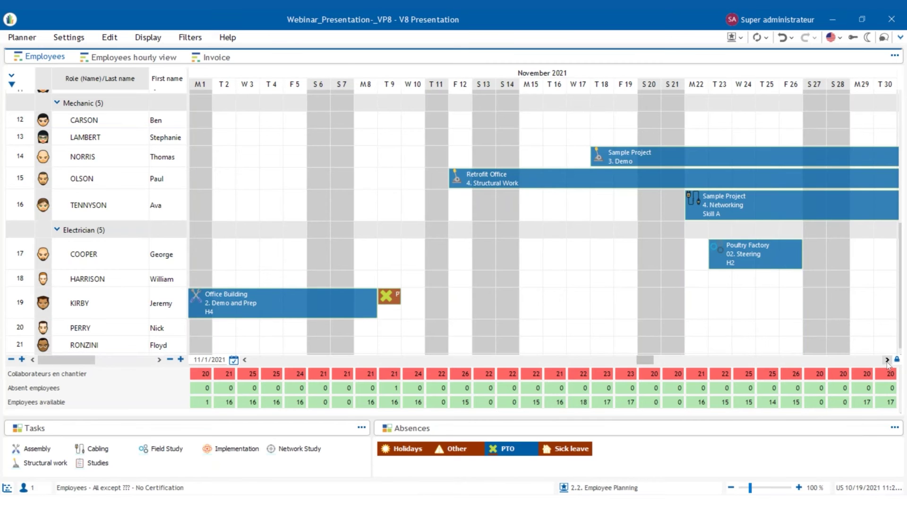
Browse the employee planning forward to February 2022 and back to December 2021, checking scheduled tasks and absences.
{"action": "left_click", "coordinate": [887, 361]}
{"action": "left_click", "coordinate": [887, 361]}
{"action": "left_click", "coordinate": [887, 361]}
{"action": "scroll", "coordinate": [378, 275], "scroll_direction": "up", "scroll_amount": 2}
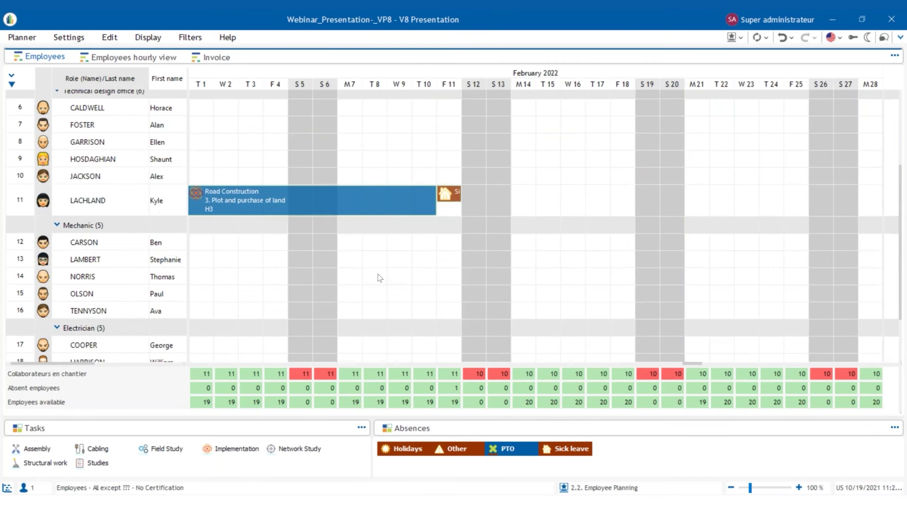
{"action": "scroll", "coordinate": [380, 278], "scroll_direction": "up", "scroll_amount": 3}
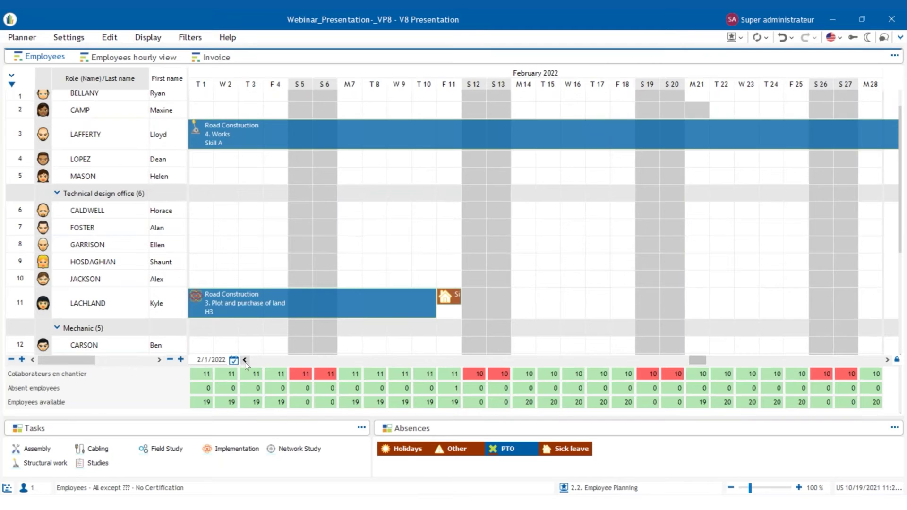
{"action": "left_click", "coordinate": [245, 360]}
{"action": "left_click", "coordinate": [245, 360]}
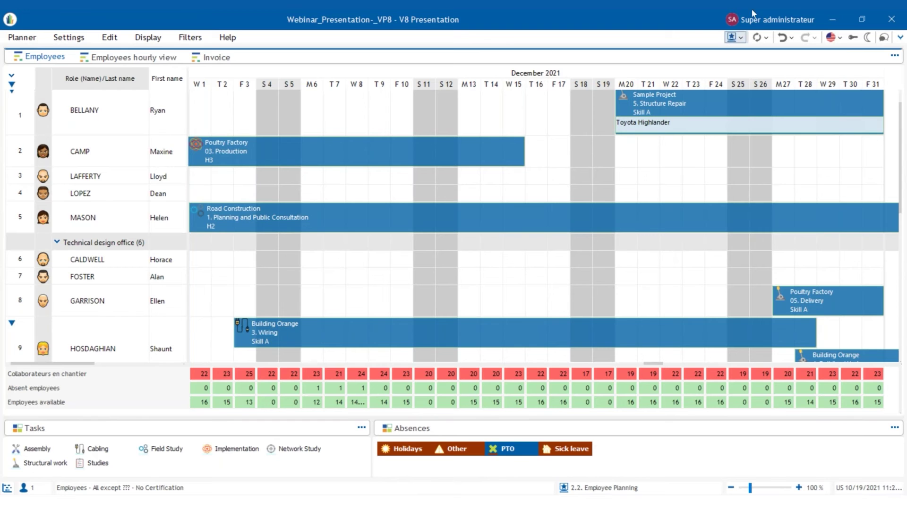
Open the 2.3 Certifications management view and review the details and certifications of several engineers.
{"action": "left_click", "coordinate": [742, 38]}
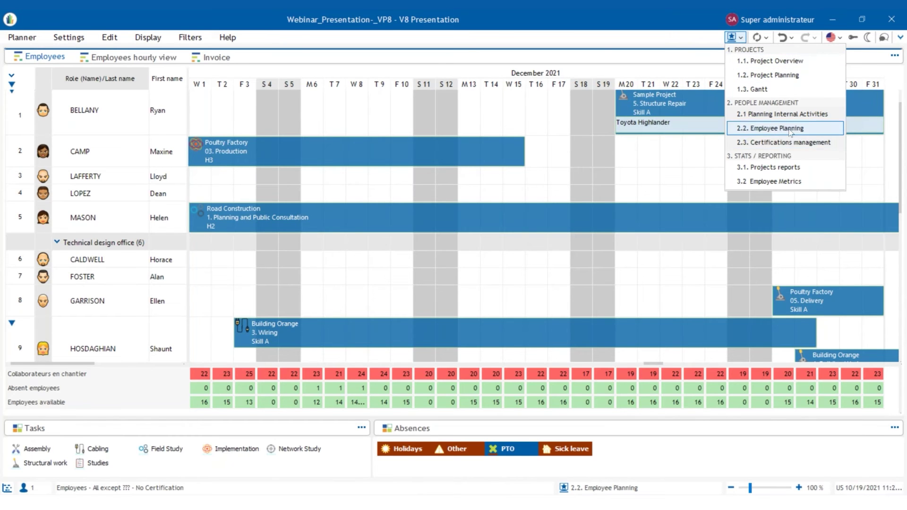
{"action": "left_click", "coordinate": [773, 142]}
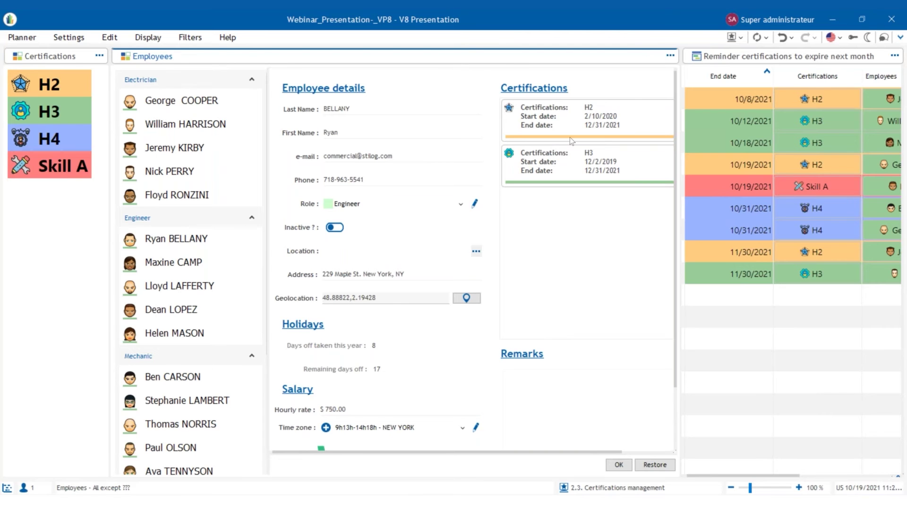
{"action": "left_click", "coordinate": [158, 292]}
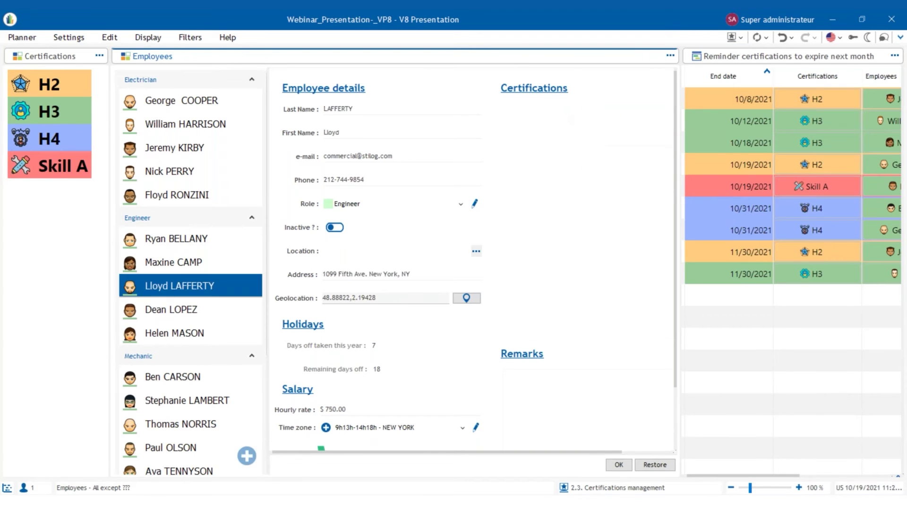
{"action": "left_click", "coordinate": [170, 312]}
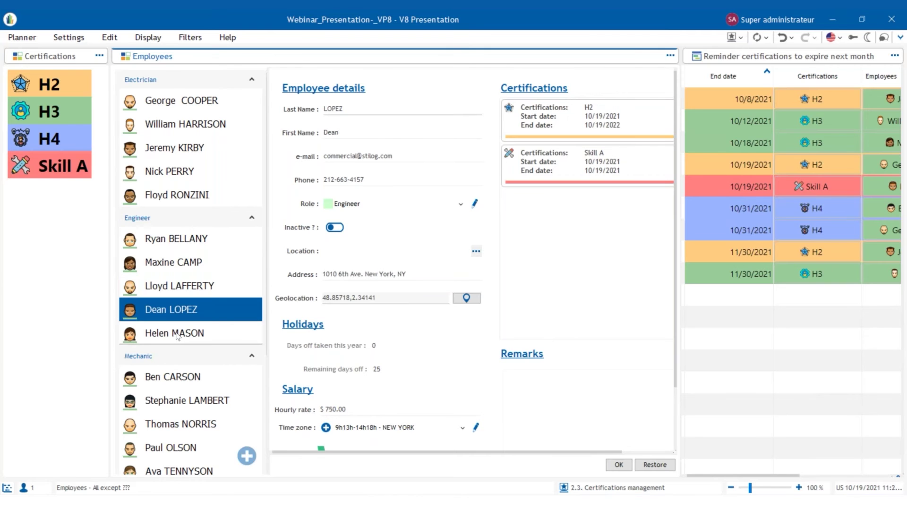
{"action": "left_click", "coordinate": [177, 335]}
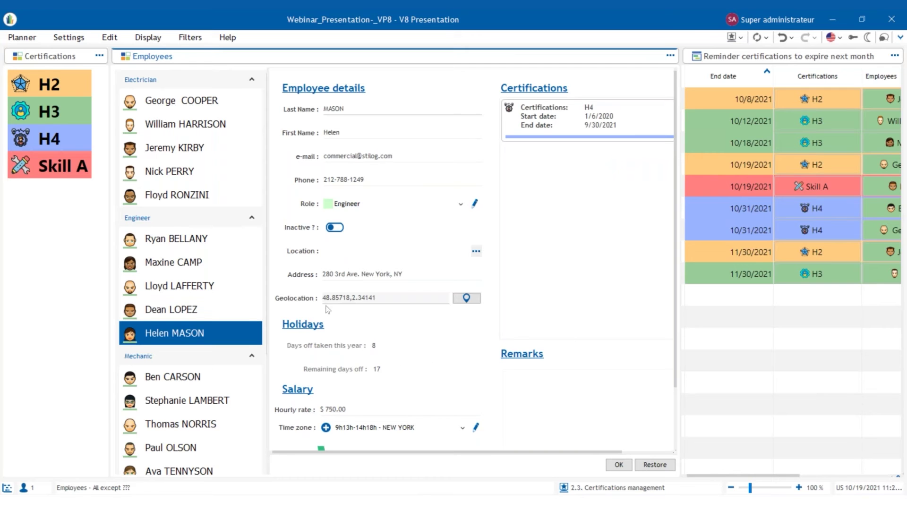
{"action": "left_click", "coordinate": [178, 267]}
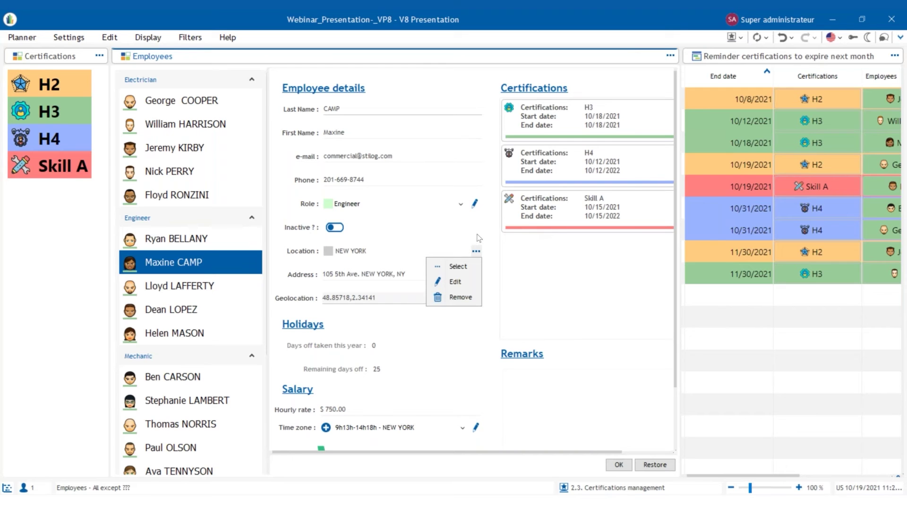
{"action": "left_click", "coordinate": [177, 430]}
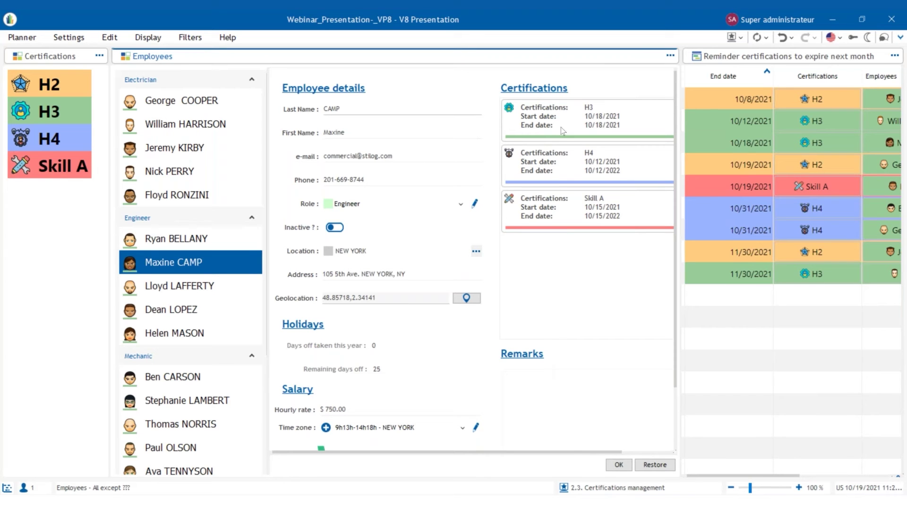
Assign the H2 certification to the third mechanic in the employee list with an end date of 10/19/2022.
{"action": "left_click", "coordinate": [24, 87]}
{"action": "left_click", "coordinate": [184, 424]}
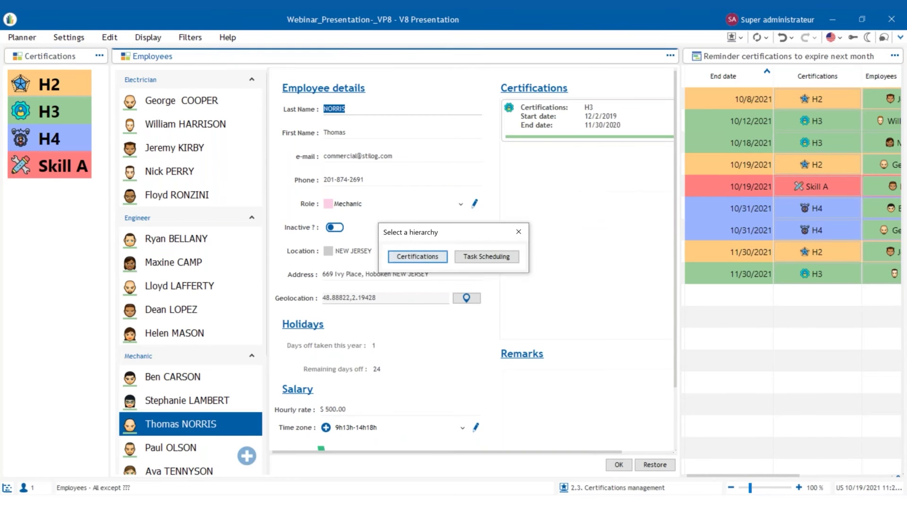
{"action": "left_click", "coordinate": [417, 258]}
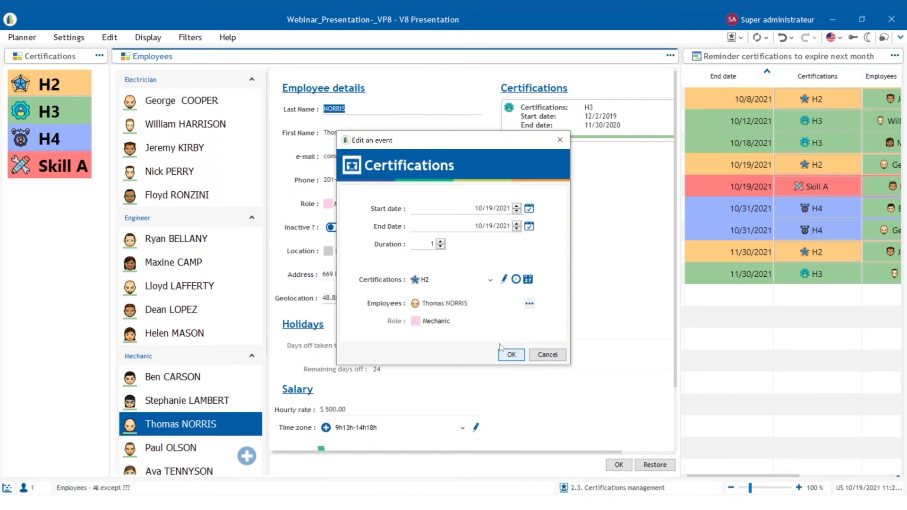
{"action": "left_click", "coordinate": [529, 226]}
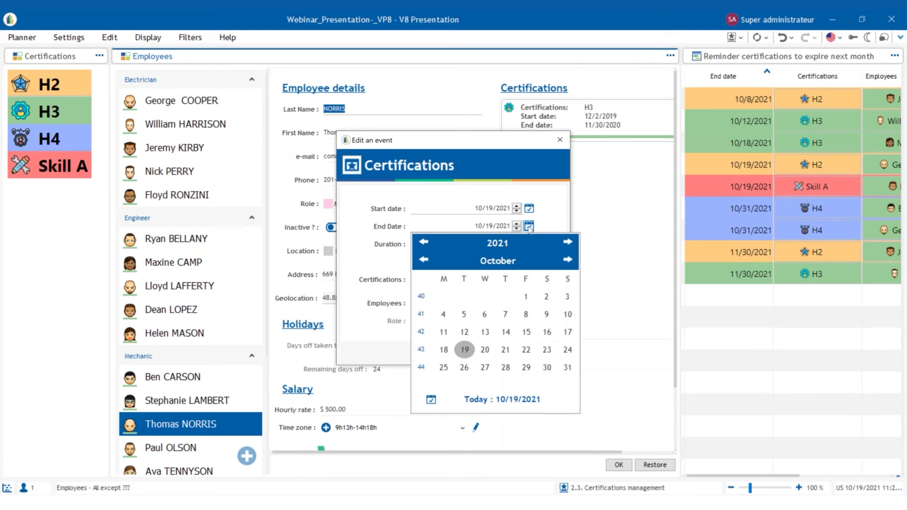
{"action": "left_click", "coordinate": [568, 242]}
{"action": "left_click", "coordinate": [486, 350]}
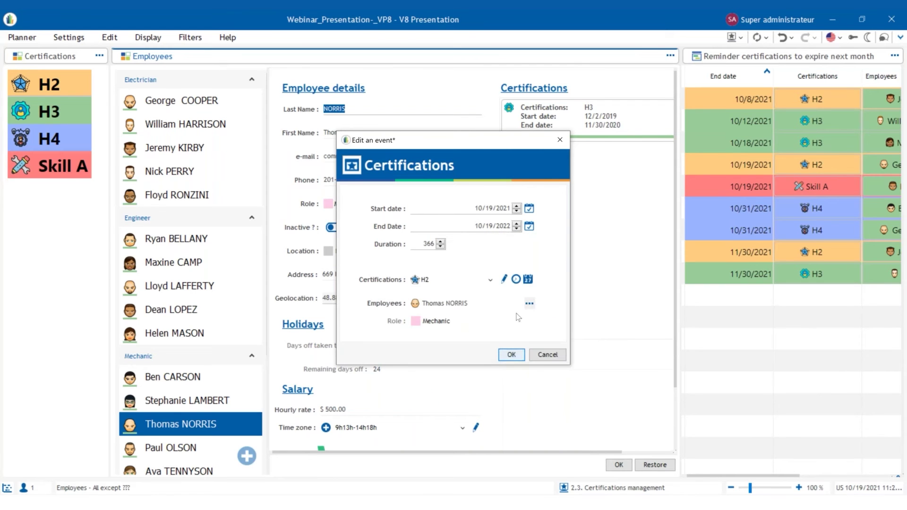
{"action": "left_click", "coordinate": [510, 355]}
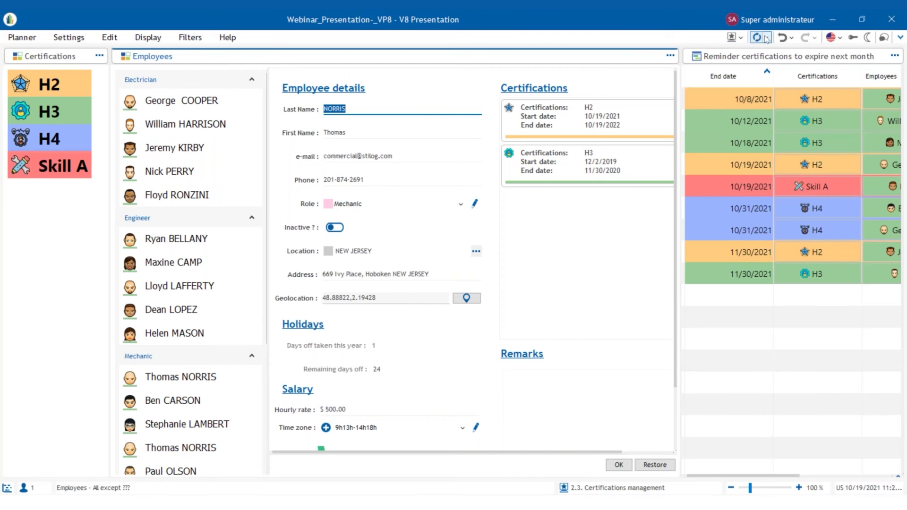
Review the 3.1 Projects reports dashboard and open the 3.2 Employee Metrics view.
{"action": "left_click", "coordinate": [736, 38]}
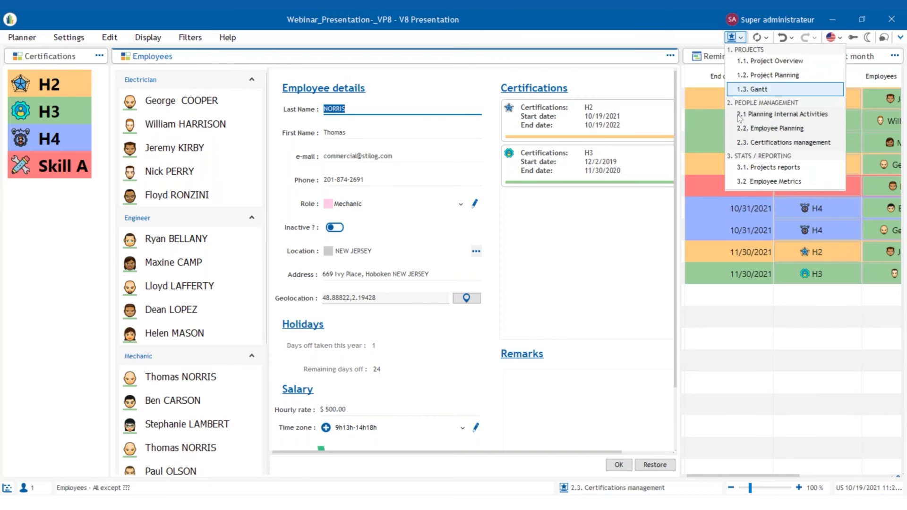
{"action": "left_click", "coordinate": [758, 169]}
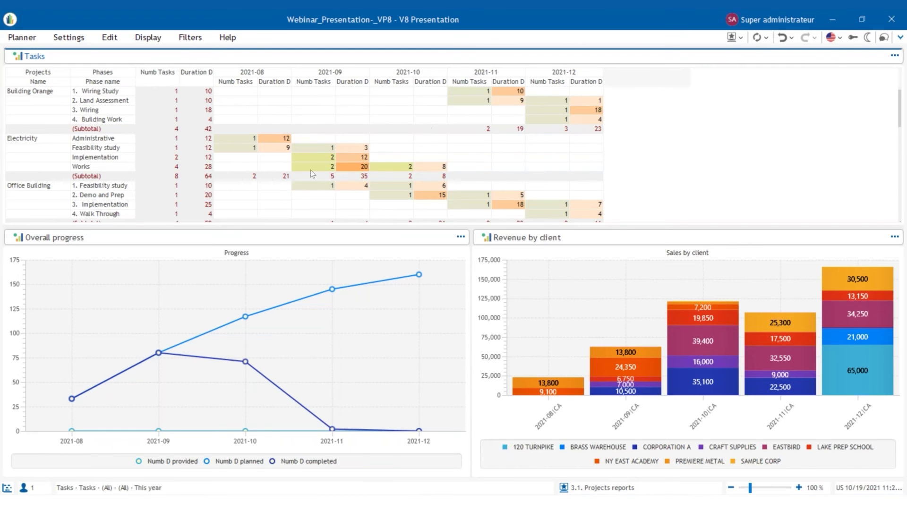
{"action": "left_click", "coordinate": [741, 41]}
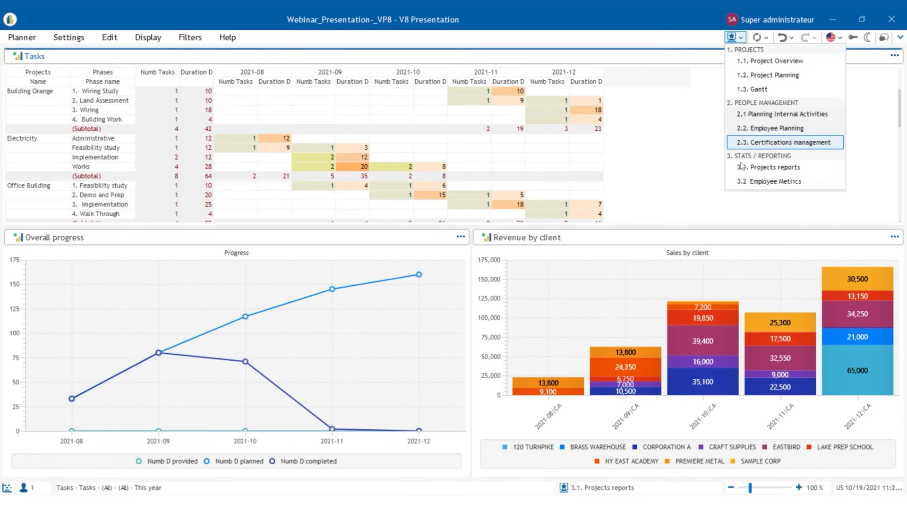
{"action": "left_click", "coordinate": [758, 187]}
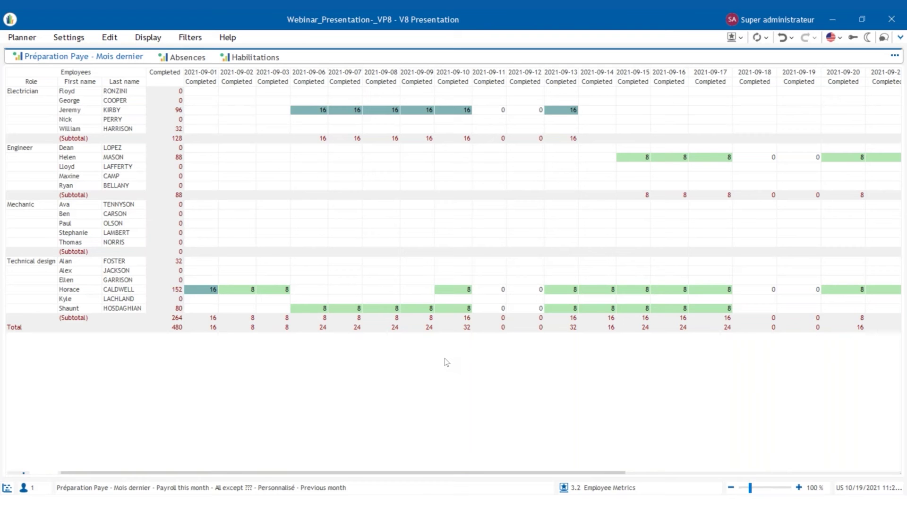
Switch to the VPPortal web portal in the browser and open its Kanban Tasks view.
{"action": "mouse_move", "coordinate": [628, 503]}
{"action": "mouse_move", "coordinate": [599, 503]}
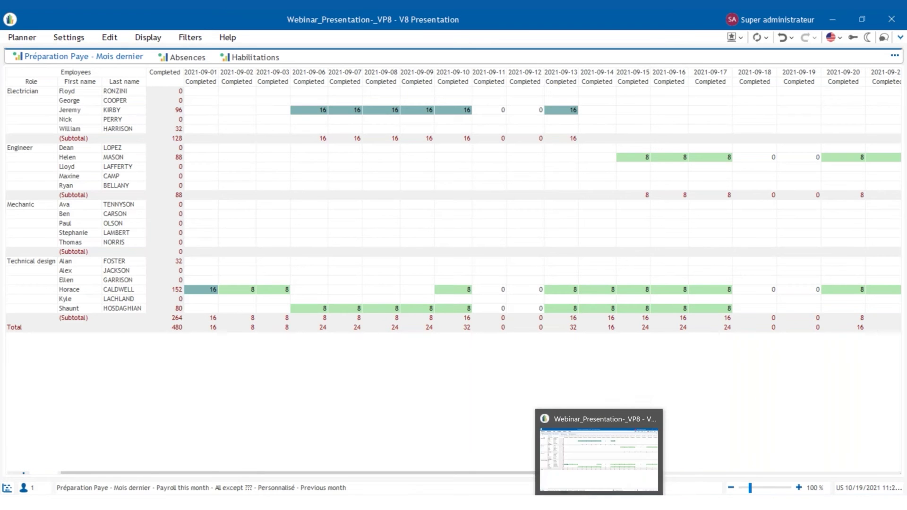
{"action": "mouse_move", "coordinate": [541, 504]}
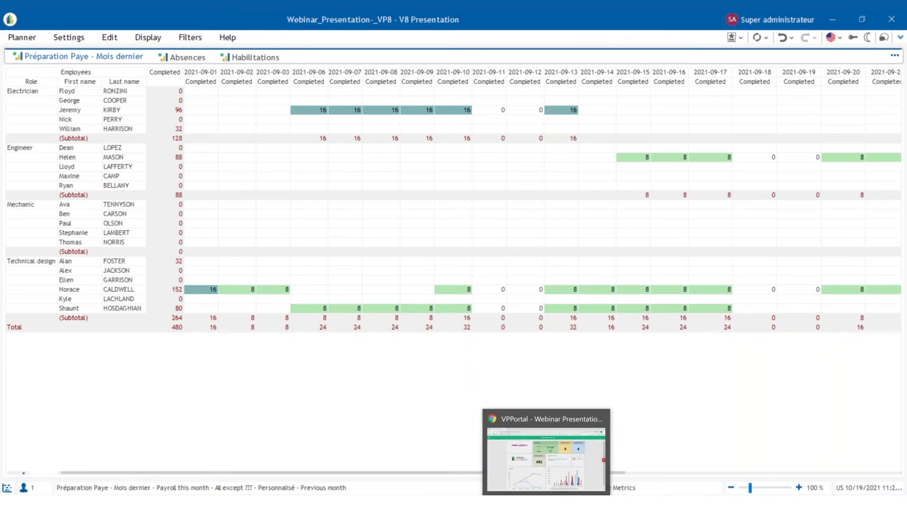
{"action": "left_click", "coordinate": [519, 480]}
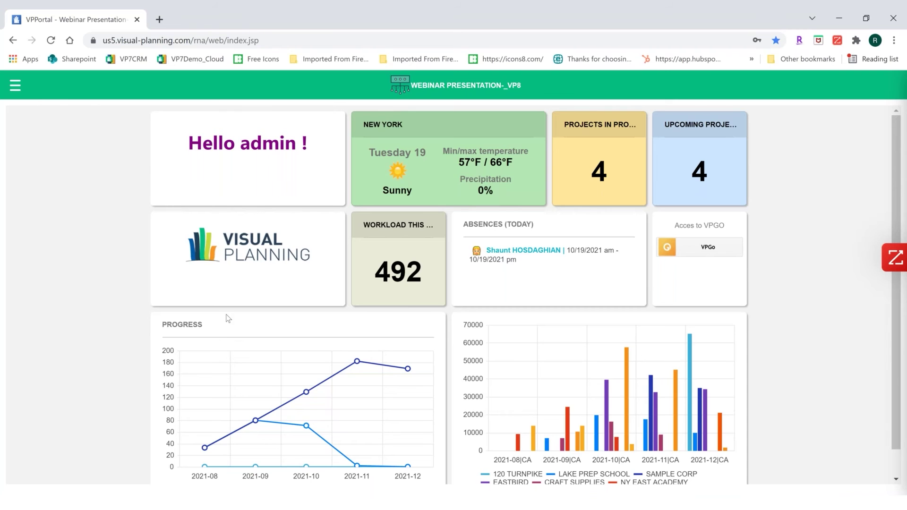
{"action": "left_click", "coordinate": [15, 85]}
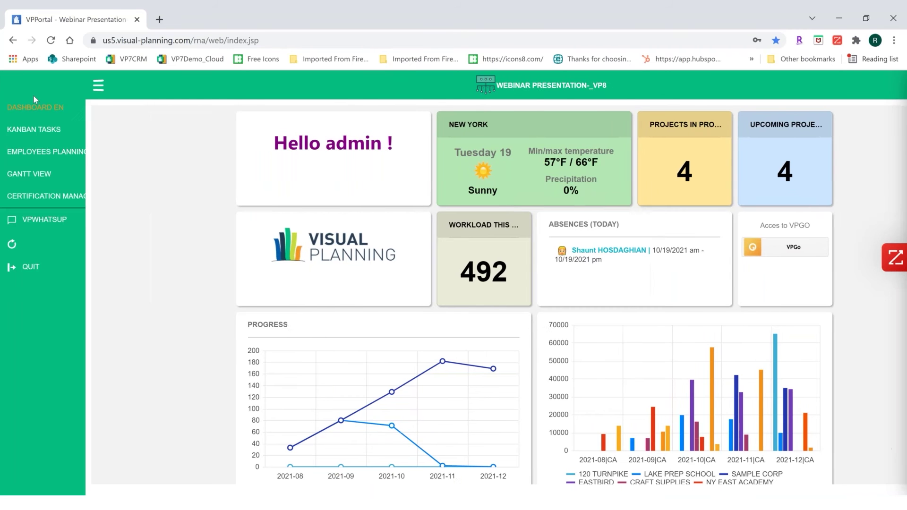
{"action": "left_click", "coordinate": [44, 128]}
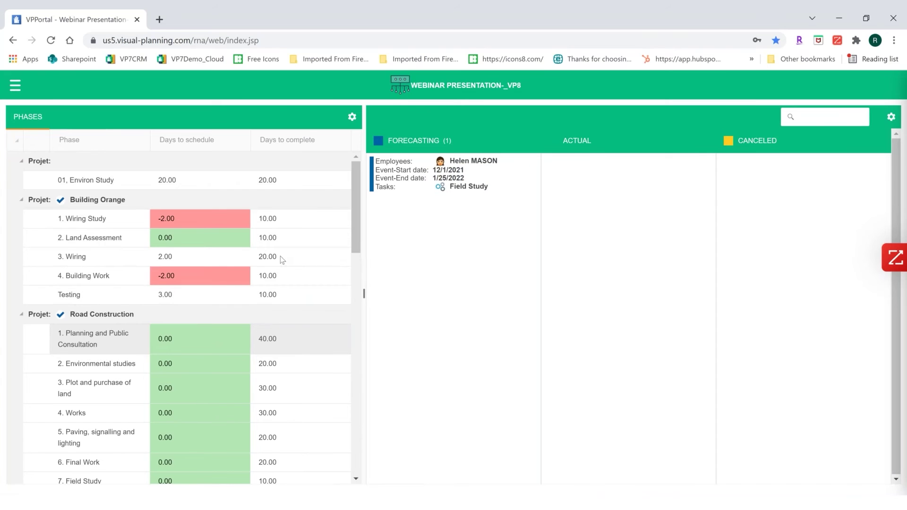
Show the Kanban cards of Building Orange's Land Assessment and Wiring phases, and try to move Wiring's Cabling card from Forecasting to Actual.
{"action": "left_click", "coordinate": [90, 238]}
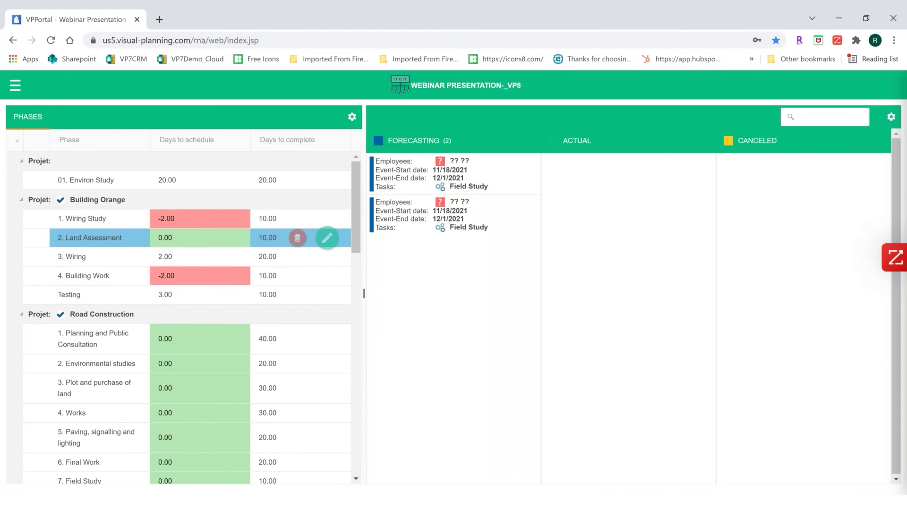
{"action": "left_click", "coordinate": [110, 261]}
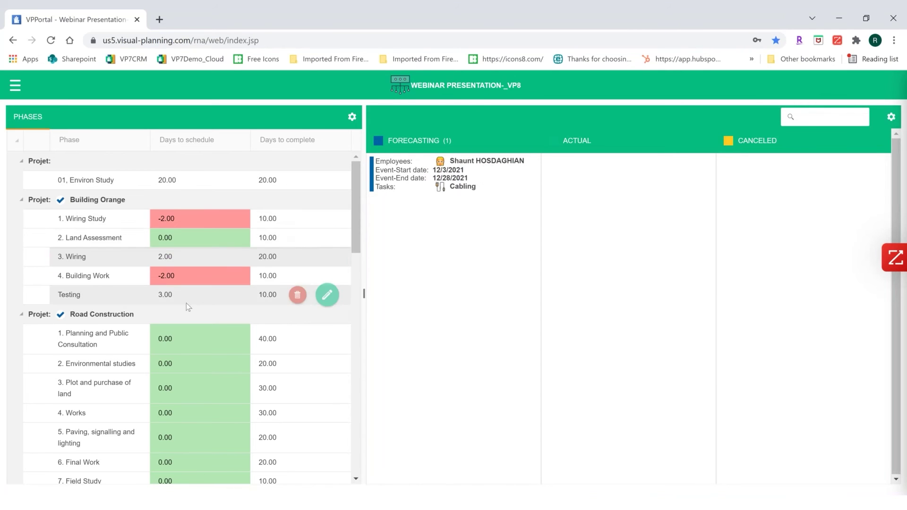
{"action": "left_click_drag", "start_coordinate": [407, 174], "coordinate": [571, 195]}
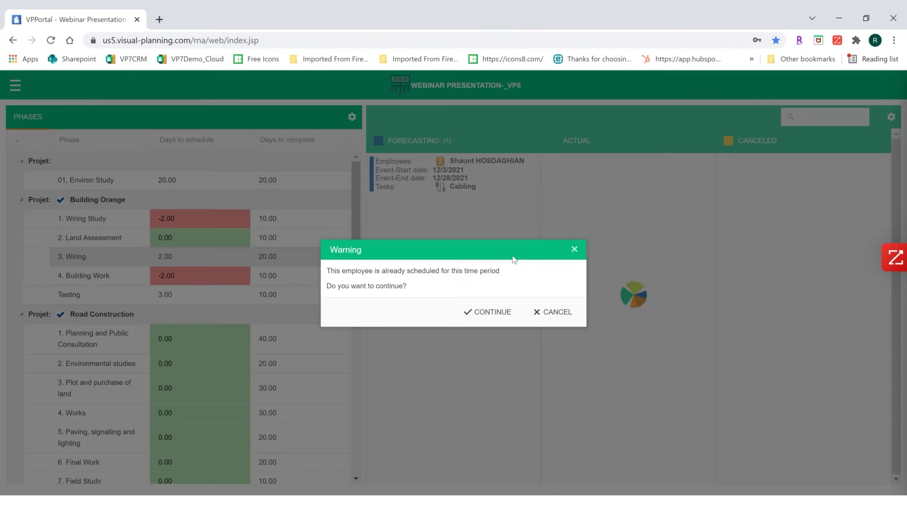
{"action": "left_click", "coordinate": [552, 312]}
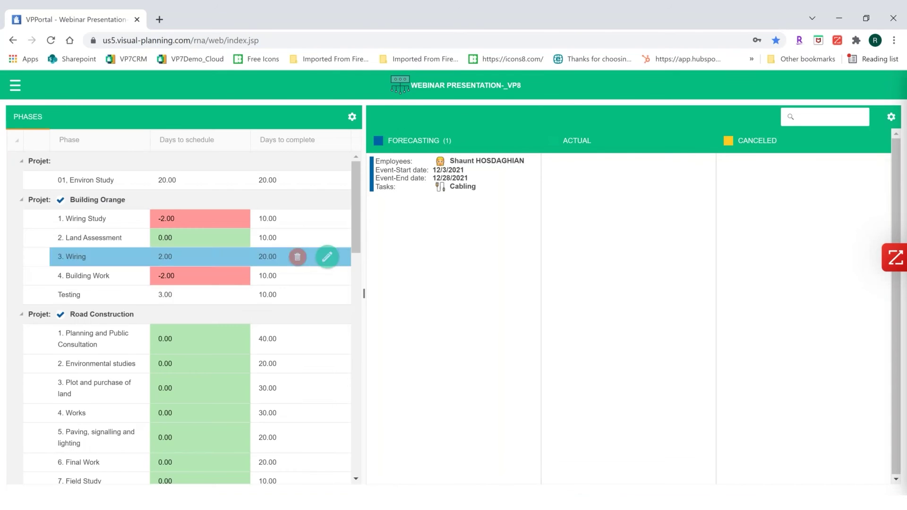
Check the Studies card of Road Construction's Field Study phase and try to edit Sample Project's Wiring Study phase.
{"action": "scroll", "coordinate": [213, 245], "scroll_direction": "down", "scroll_amount": 5}
{"action": "left_click", "coordinate": [184, 246]}
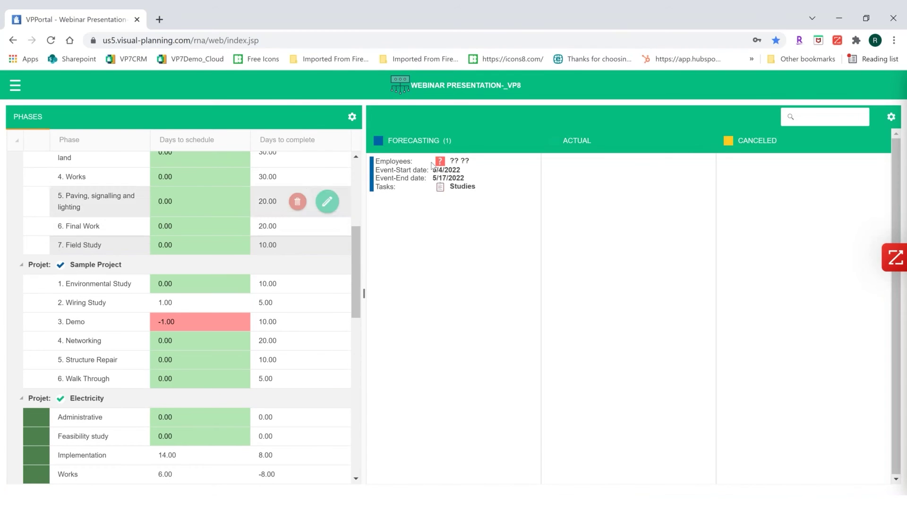
{"action": "mouse_move", "coordinate": [405, 166]}
{"action": "left_click_drag", "start_coordinate": [410, 170], "coordinate": [433, 177]}
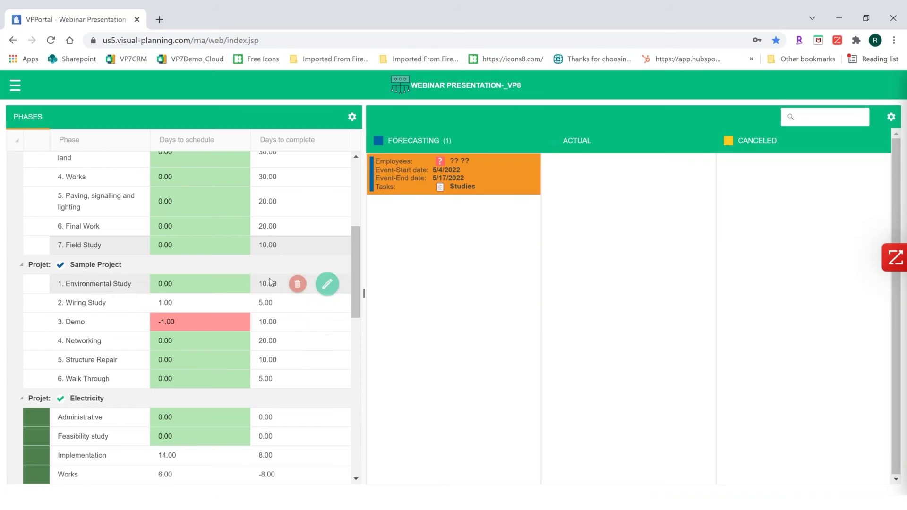
{"action": "left_click", "coordinate": [327, 304]}
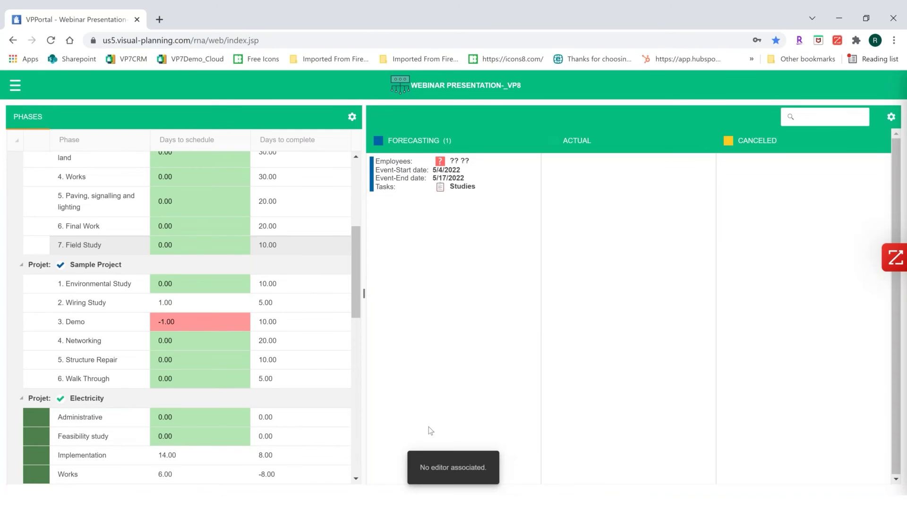
Open the Employees Planning view and examine the employees' tasks in the working week of Oct 18 - Oct 22.
{"action": "left_click", "coordinate": [28, 86]}
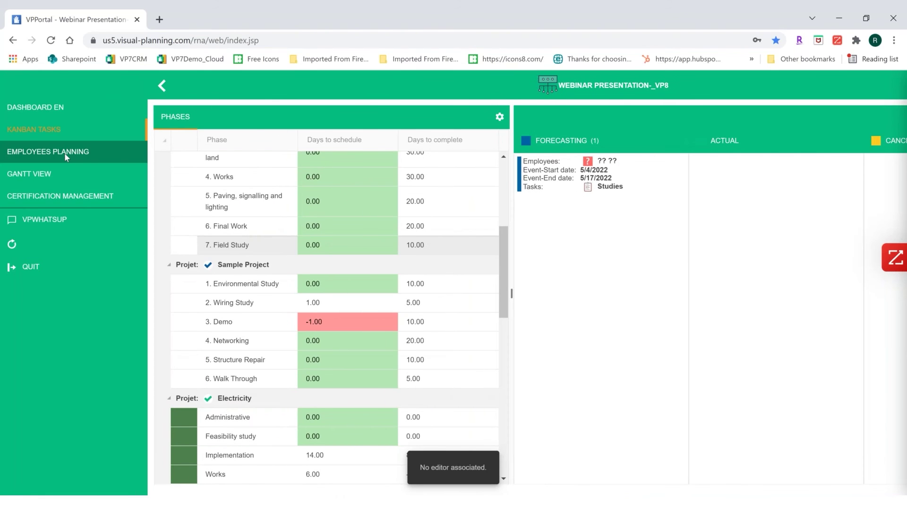
{"action": "left_click", "coordinate": [64, 152]}
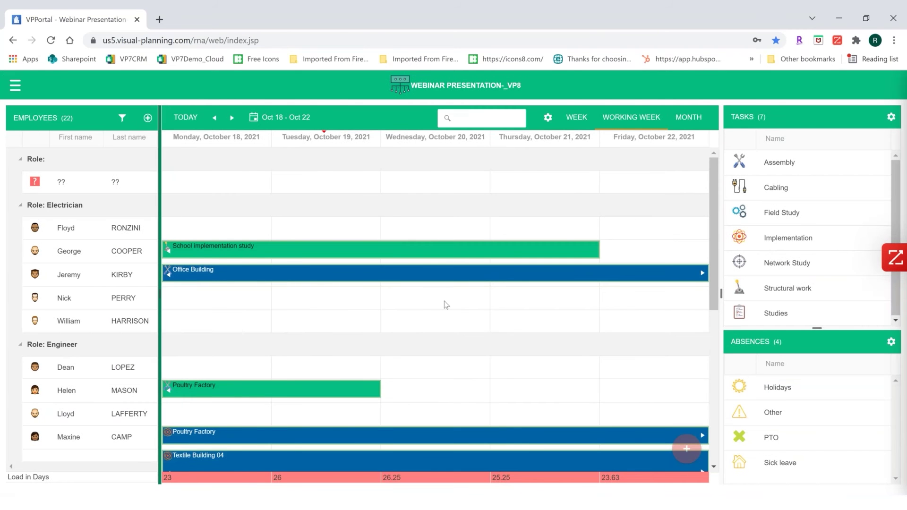
{"action": "scroll", "coordinate": [351, 301], "scroll_direction": "down", "scroll_amount": 5}
{"action": "scroll", "coordinate": [351, 300], "scroll_direction": "up", "scroll_amount": 5}
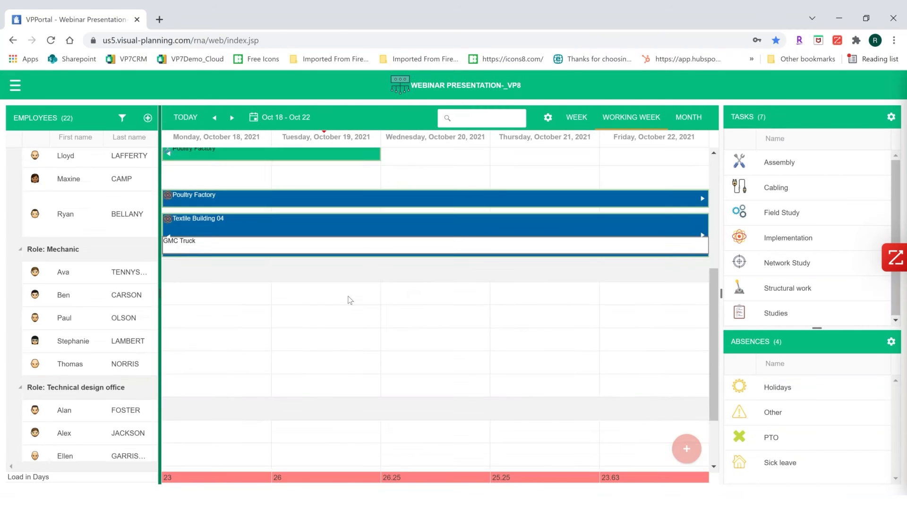
{"action": "scroll", "coordinate": [350, 300], "scroll_direction": "up", "scroll_amount": 1}
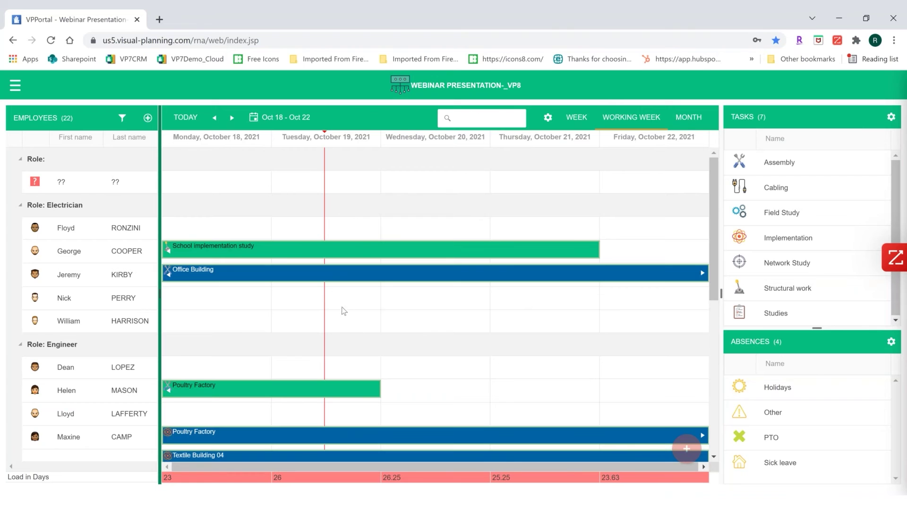
{"action": "scroll", "coordinate": [348, 313], "scroll_direction": "down", "scroll_amount": 1}
{"action": "scroll", "coordinate": [347, 313], "scroll_direction": "up", "scroll_amount": 1}
Show the employee planning by month and examine the October 2021 tasks for every role.
{"action": "left_click", "coordinate": [644, 125]}
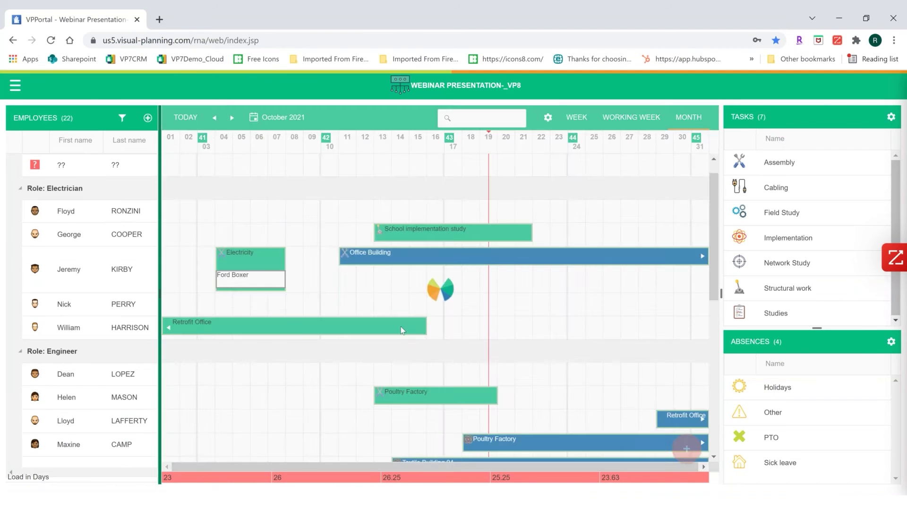
{"action": "scroll", "coordinate": [429, 298], "scroll_direction": "down", "scroll_amount": 2}
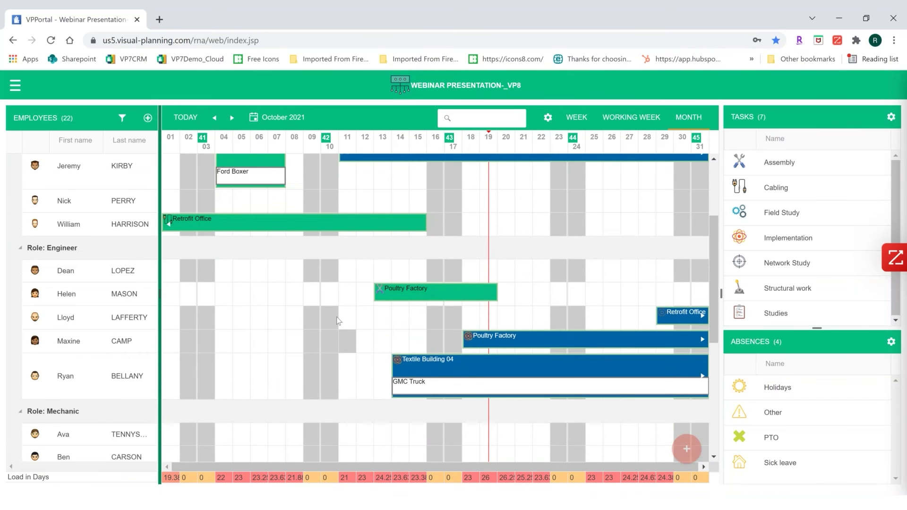
{"action": "scroll", "coordinate": [378, 333], "scroll_direction": "down", "scroll_amount": 5}
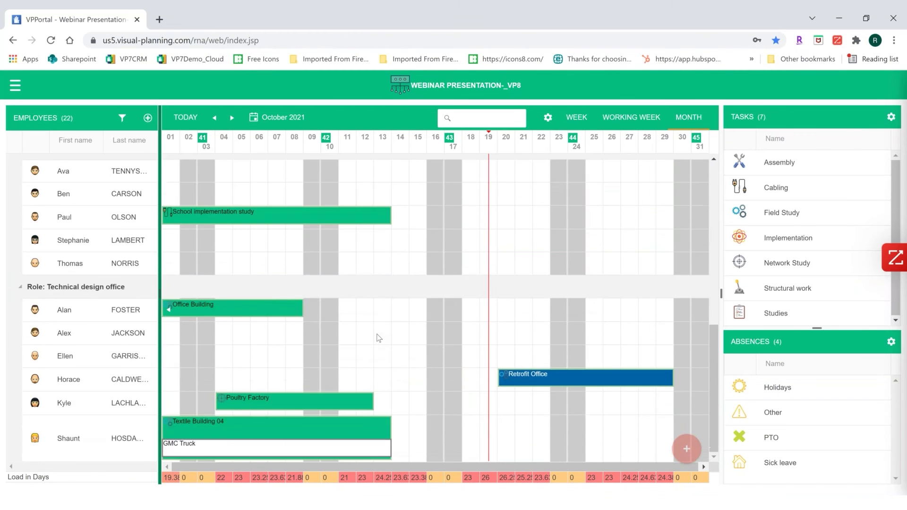
{"action": "scroll", "coordinate": [378, 335], "scroll_direction": "up", "scroll_amount": 7}
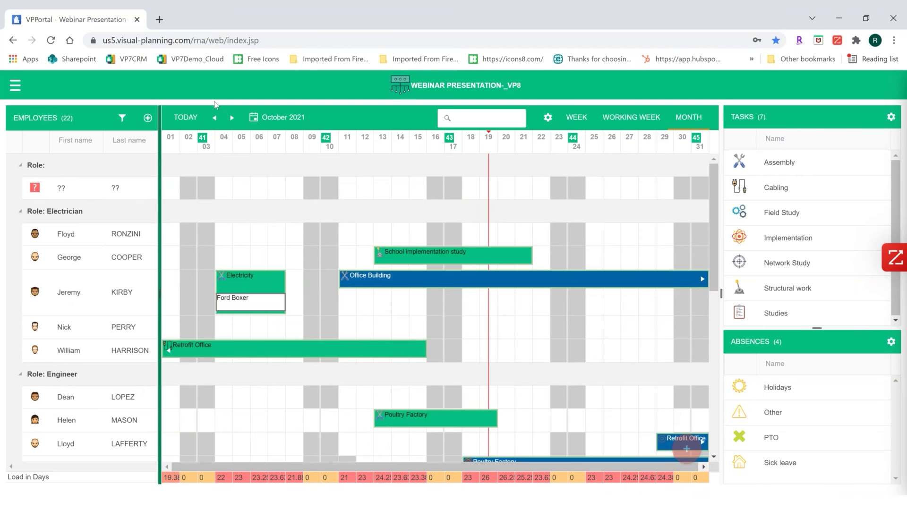
{"action": "left_click", "coordinate": [187, 118]}
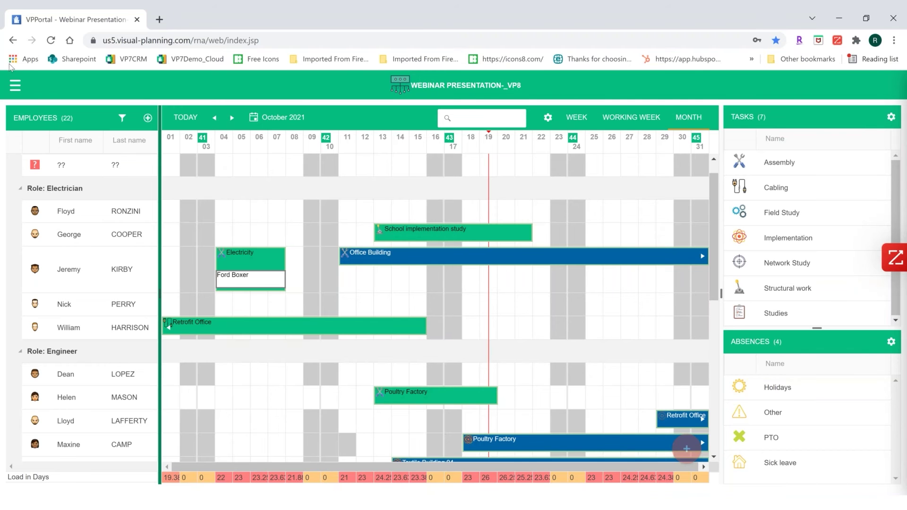
Open the Gantt View and examine the projects' linked tasks, advancing the timeline to September through November.
{"action": "left_click", "coordinate": [16, 85]}
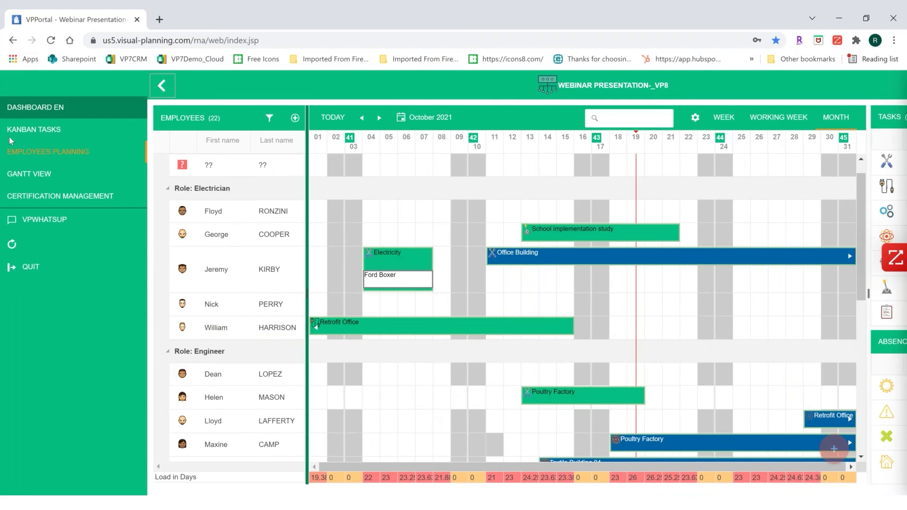
{"action": "left_click", "coordinate": [22, 174]}
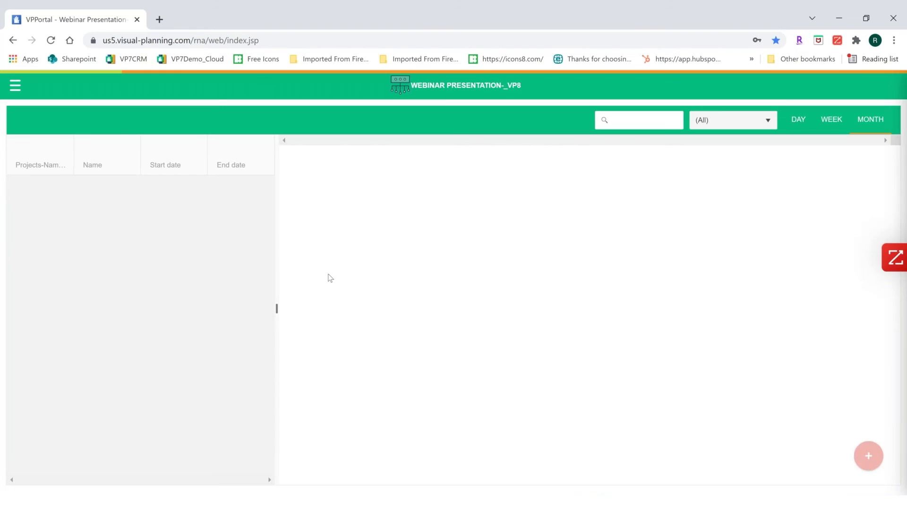
{"action": "scroll", "coordinate": [496, 373], "scroll_direction": "down", "scroll_amount": 12}
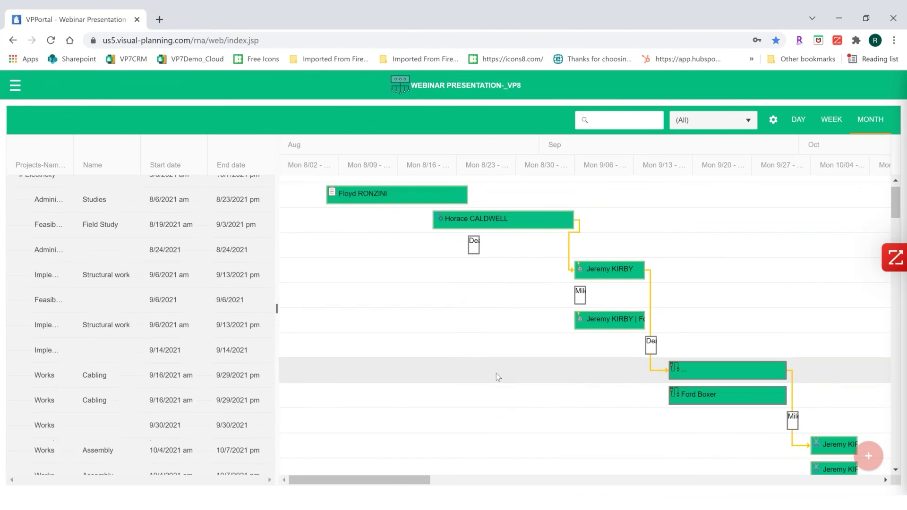
{"action": "scroll", "coordinate": [496, 373], "scroll_direction": "down", "scroll_amount": 10}
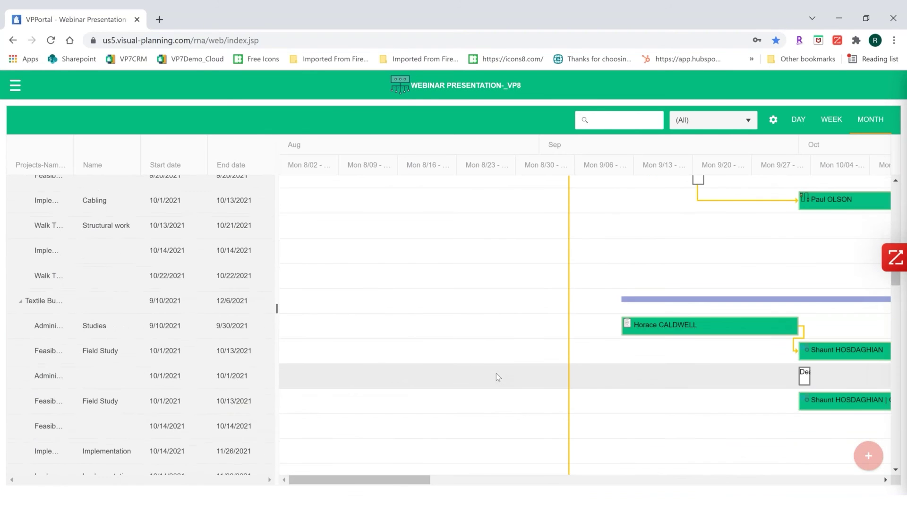
{"action": "scroll", "coordinate": [496, 373], "scroll_direction": "up", "scroll_amount": 3}
{"action": "left_click", "coordinate": [885, 480]}
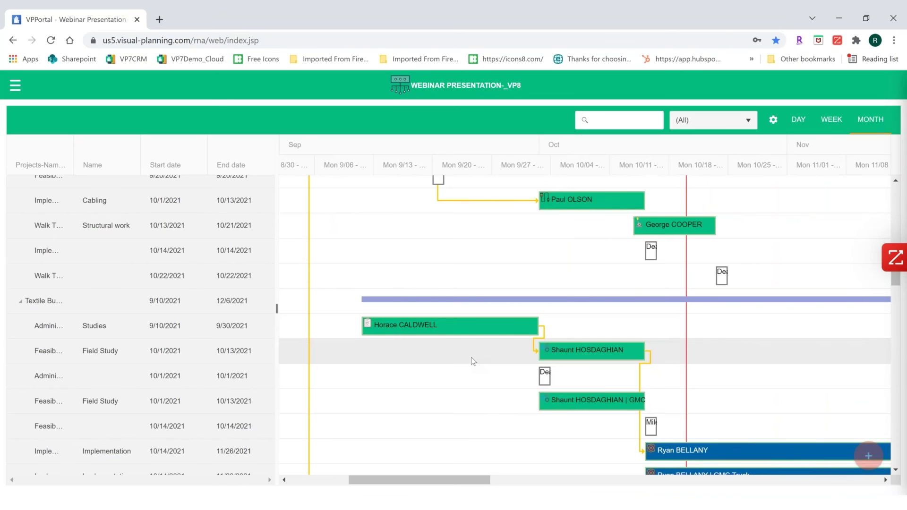
{"action": "scroll", "coordinate": [472, 362], "scroll_direction": "down", "scroll_amount": 3}
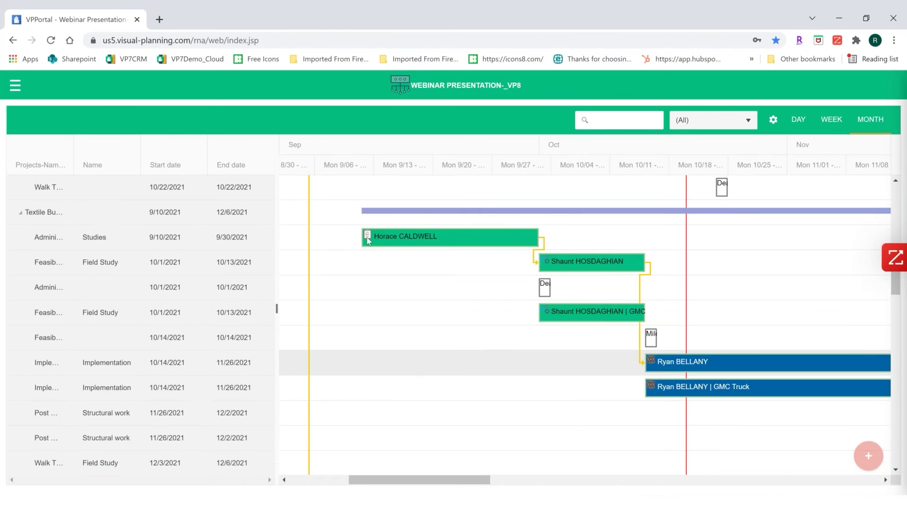
Open the Certification Management view and check the first electrician's employee details.
{"action": "left_click", "coordinate": [16, 88]}
{"action": "left_click", "coordinate": [69, 196]}
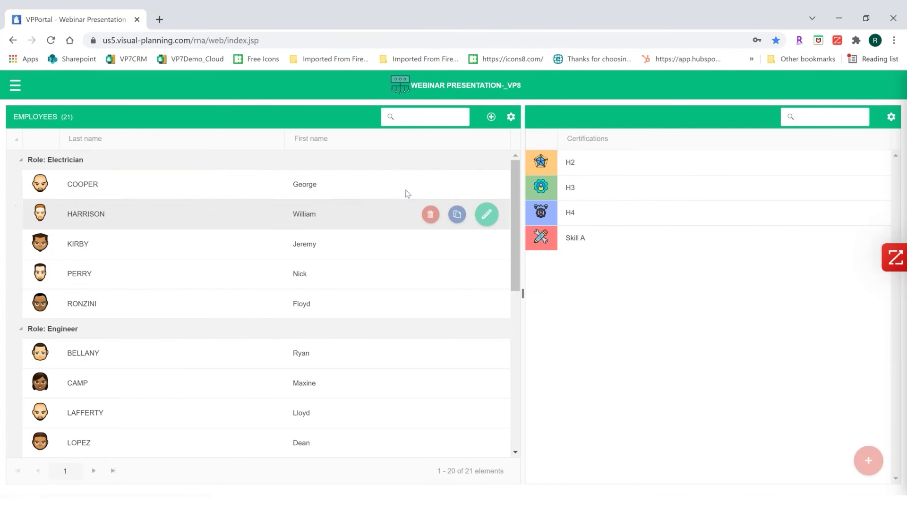
{"action": "left_click", "coordinate": [487, 185]}
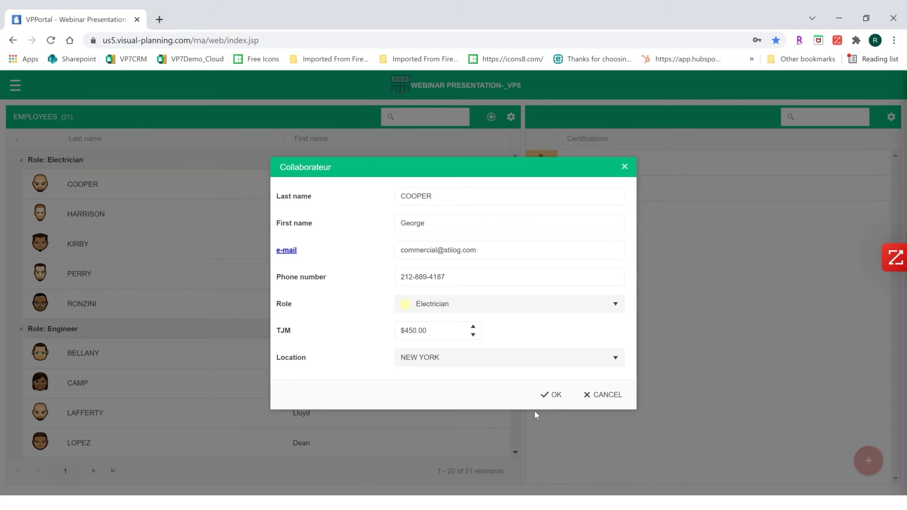
{"action": "left_click", "coordinate": [551, 397]}
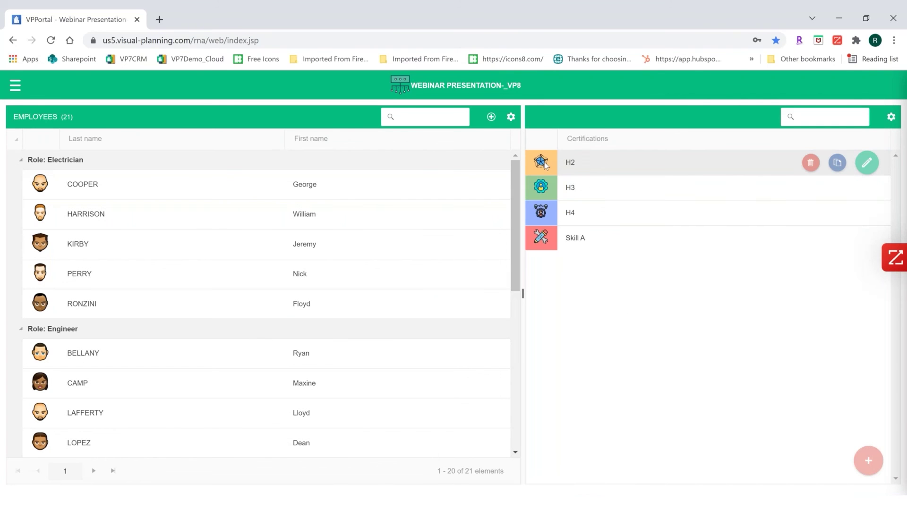
Try to assign the H2 certification to the last electrician in the list and check that employee's details.
{"action": "left_click_drag", "start_coordinate": [545, 163], "coordinate": [368, 331]}
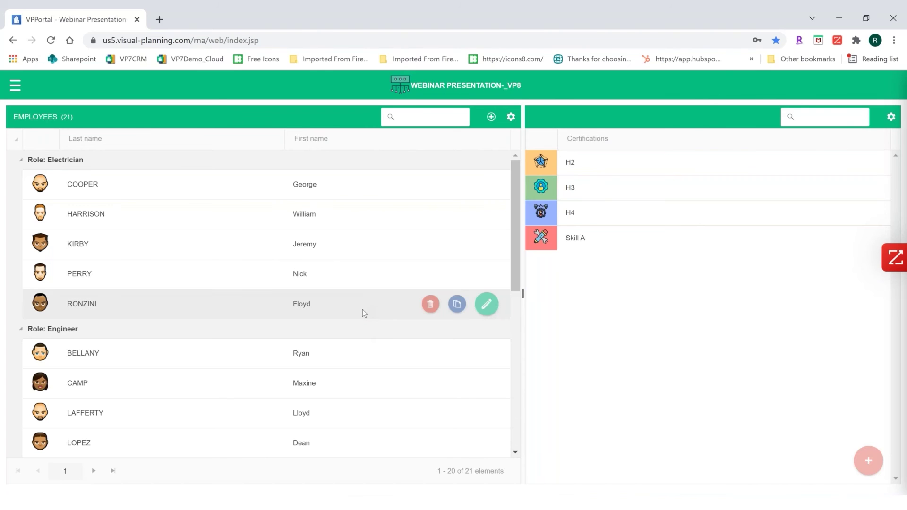
{"action": "left_click_drag", "start_coordinate": [541, 163], "coordinate": [27, 301]}
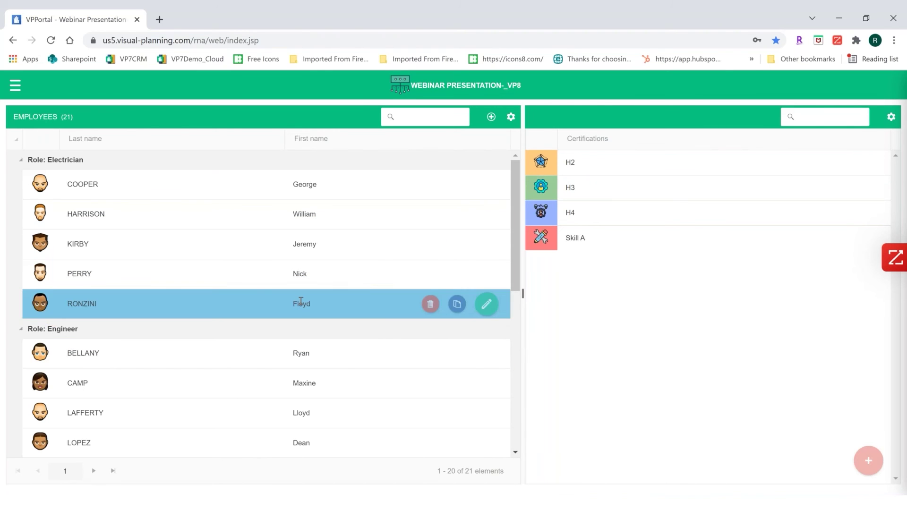
{"action": "left_click", "coordinate": [486, 304]}
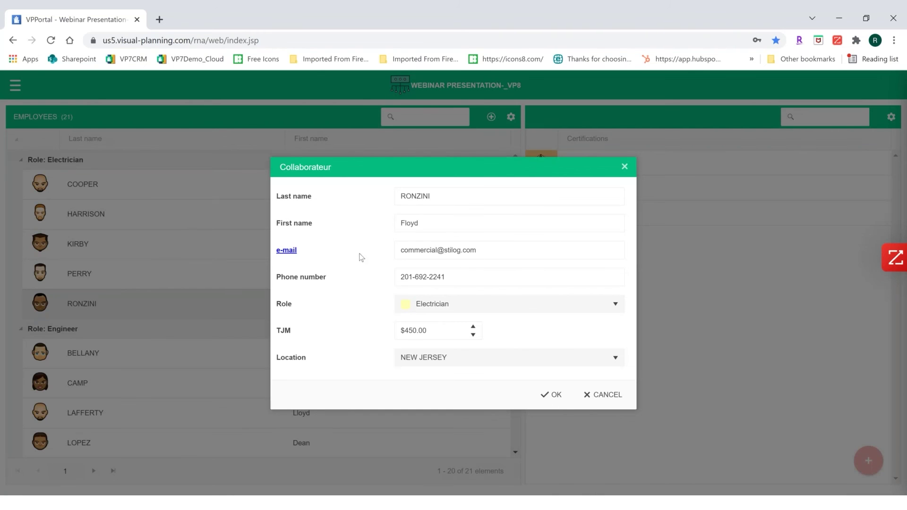
{"action": "left_click", "coordinate": [608, 395]}
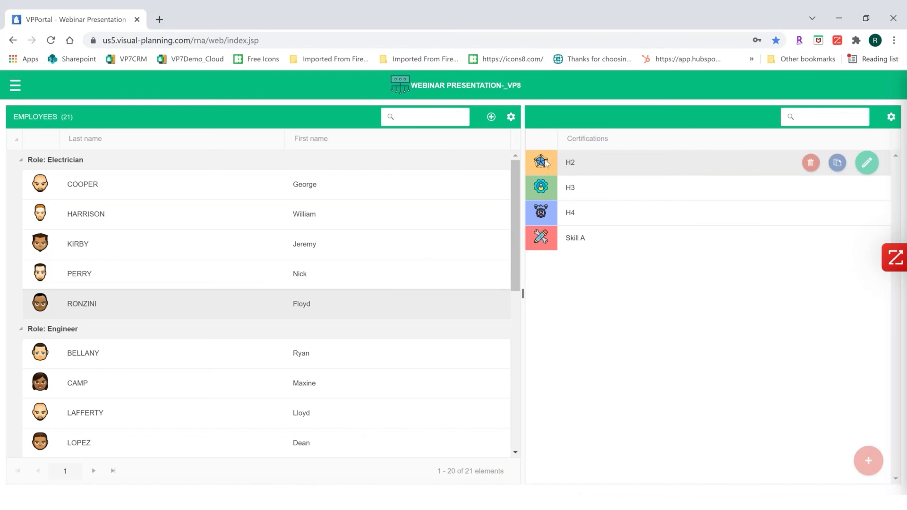
Open the VPWhatsUp discussions and view the blank form for a new discussion, then return to the discussion list.
{"action": "left_click", "coordinate": [16, 89]}
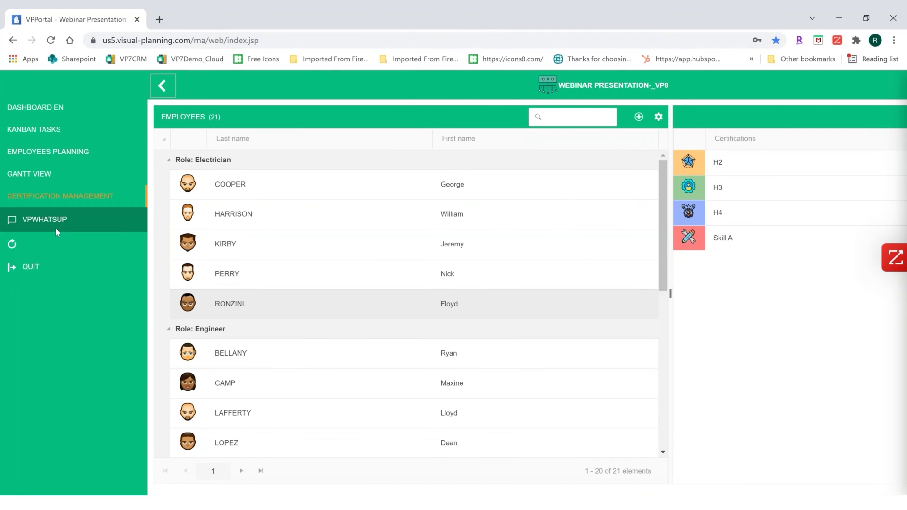
{"action": "left_click", "coordinate": [55, 229]}
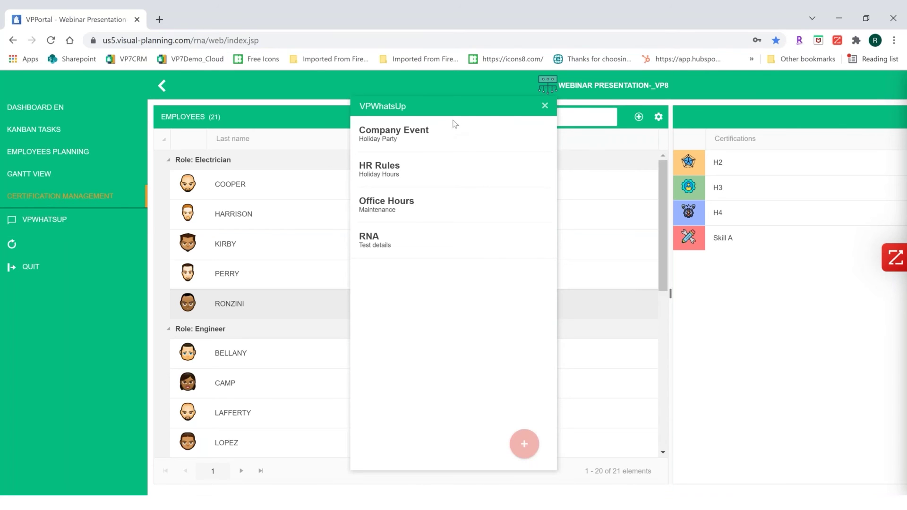
{"action": "left_click", "coordinate": [523, 447]}
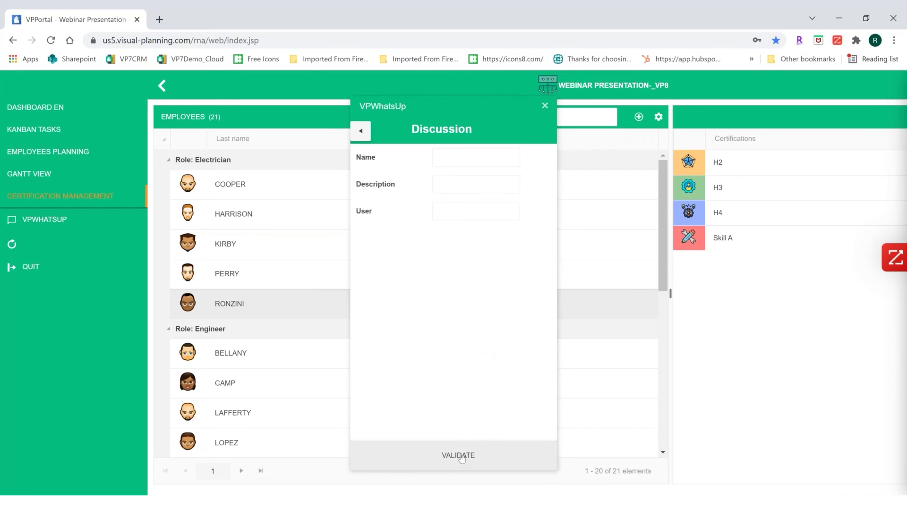
{"action": "left_click", "coordinate": [364, 131]}
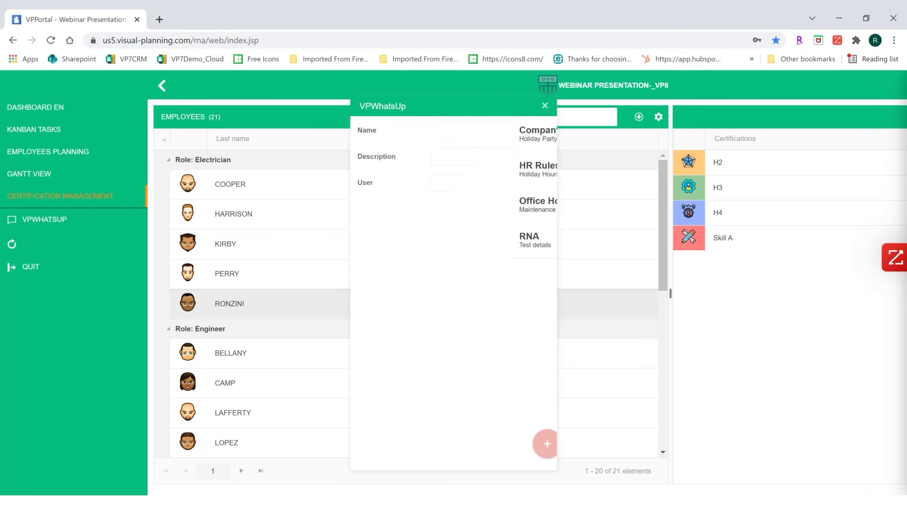
Post the message "is parking free?" in the Company Event discussion.
{"action": "double_click", "coordinate": [390, 133]}
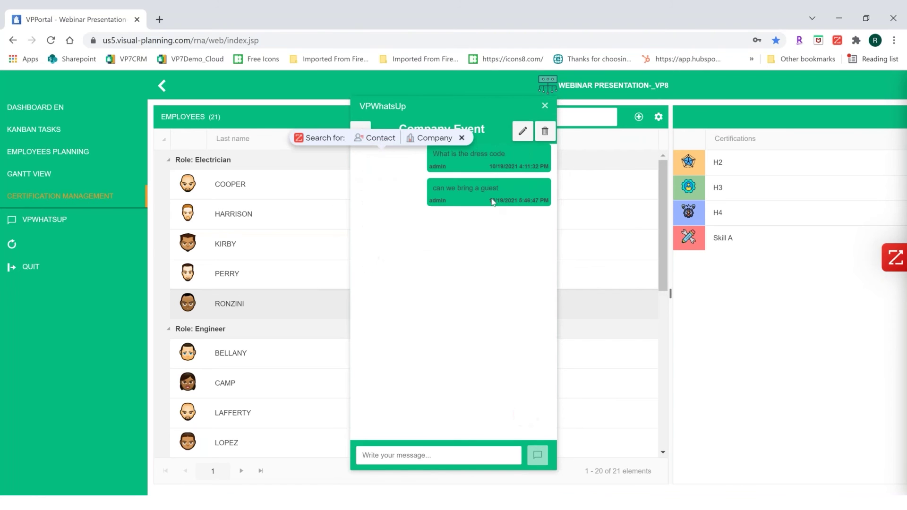
{"action": "left_click", "coordinate": [442, 455]}
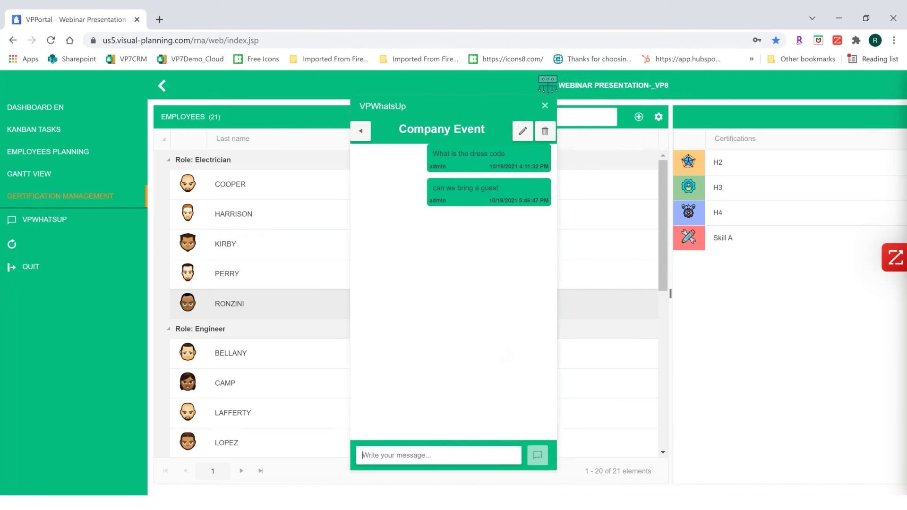
{"action": "type", "text": "is "}
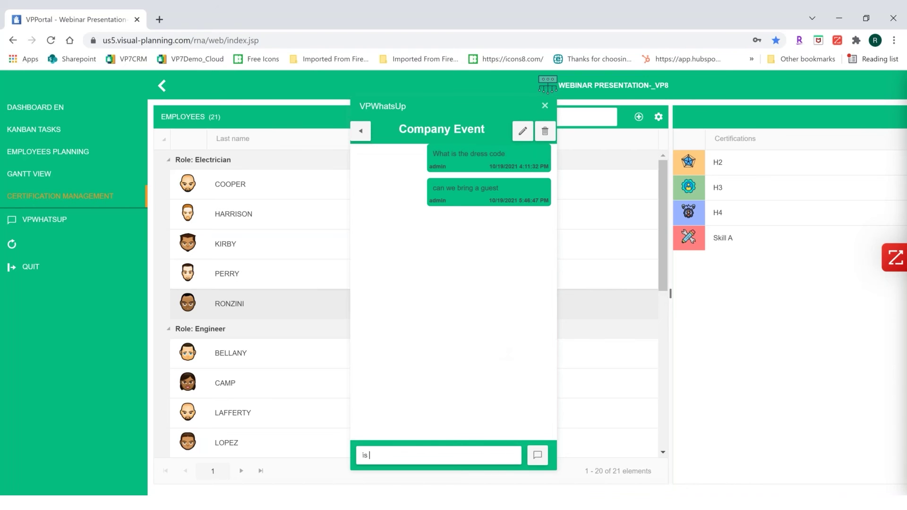
{"action": "type", "text": "parking frfee?"}
{"action": "left_click", "coordinate": [537, 456]}
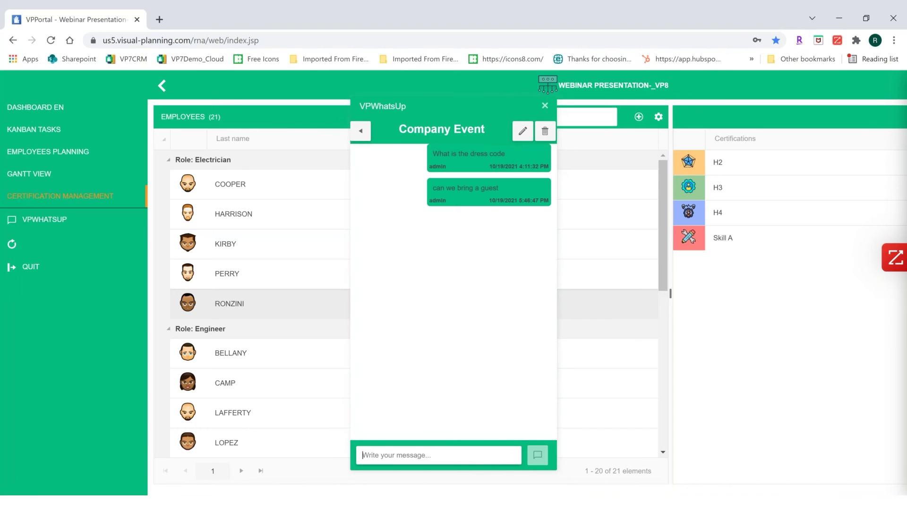
Check the Company Event discussion for the posted message from the discussion list and return to the list.
{"action": "left_click", "coordinate": [360, 133]}
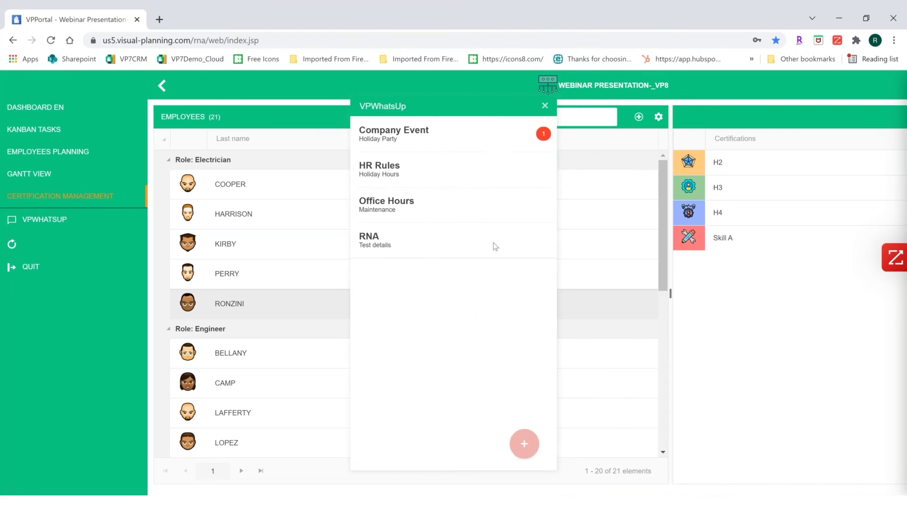
{"action": "left_click", "coordinate": [399, 140]}
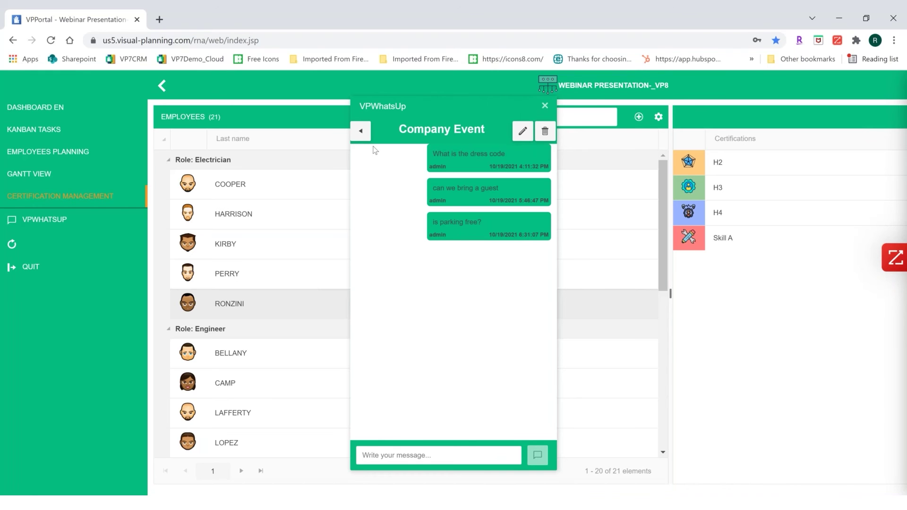
{"action": "left_click", "coordinate": [361, 132]}
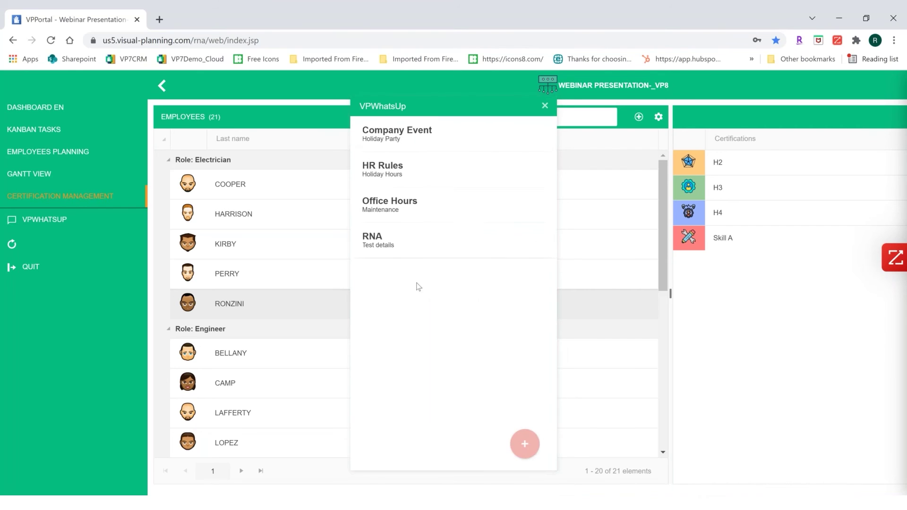